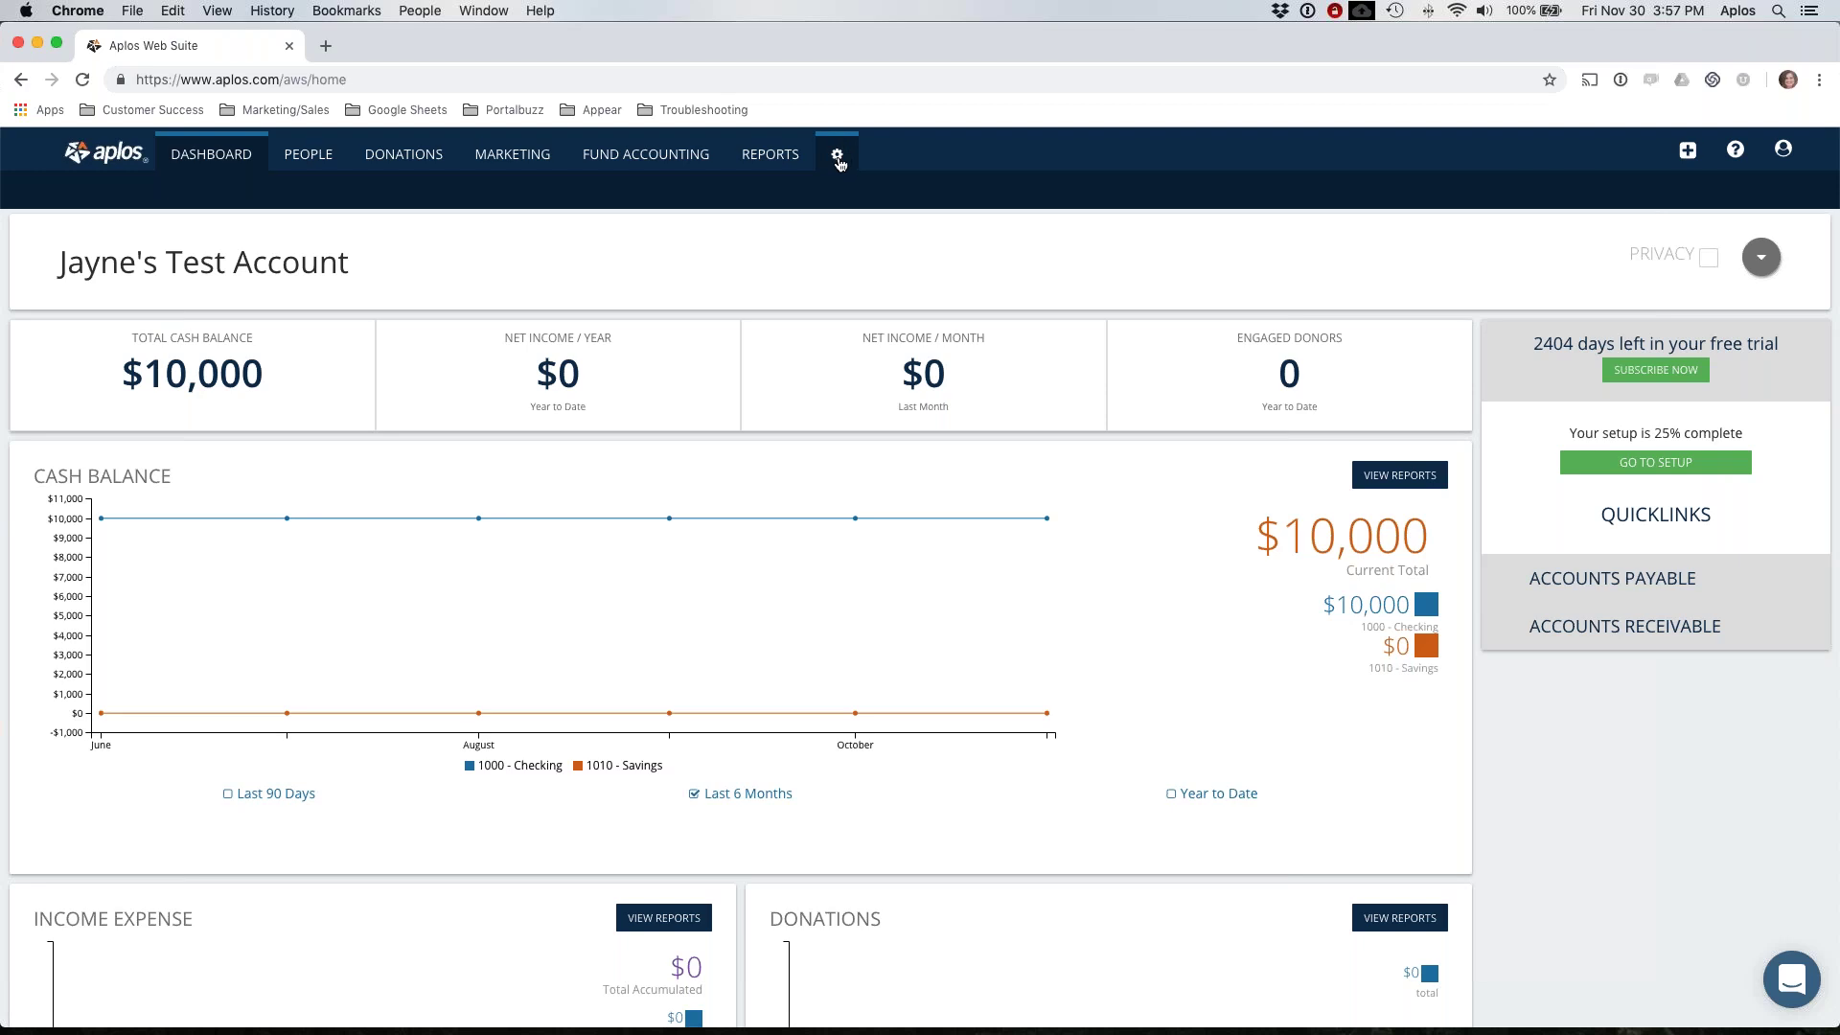
Step: Open the organization information for editing, review its fields from name to donations setup, and submit the update
left_click(837, 158)
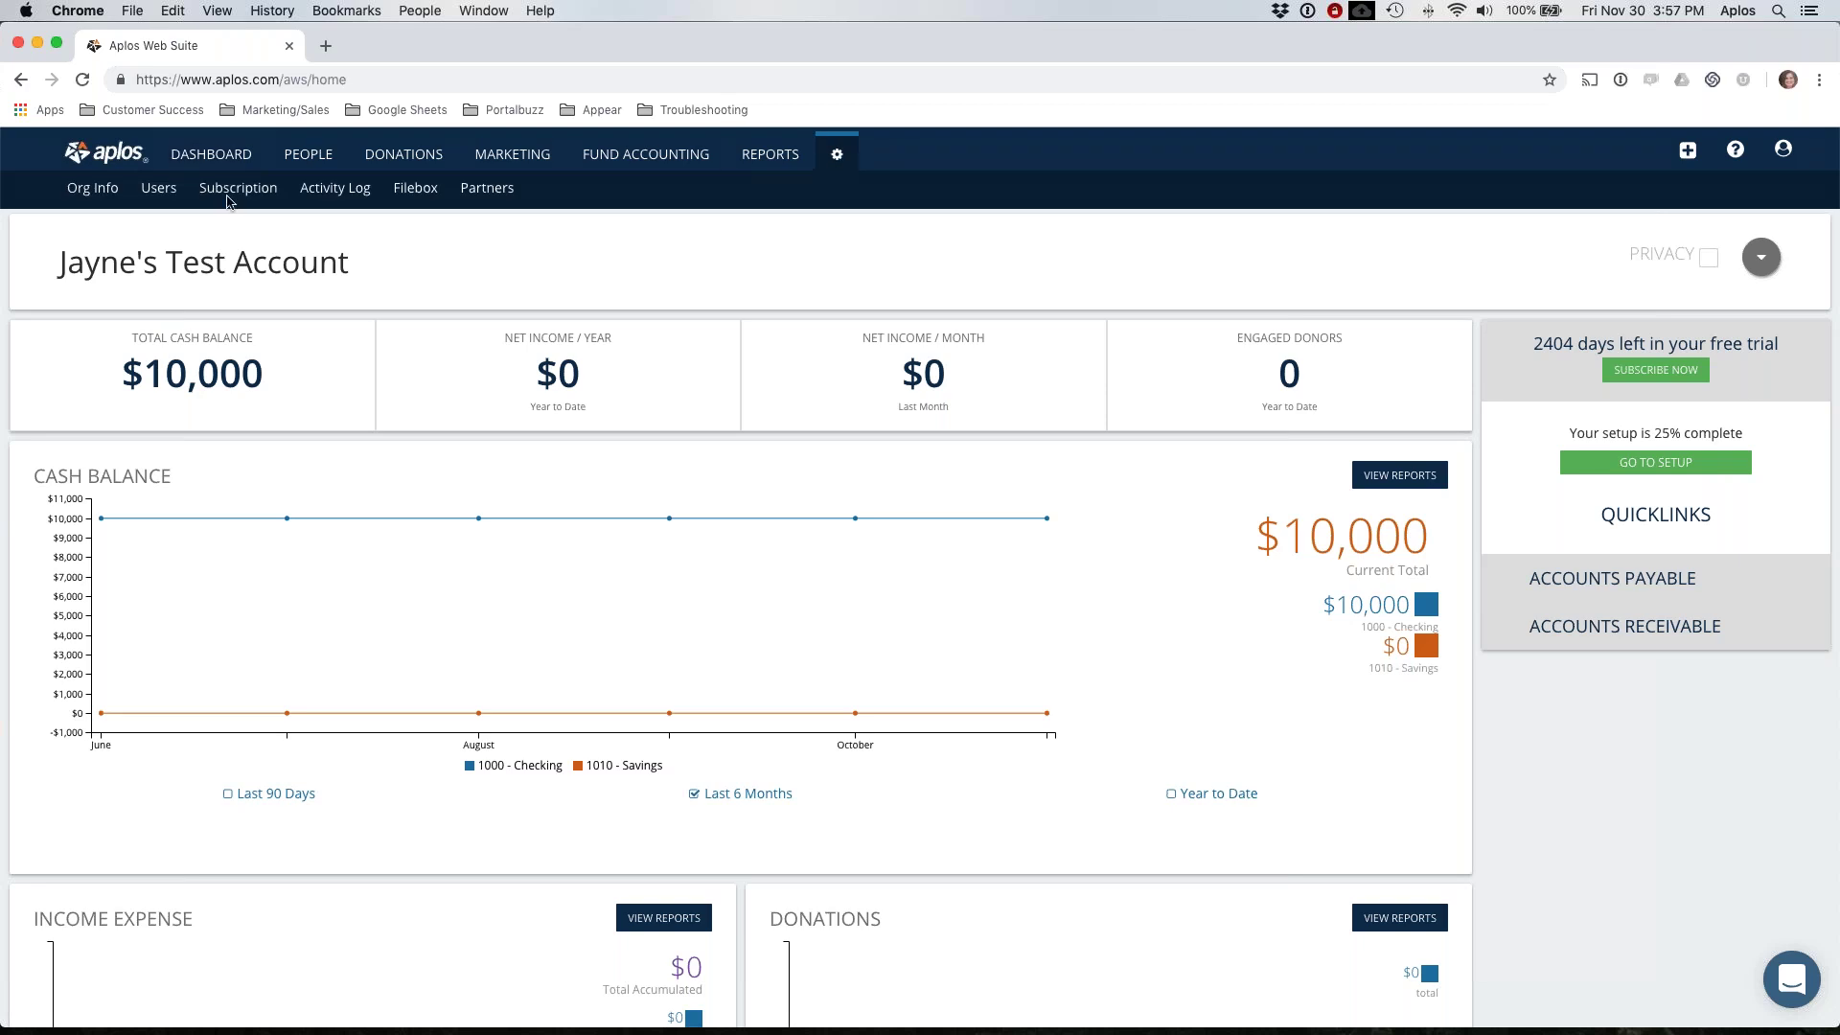
left_click(104, 191)
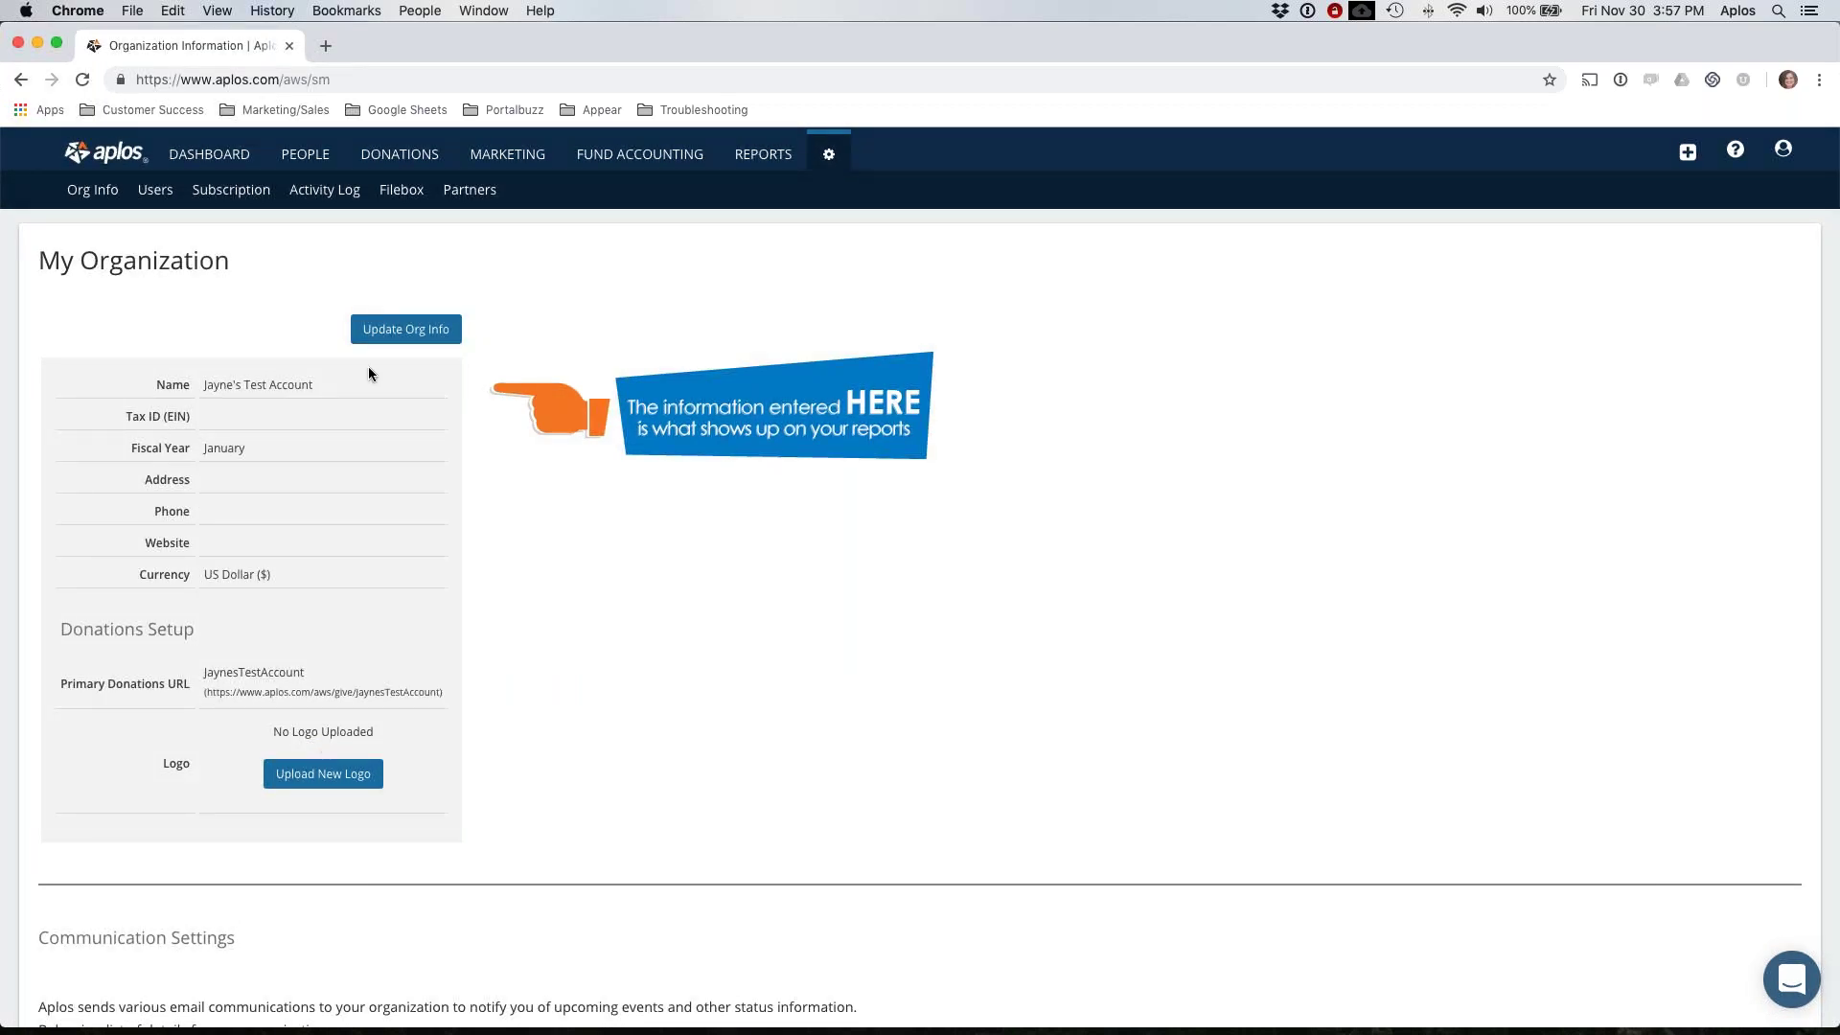
left_click(396, 336)
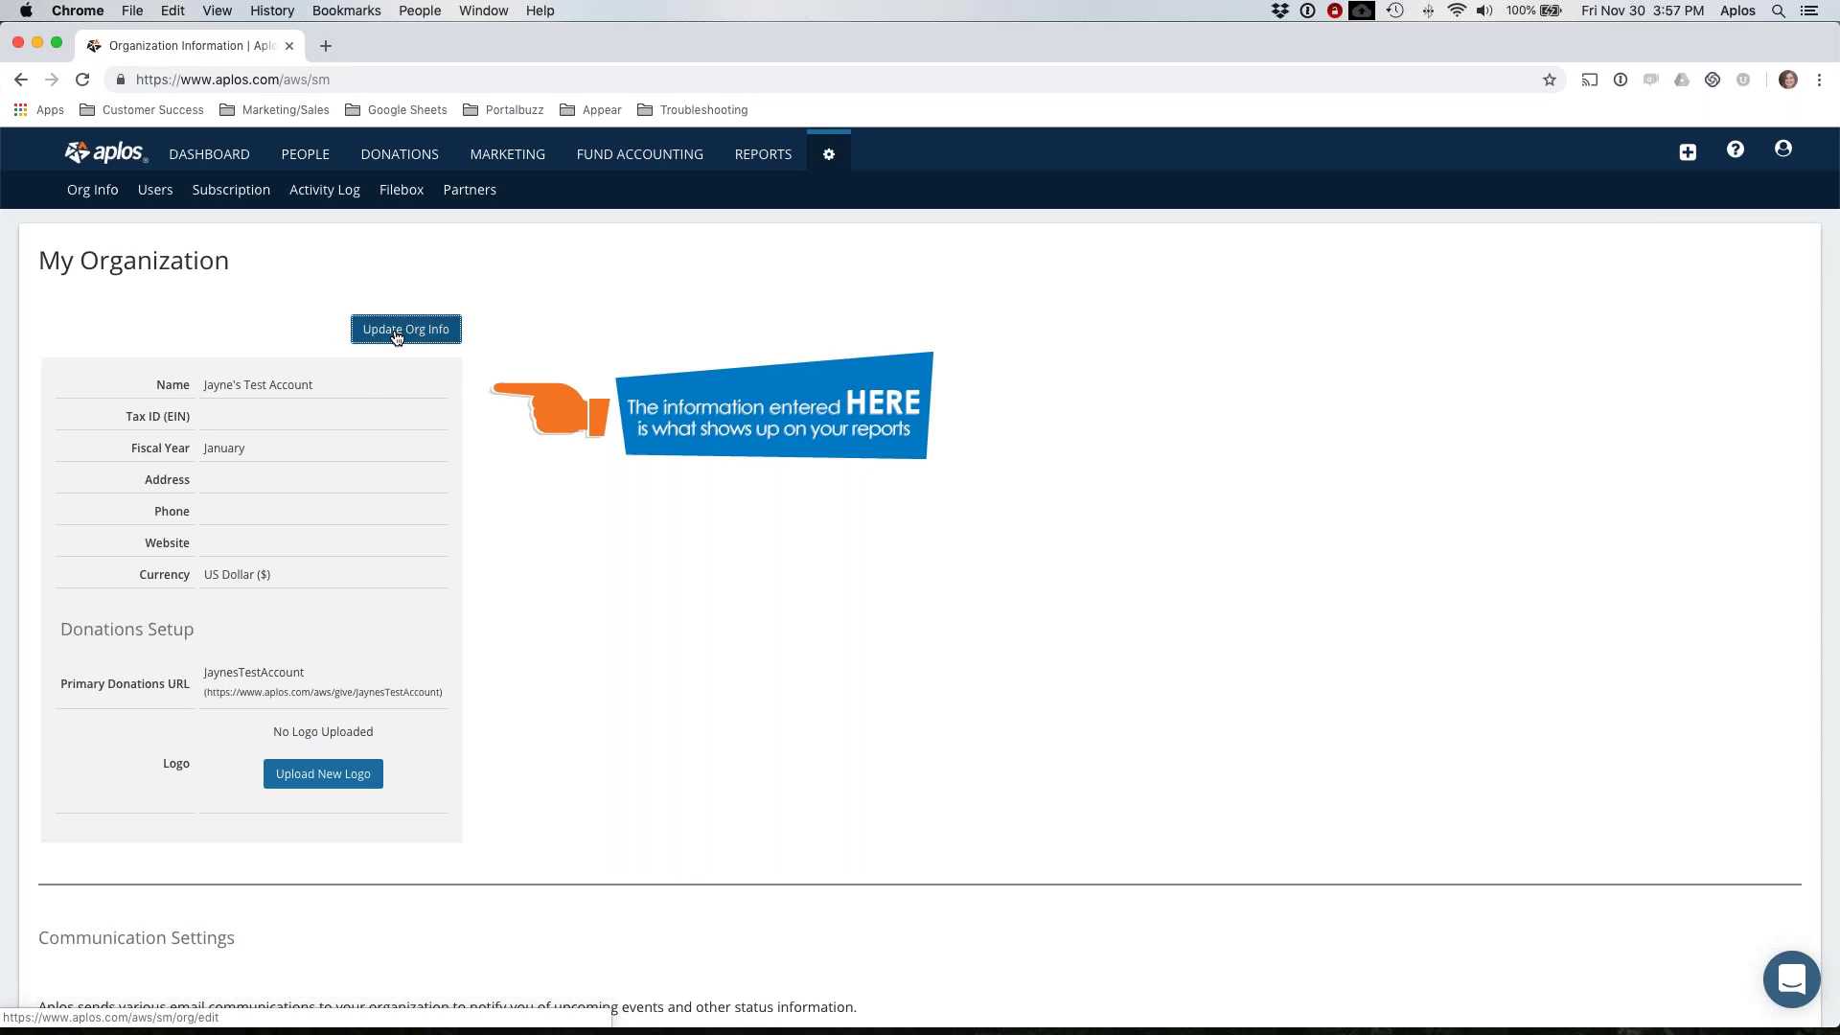
scroll(337, 347, "down", 1)
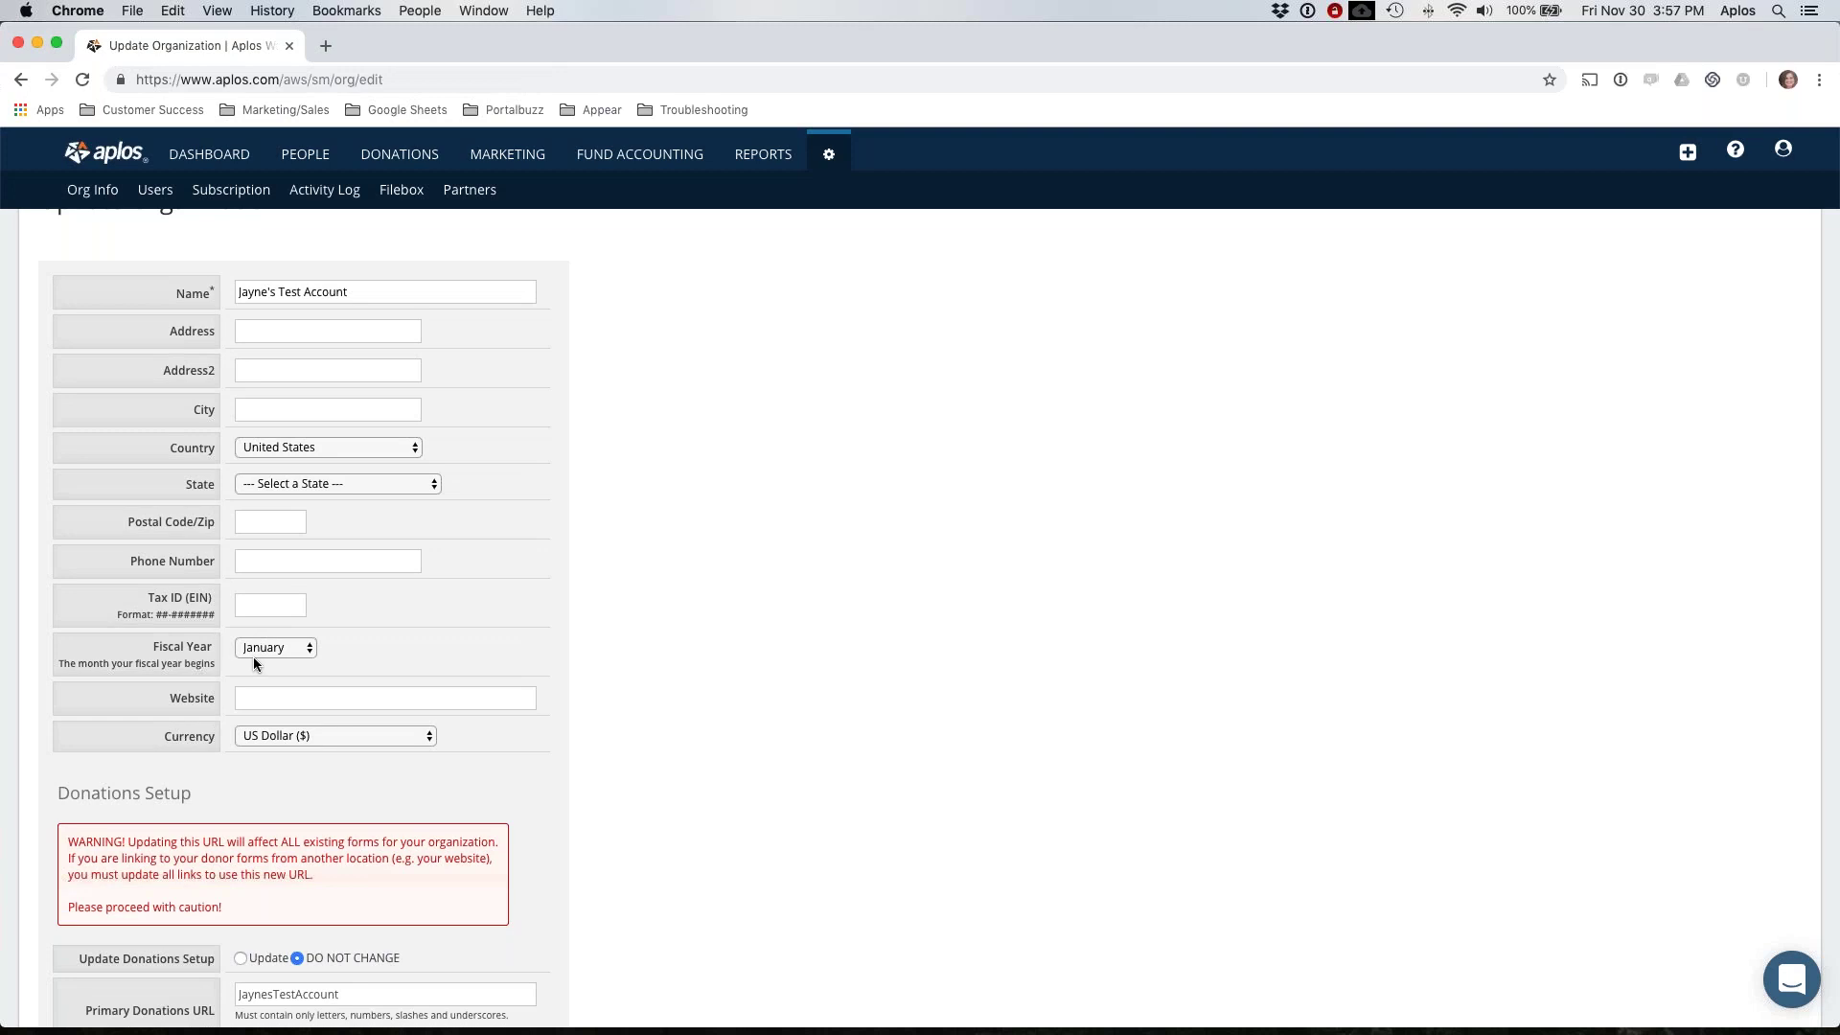
scroll(309, 649, "up", 1)
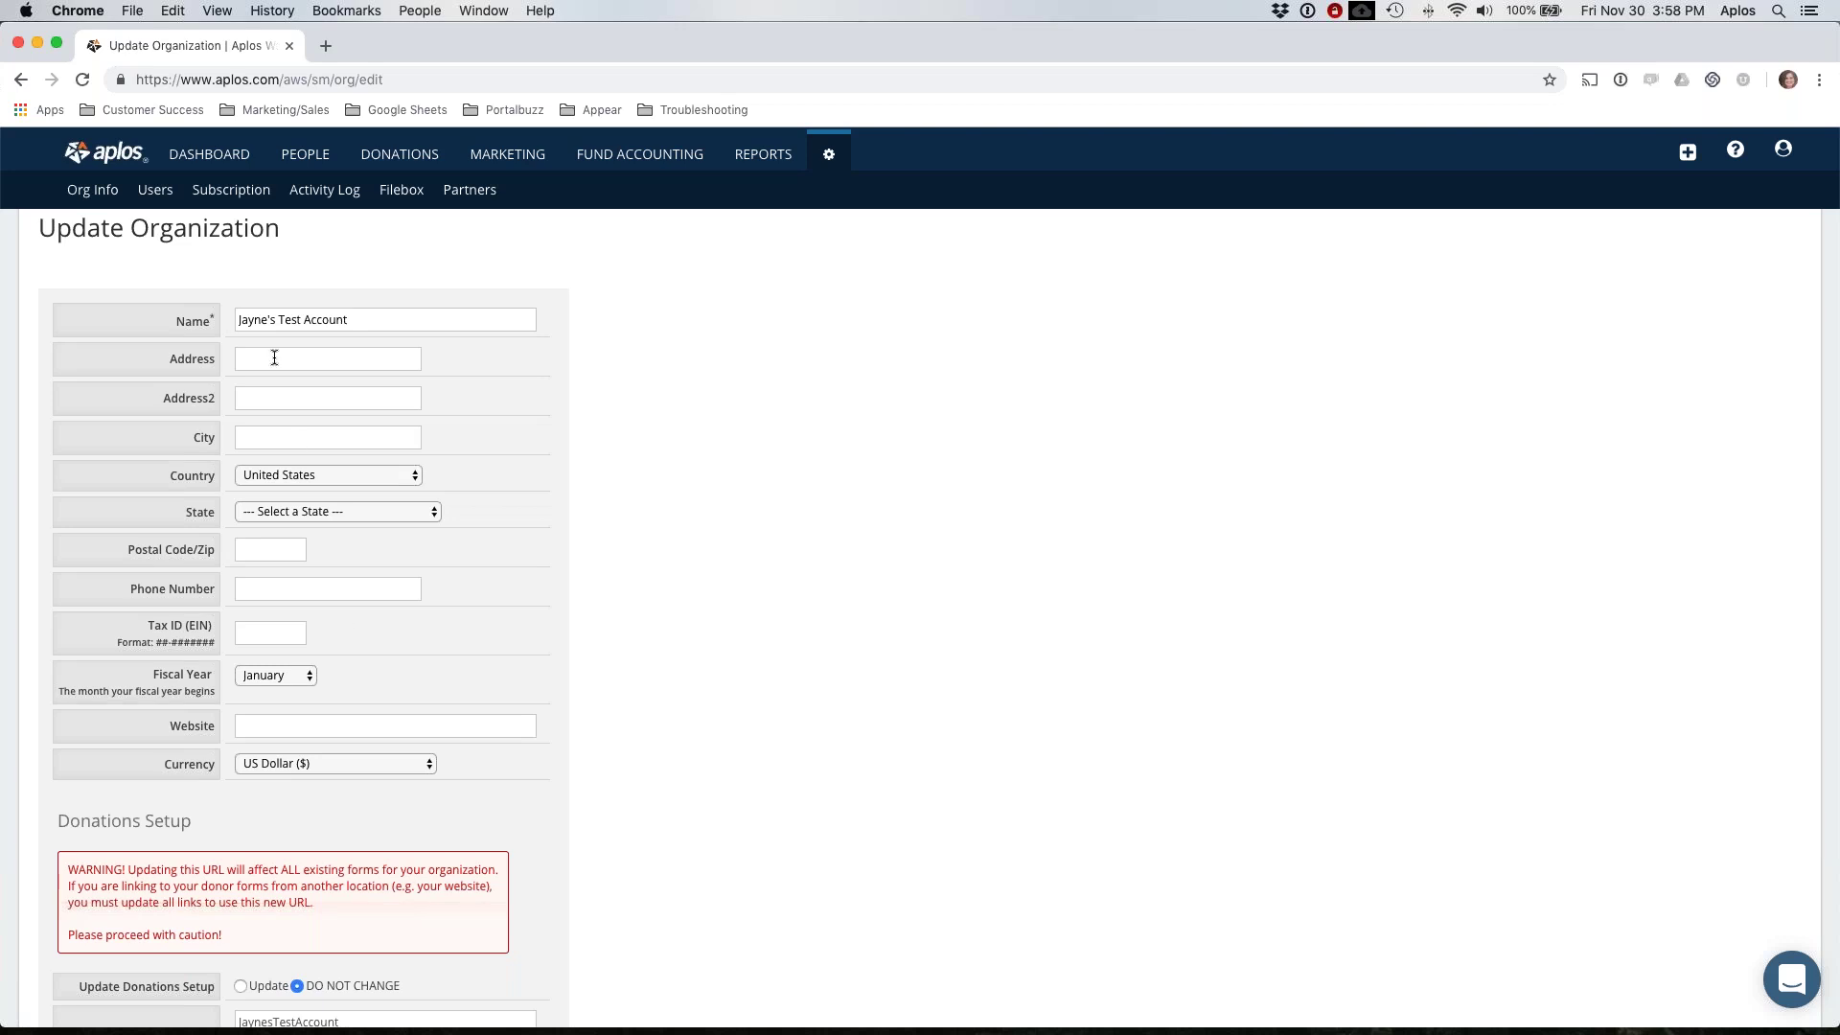
scroll(276, 573, "down", 5)
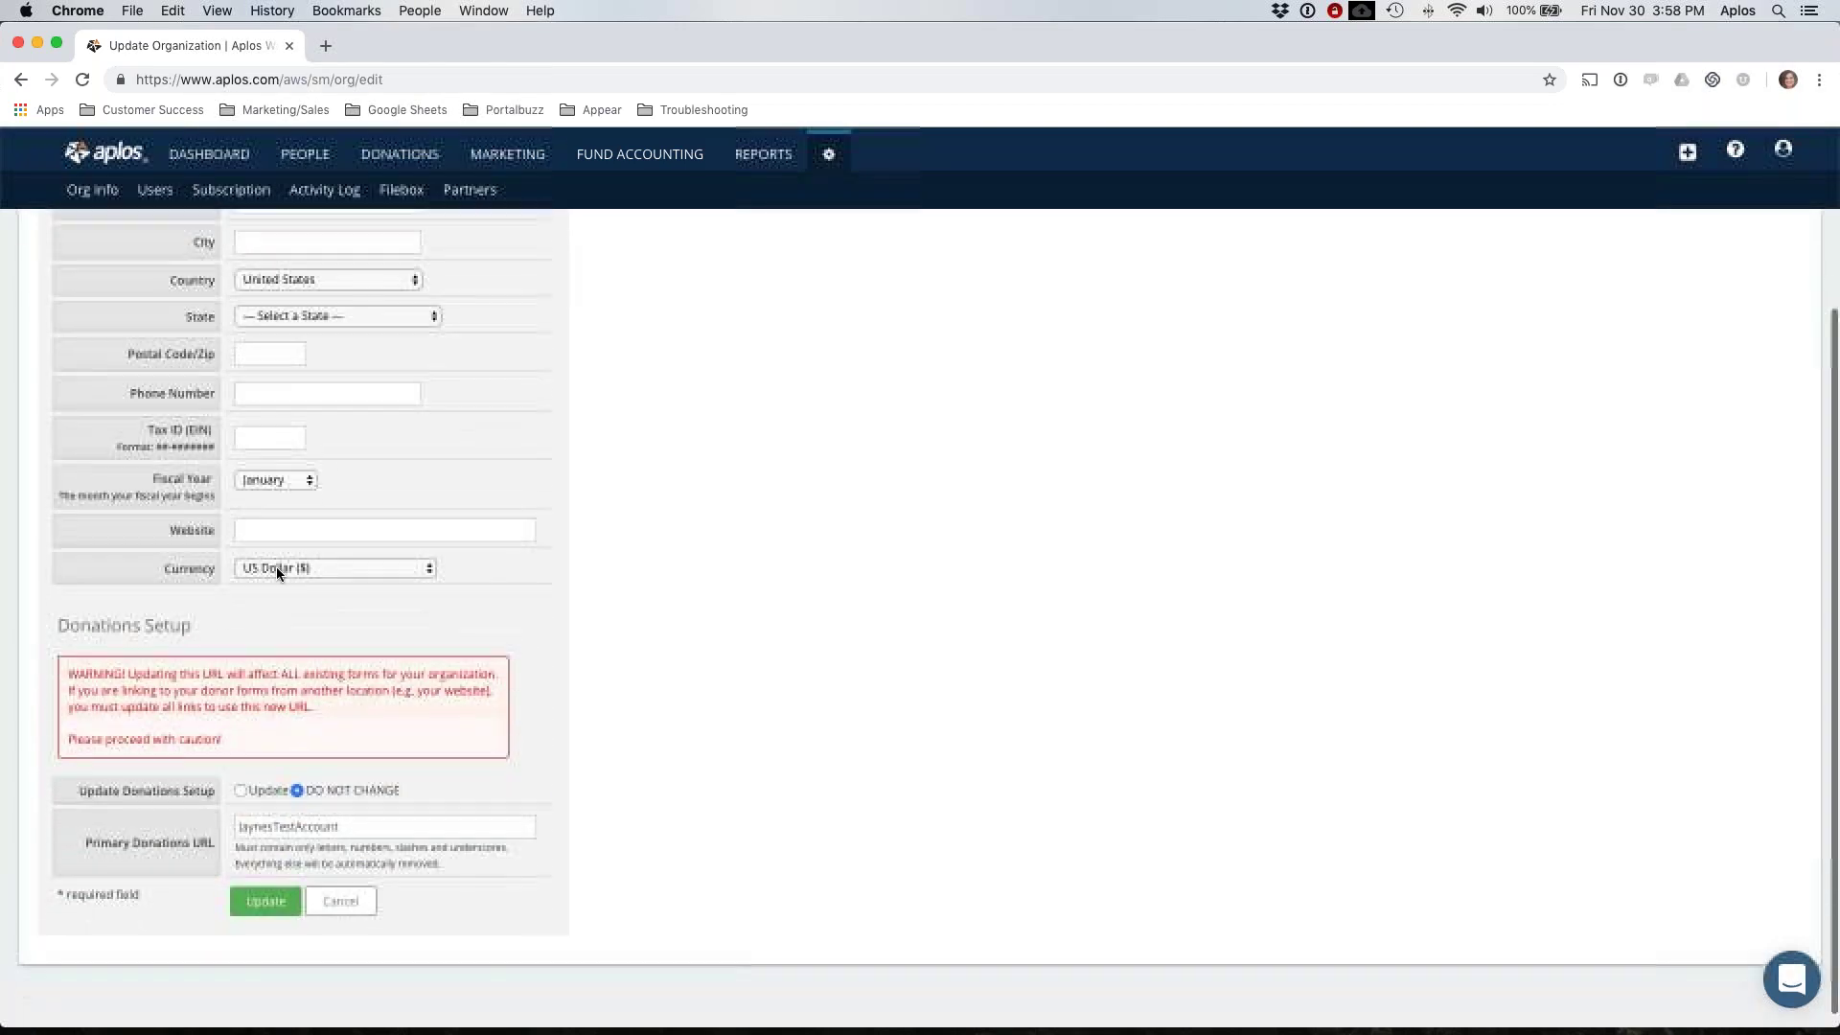
left_click(273, 888)
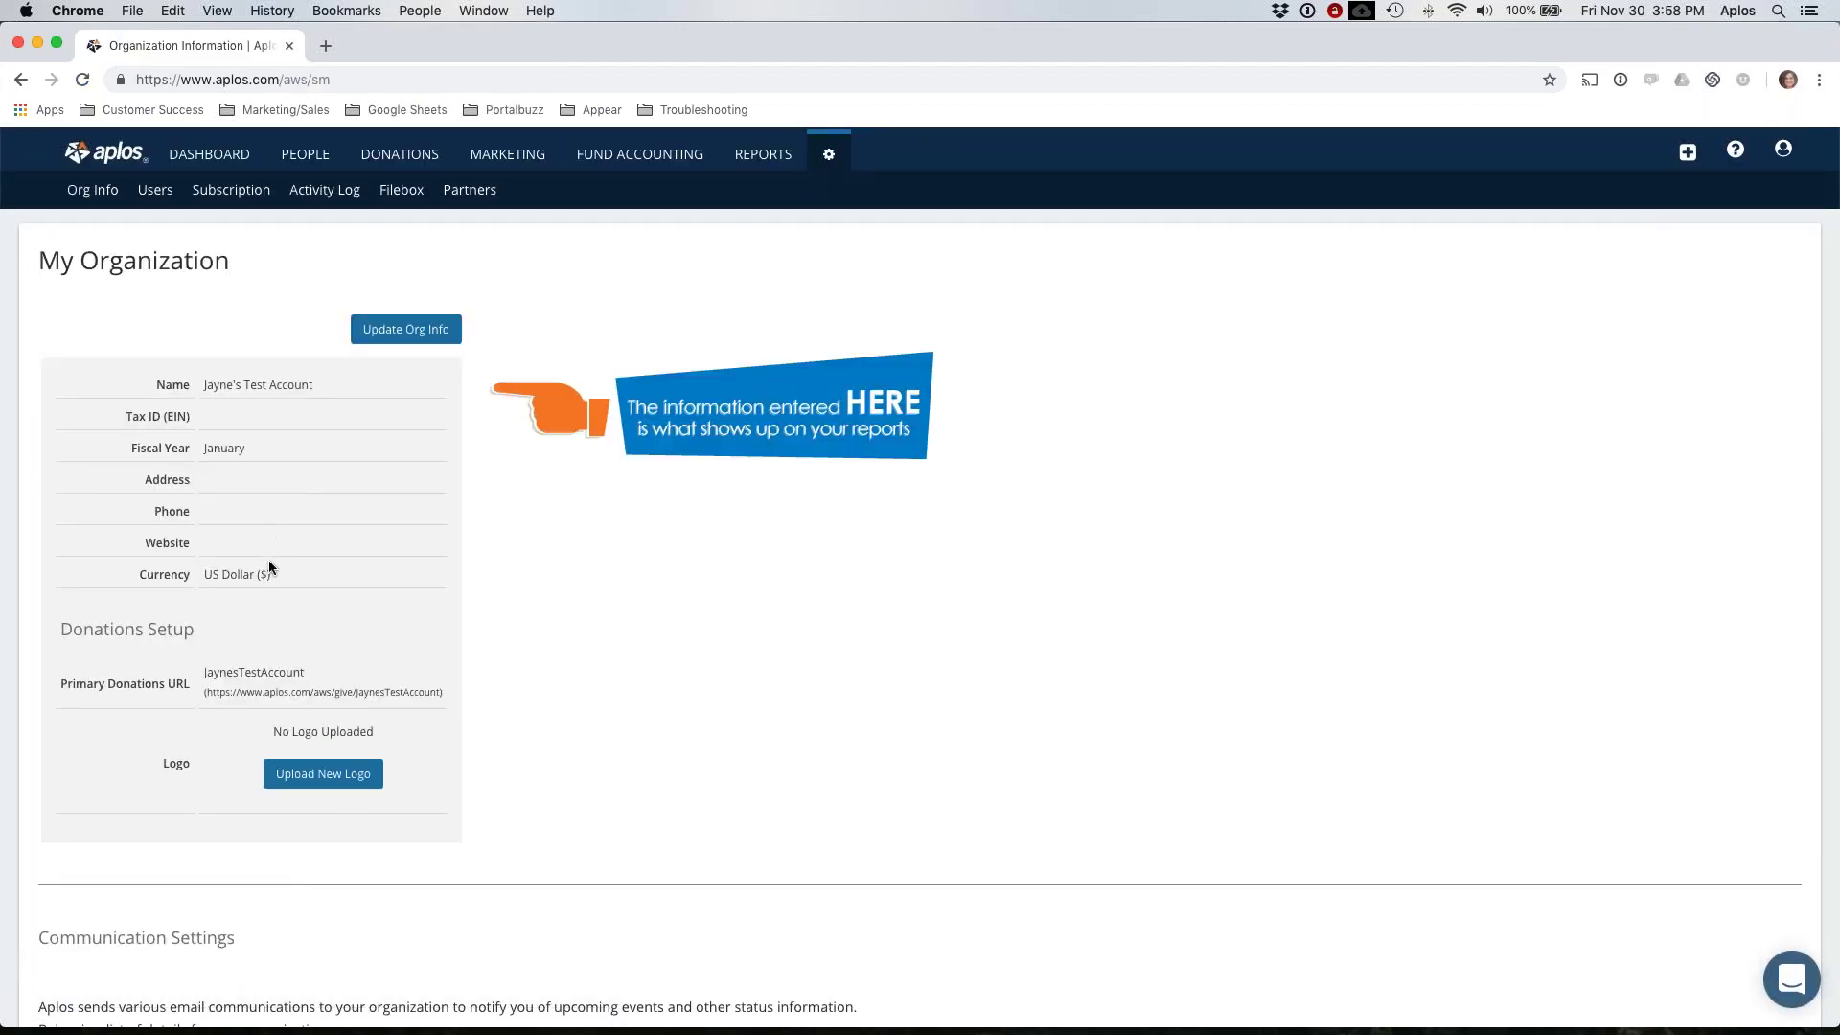
Step: View the logo upload form, dismiss it, and review the organization's communication settings
left_click(331, 785)
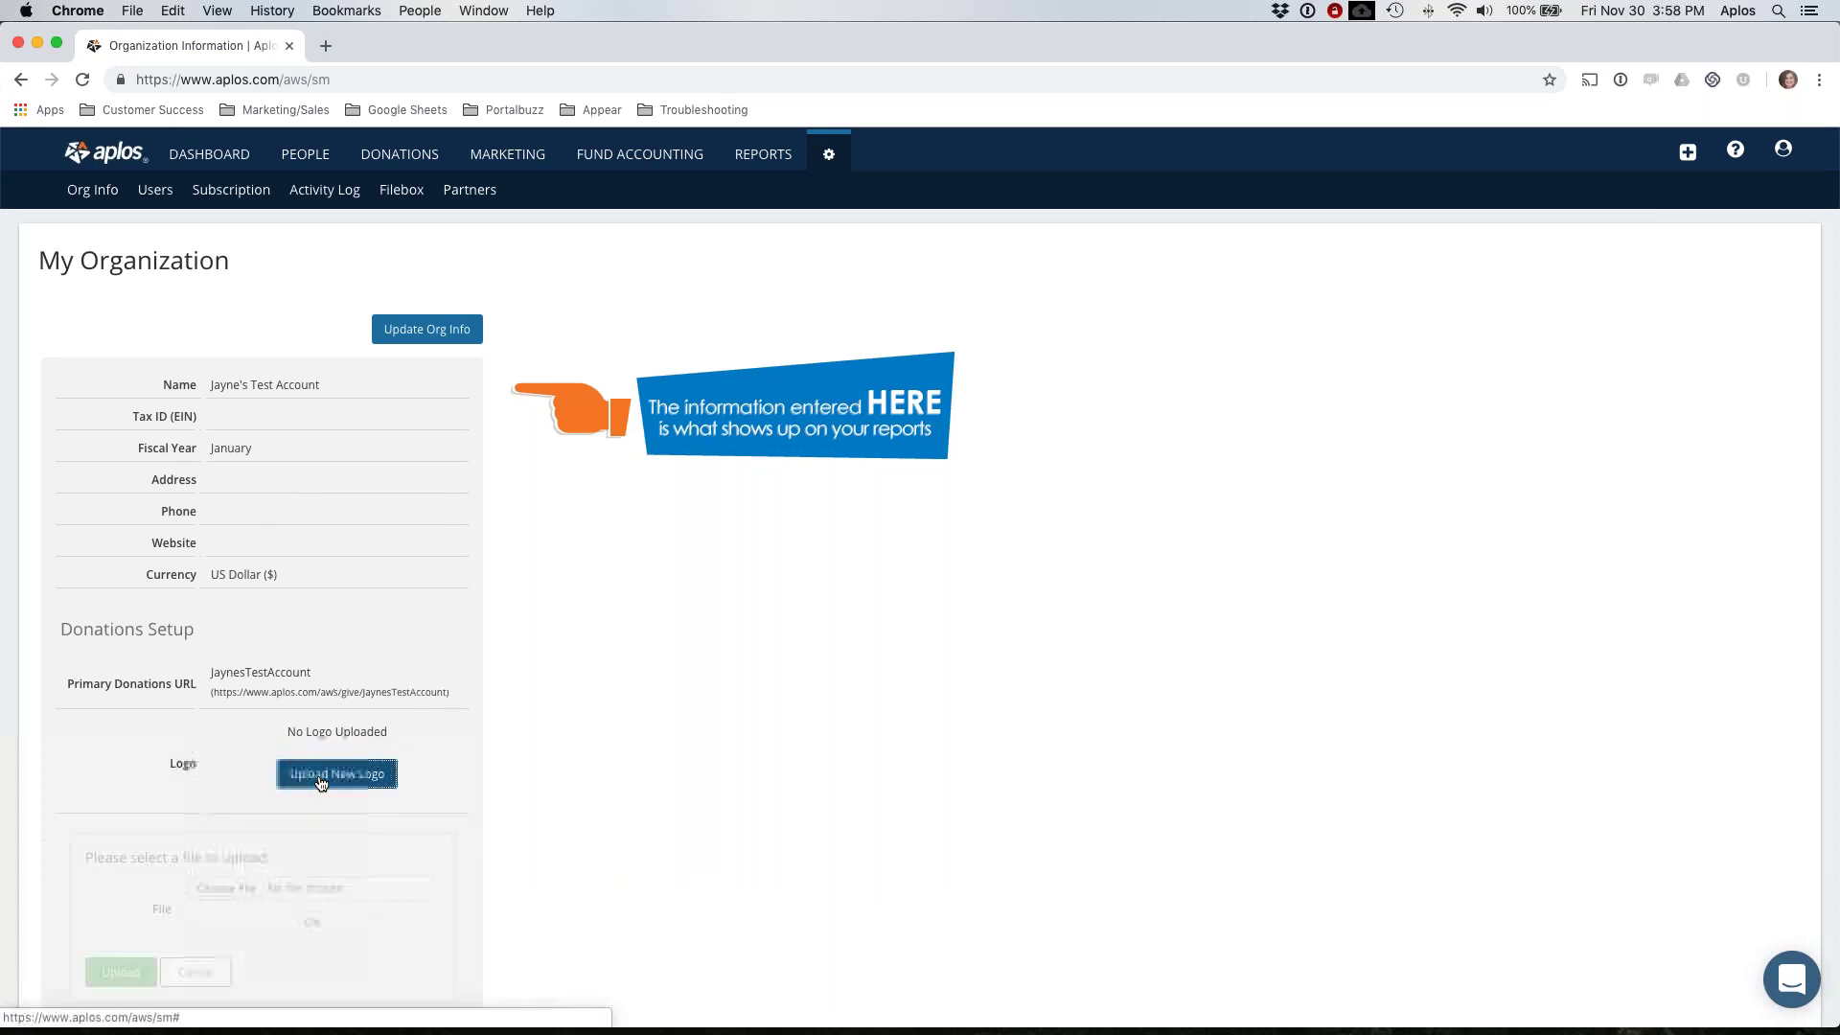
scroll(331, 776, "down", 3)
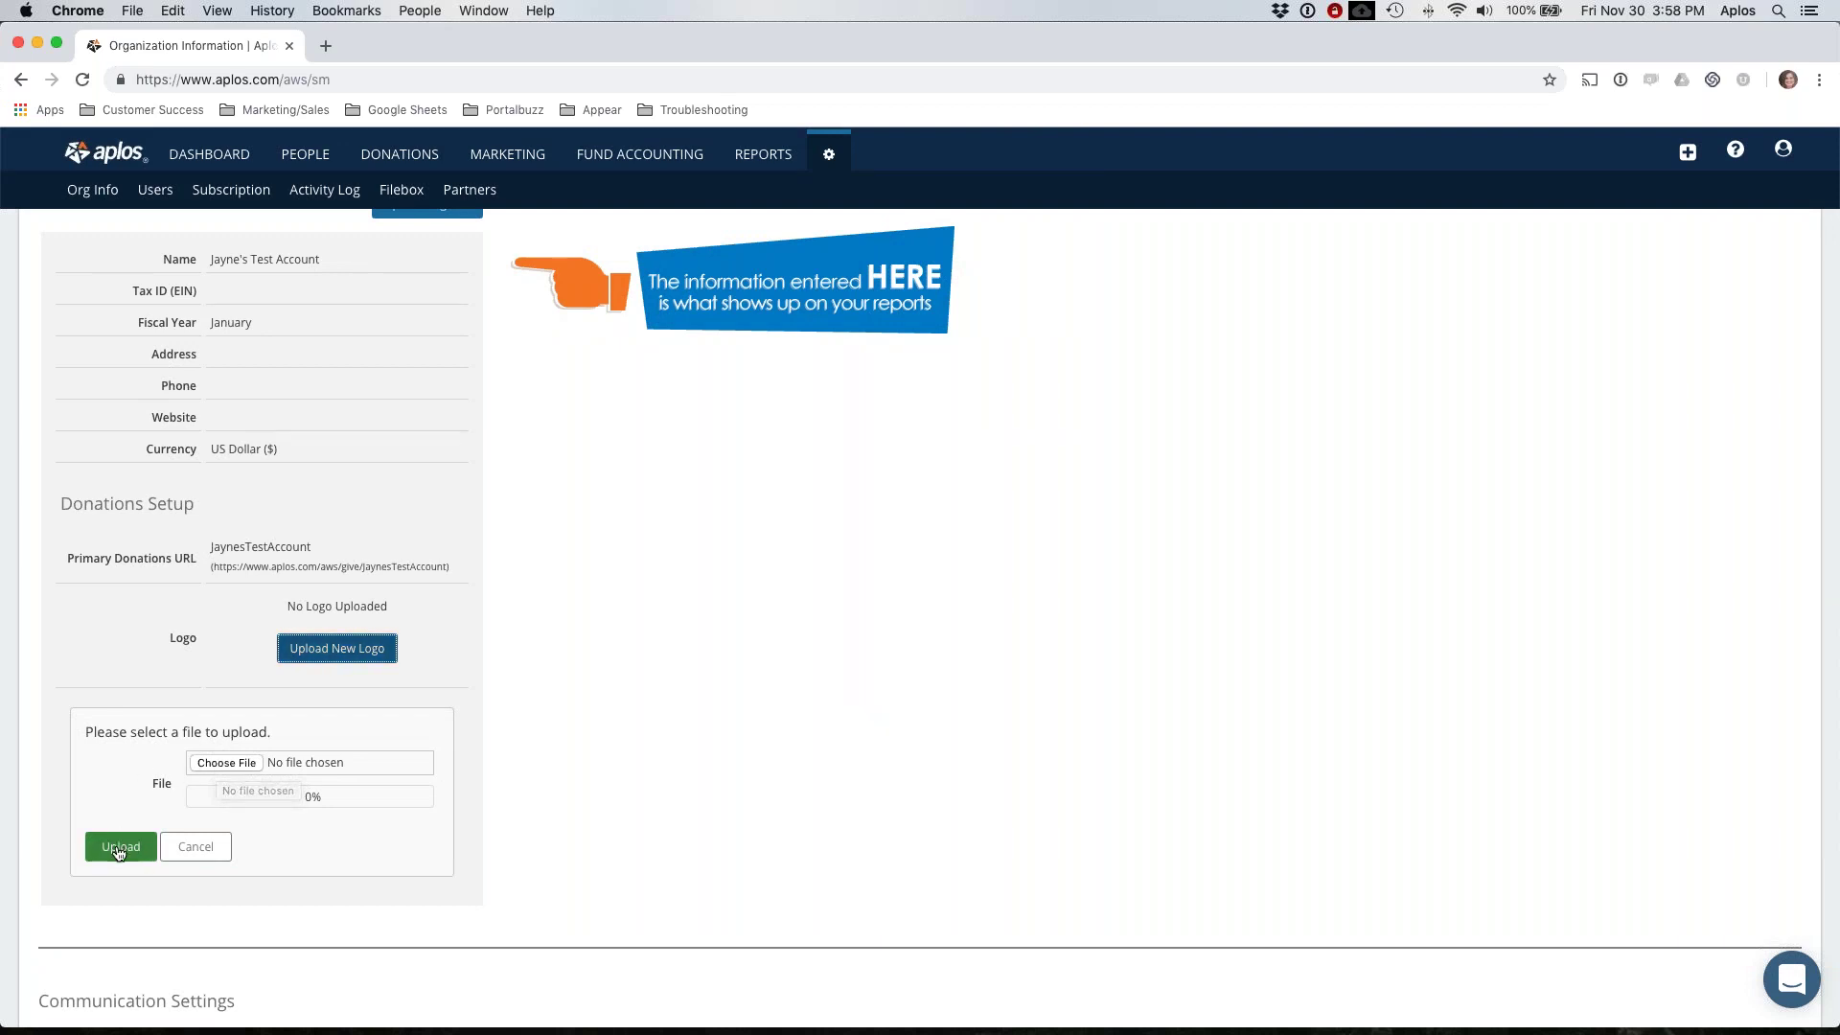
left_click(190, 847)
scroll(365, 740, "down", 4)
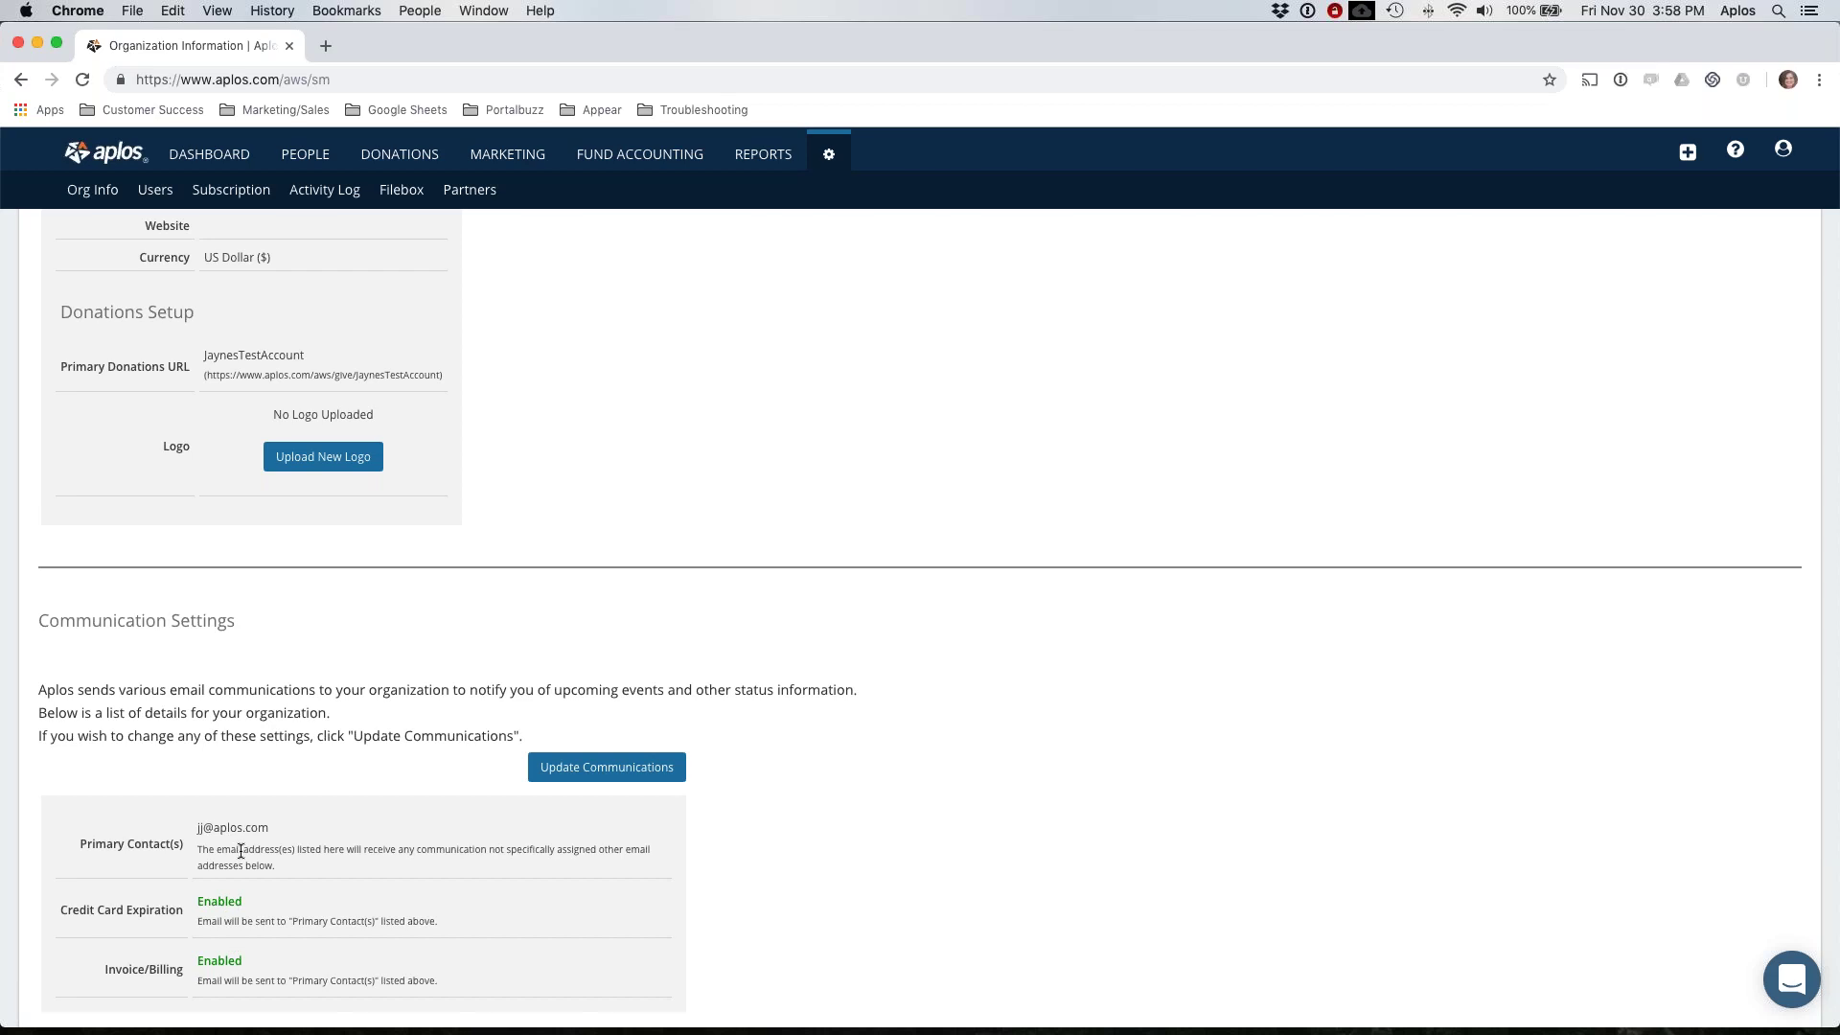
scroll(255, 843, "up", 4)
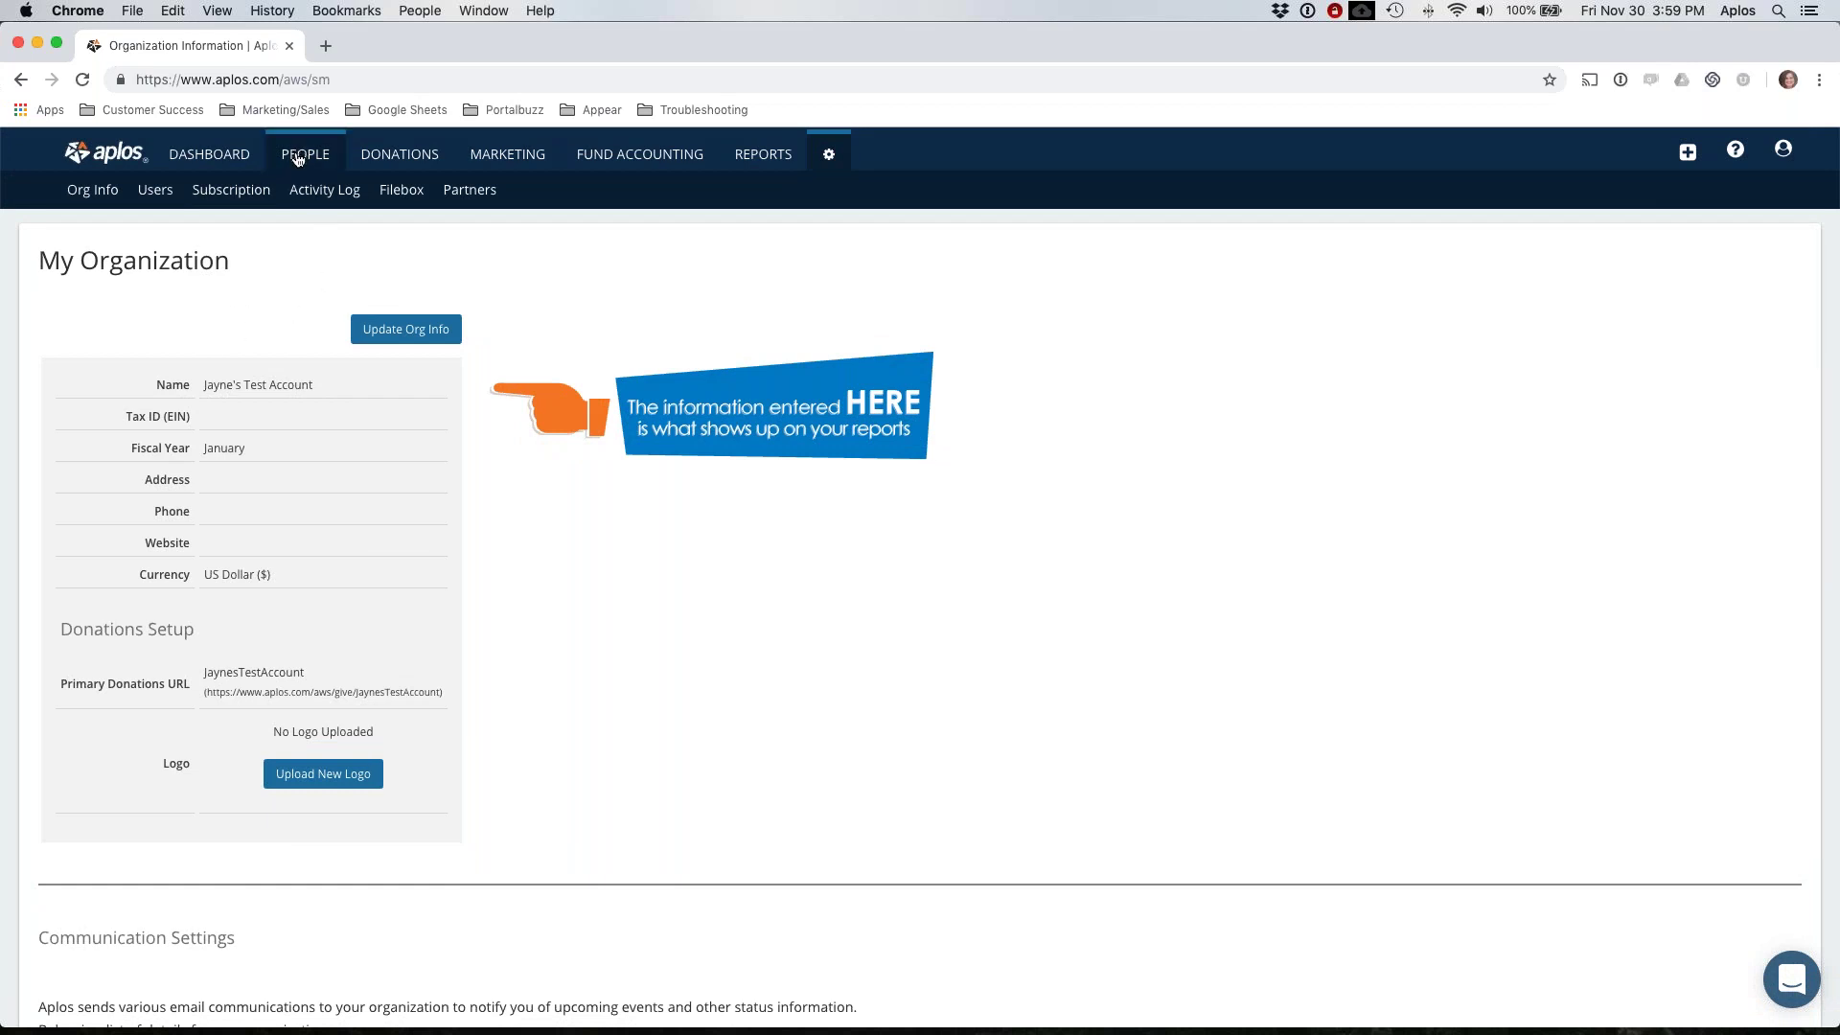
Step: Go to importing contacts from the contact list and download the example xlsx template
mouse_move(307, 156)
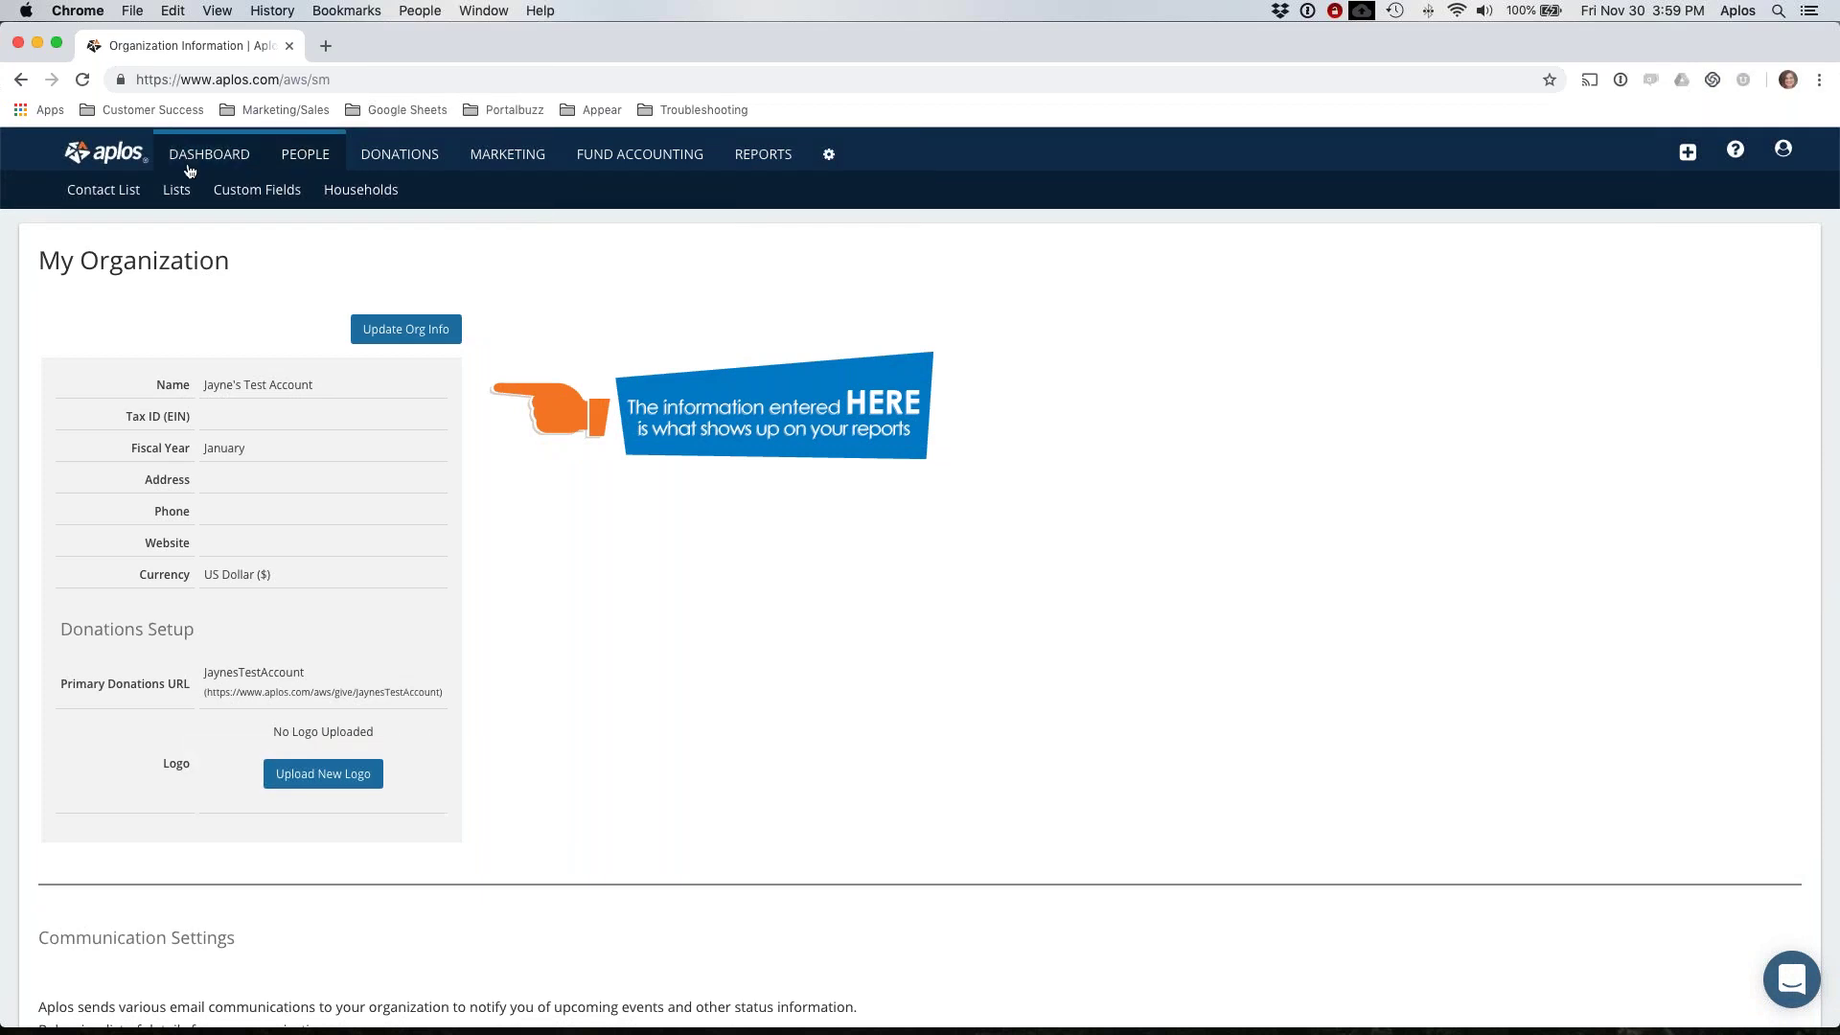
left_click(114, 193)
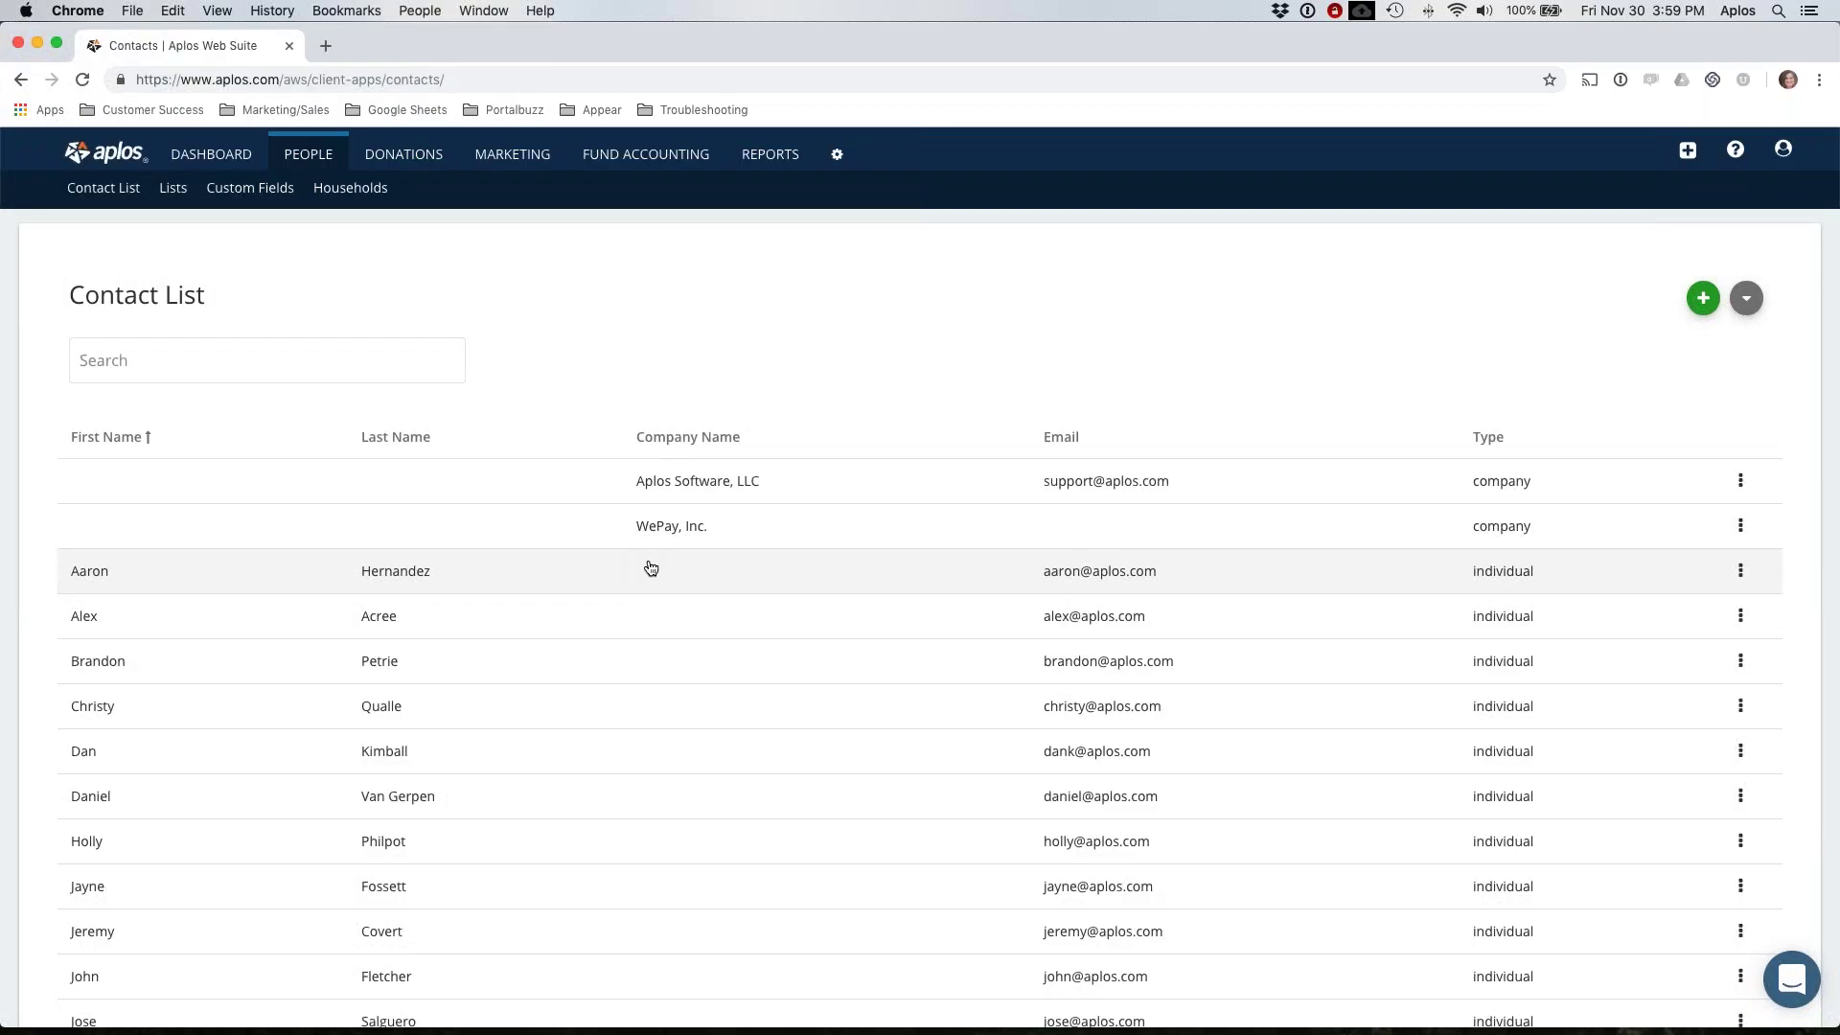
left_click(1746, 305)
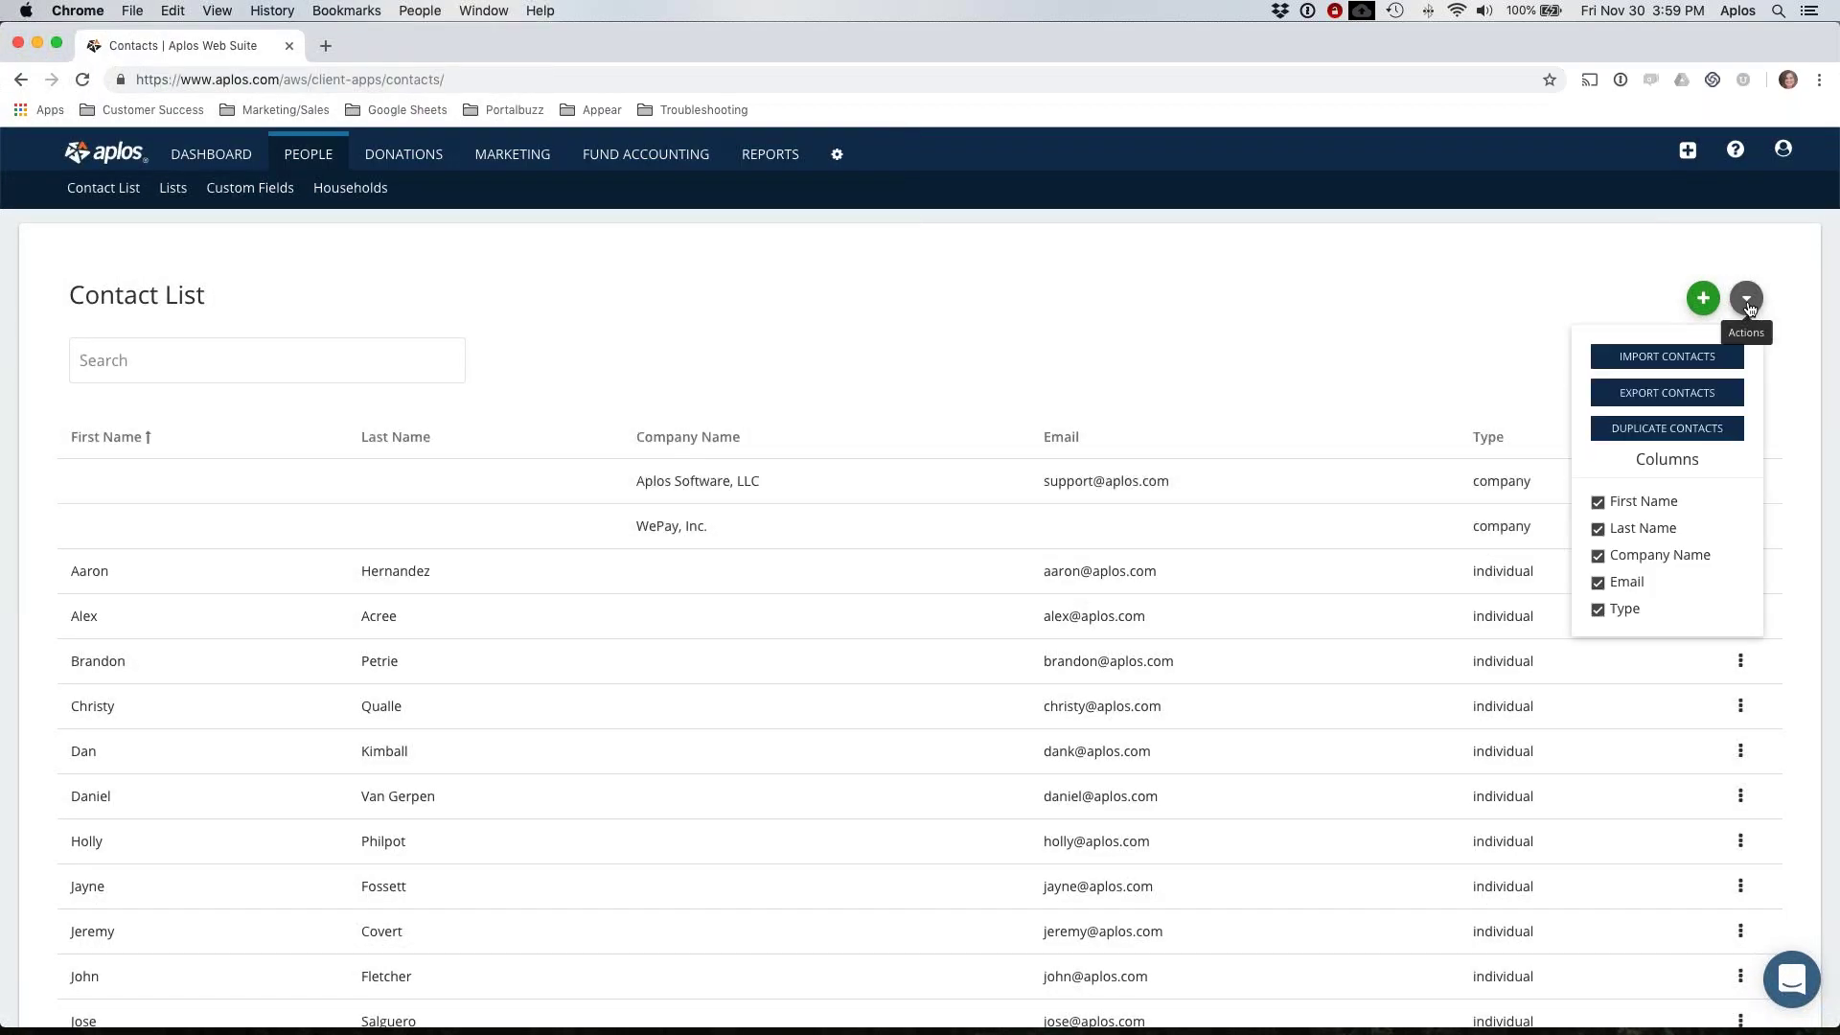
left_click(1651, 360)
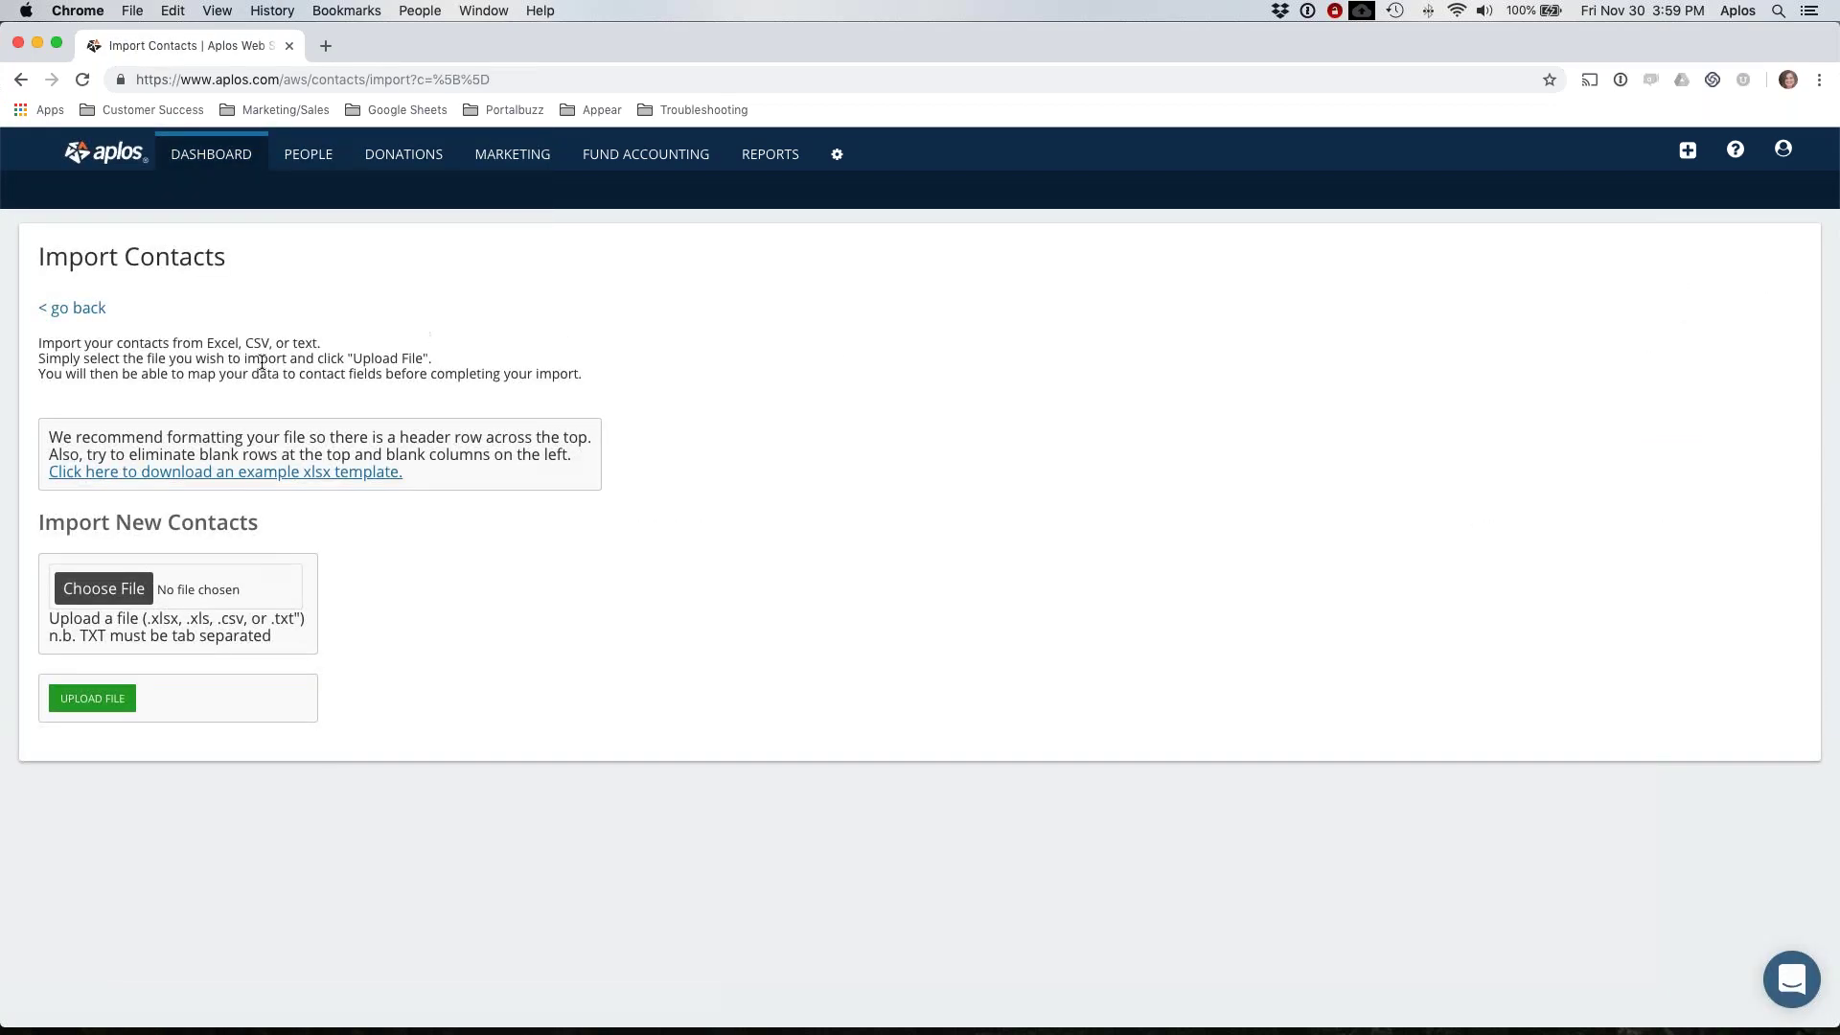
left_click(244, 472)
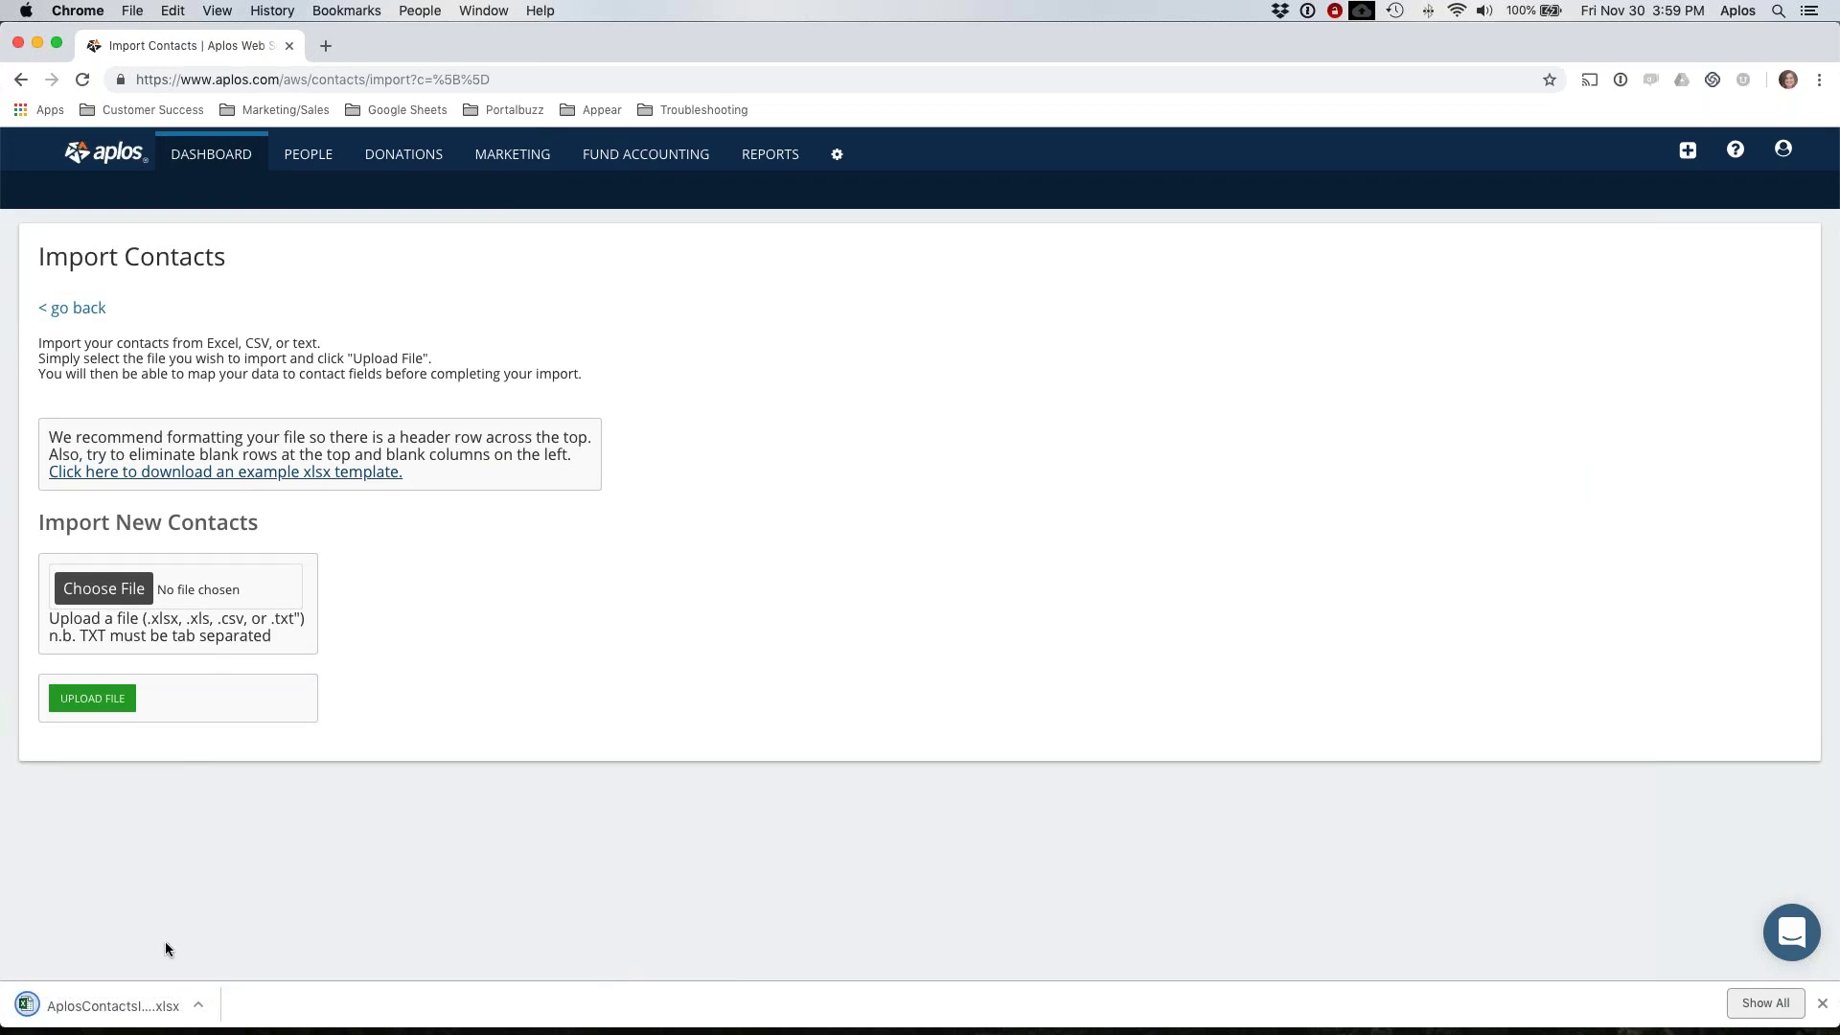
Step: Open the downloaded contacts import template in Excel and delete its Contact Id column
left_click(111, 1006)
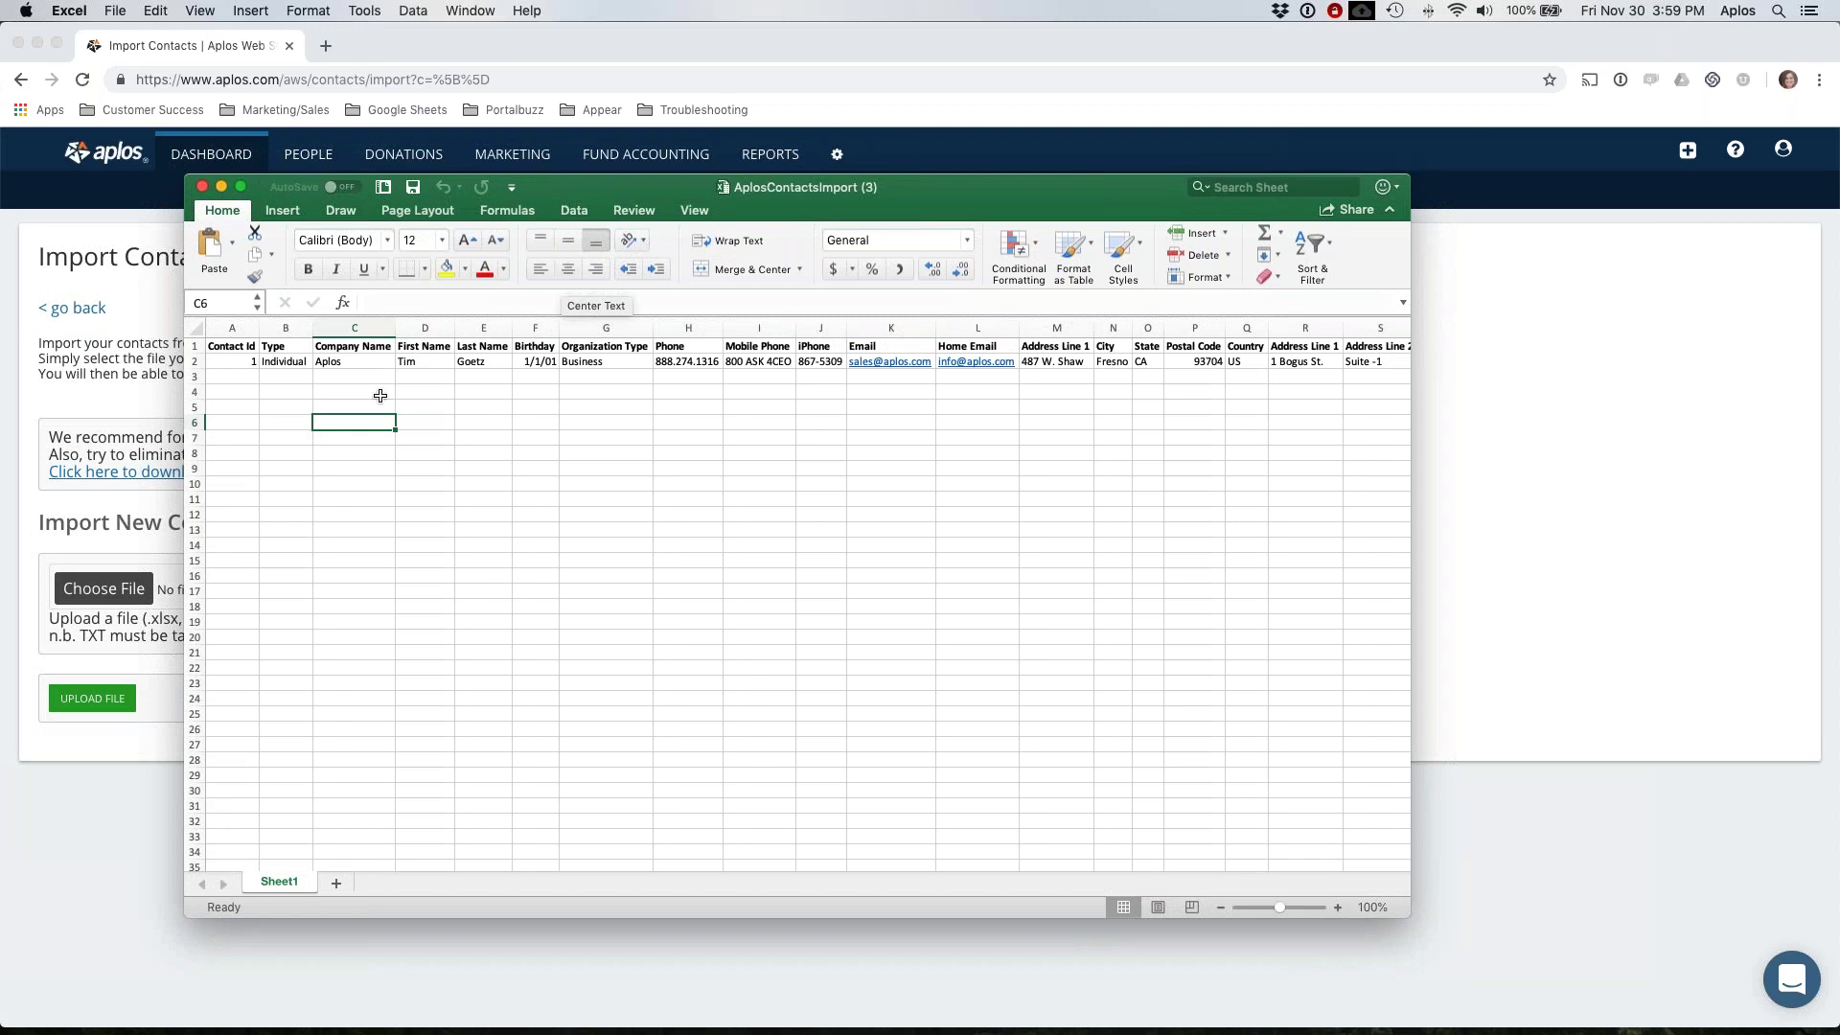
left_click(232, 327)
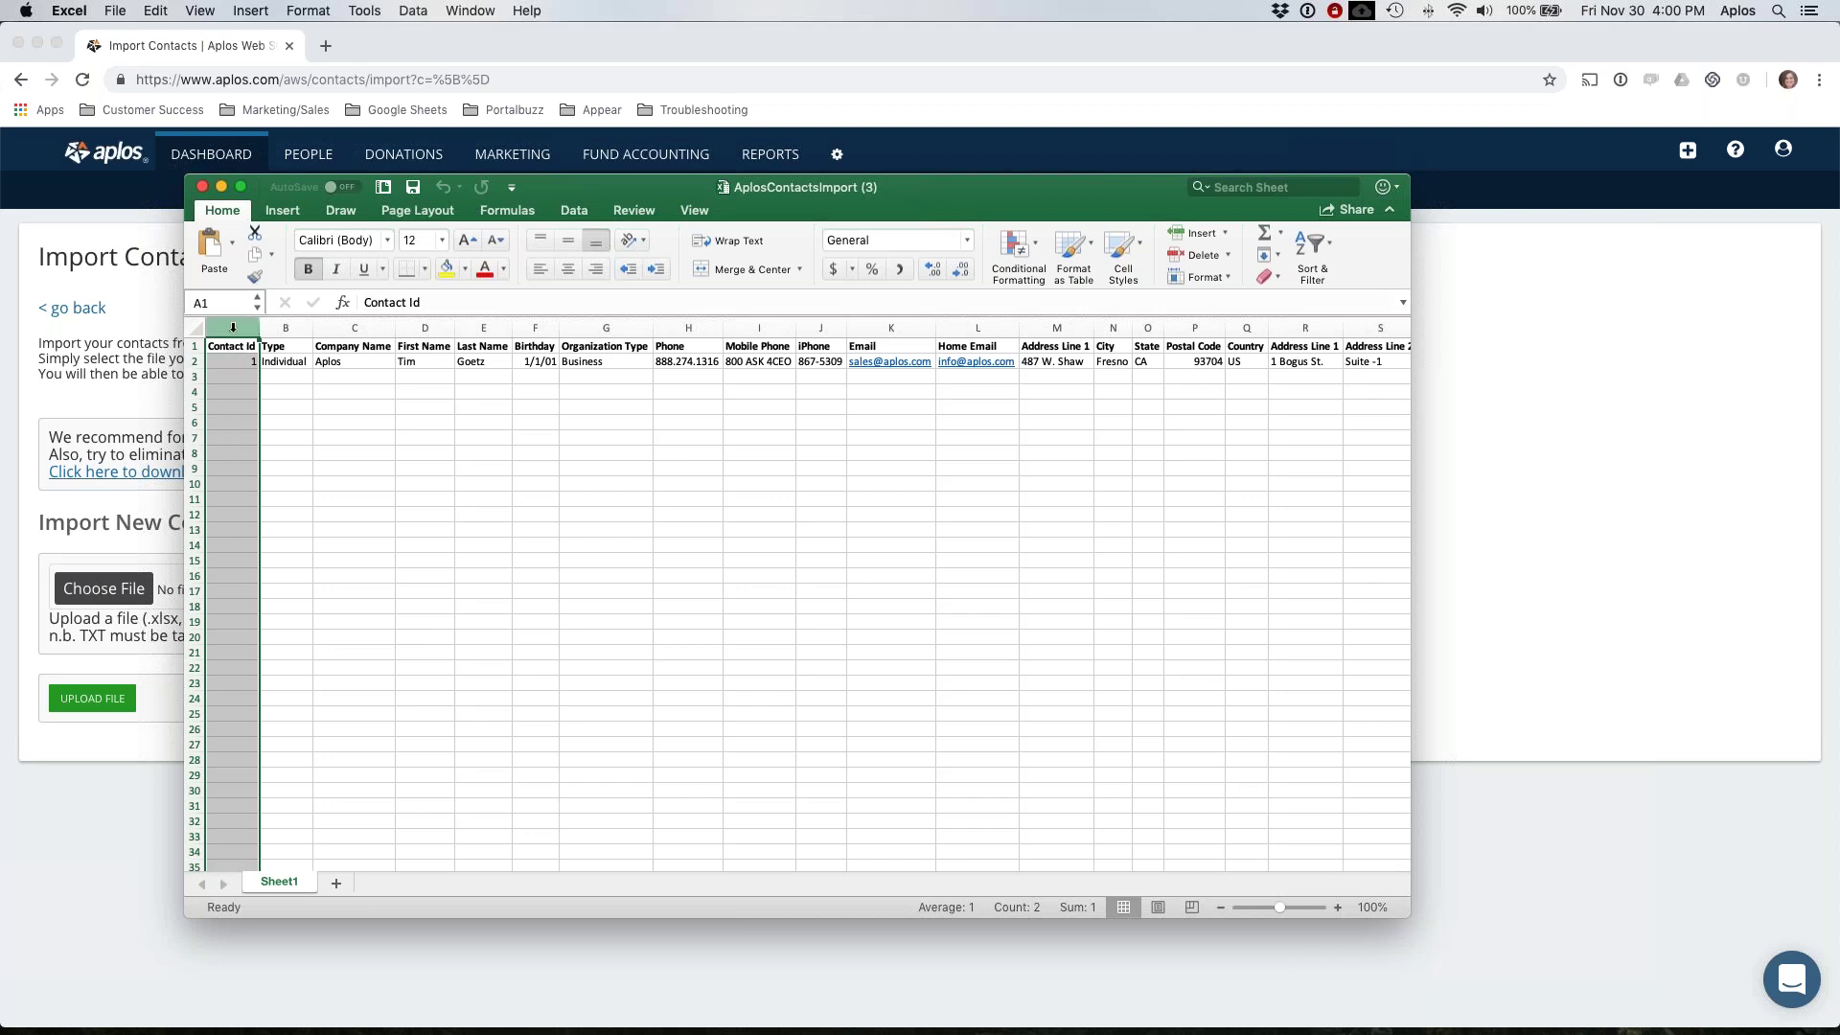
left_click(1192, 255)
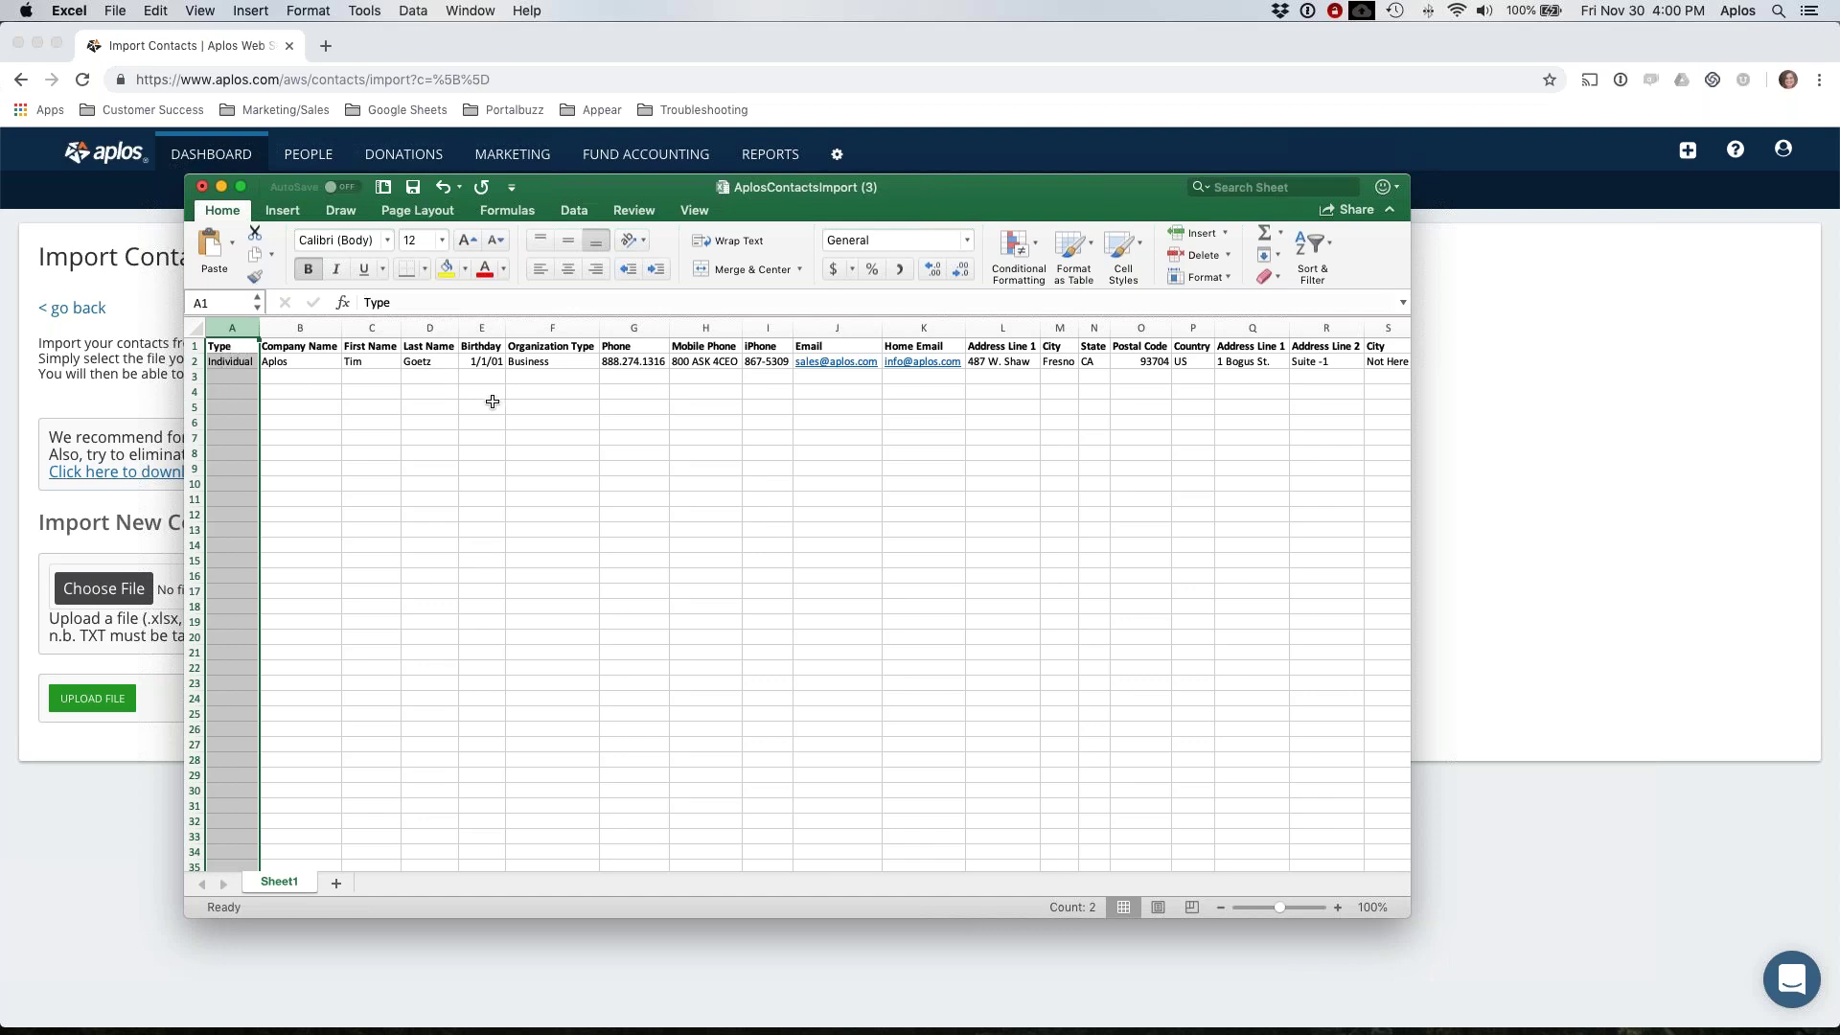
Step: Review the template's remaining columns through Donor Management and put the workbook window away
scroll(492, 401, "right", 3)
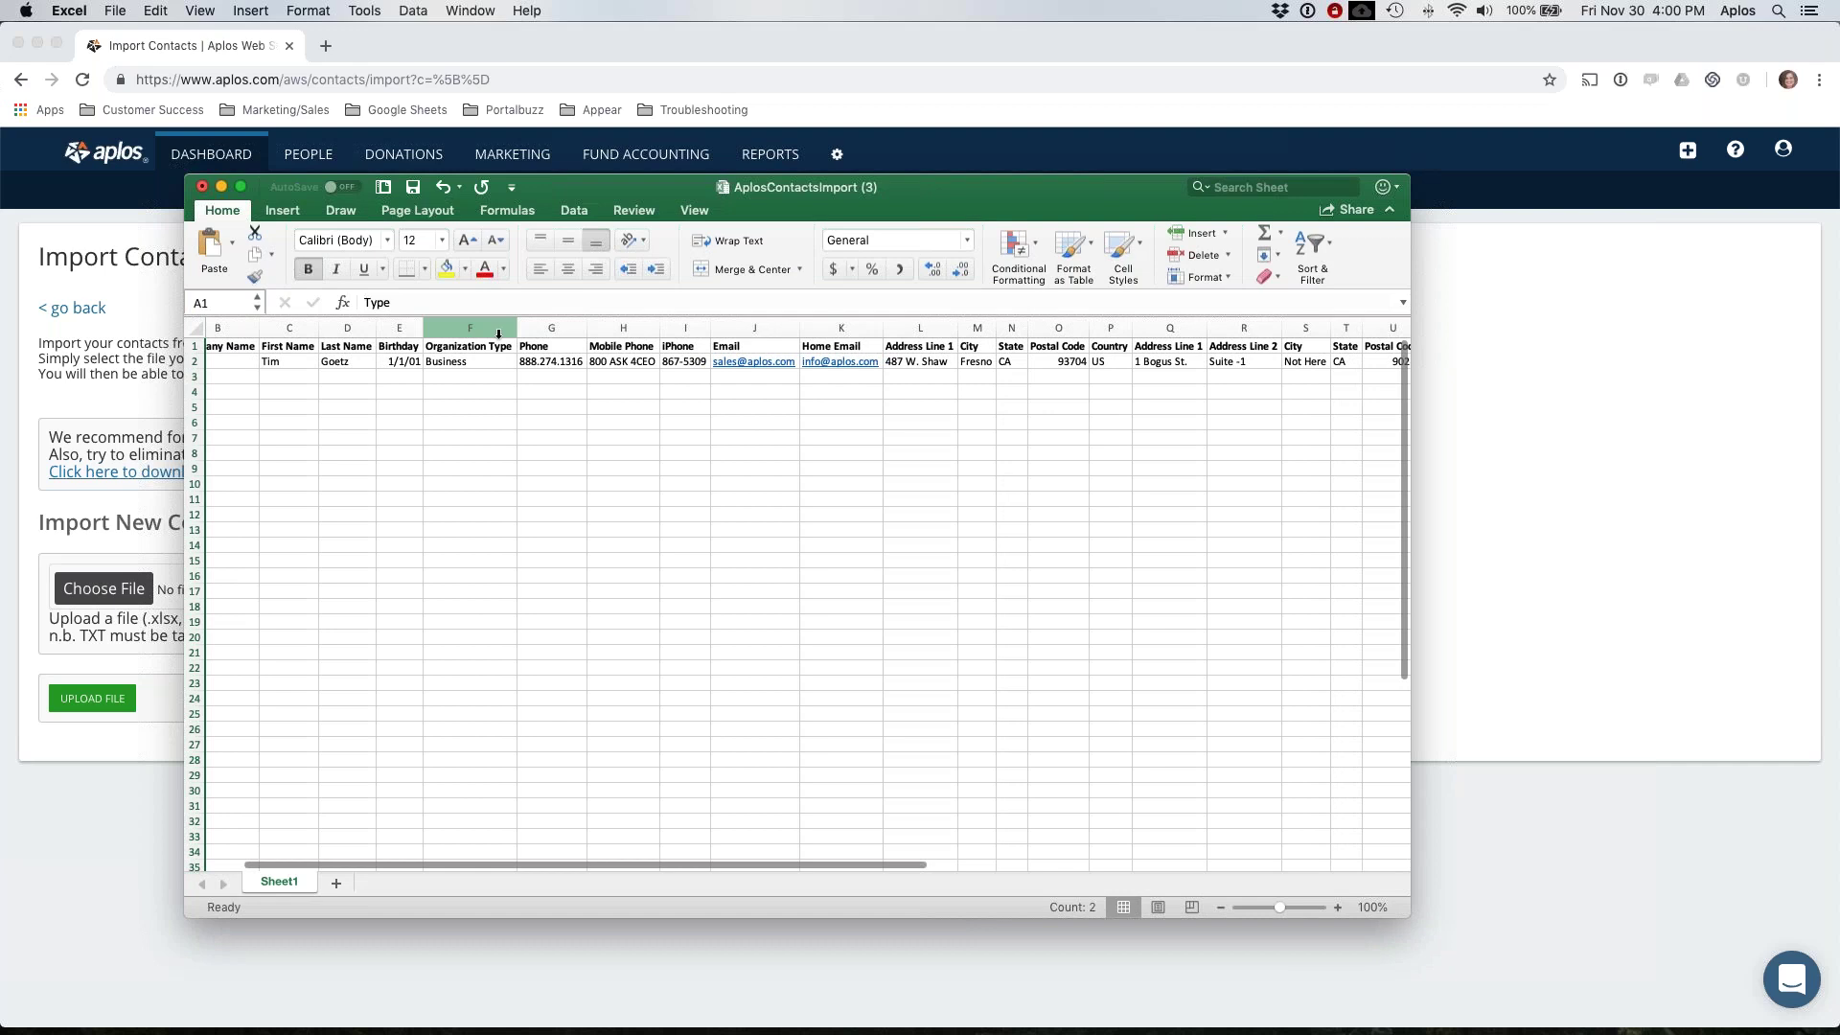
scroll(760, 370, "right", 6)
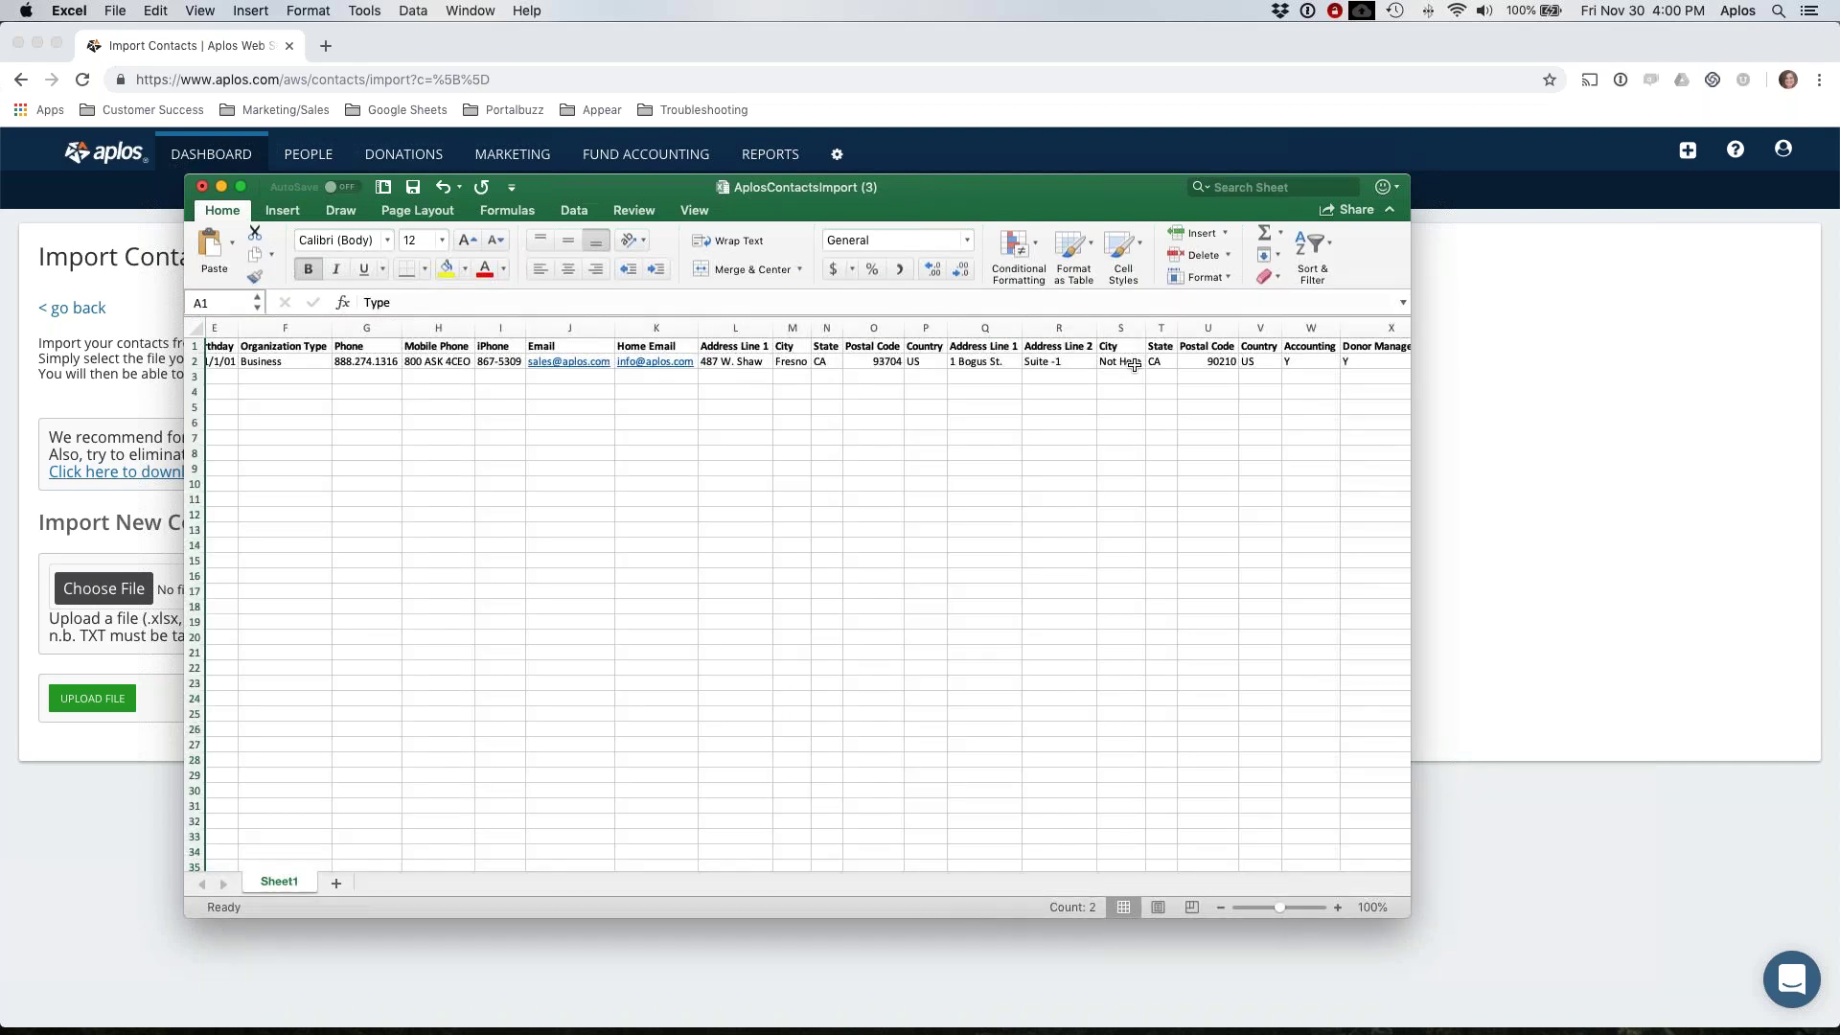
scroll(1136, 369, "right", 2)
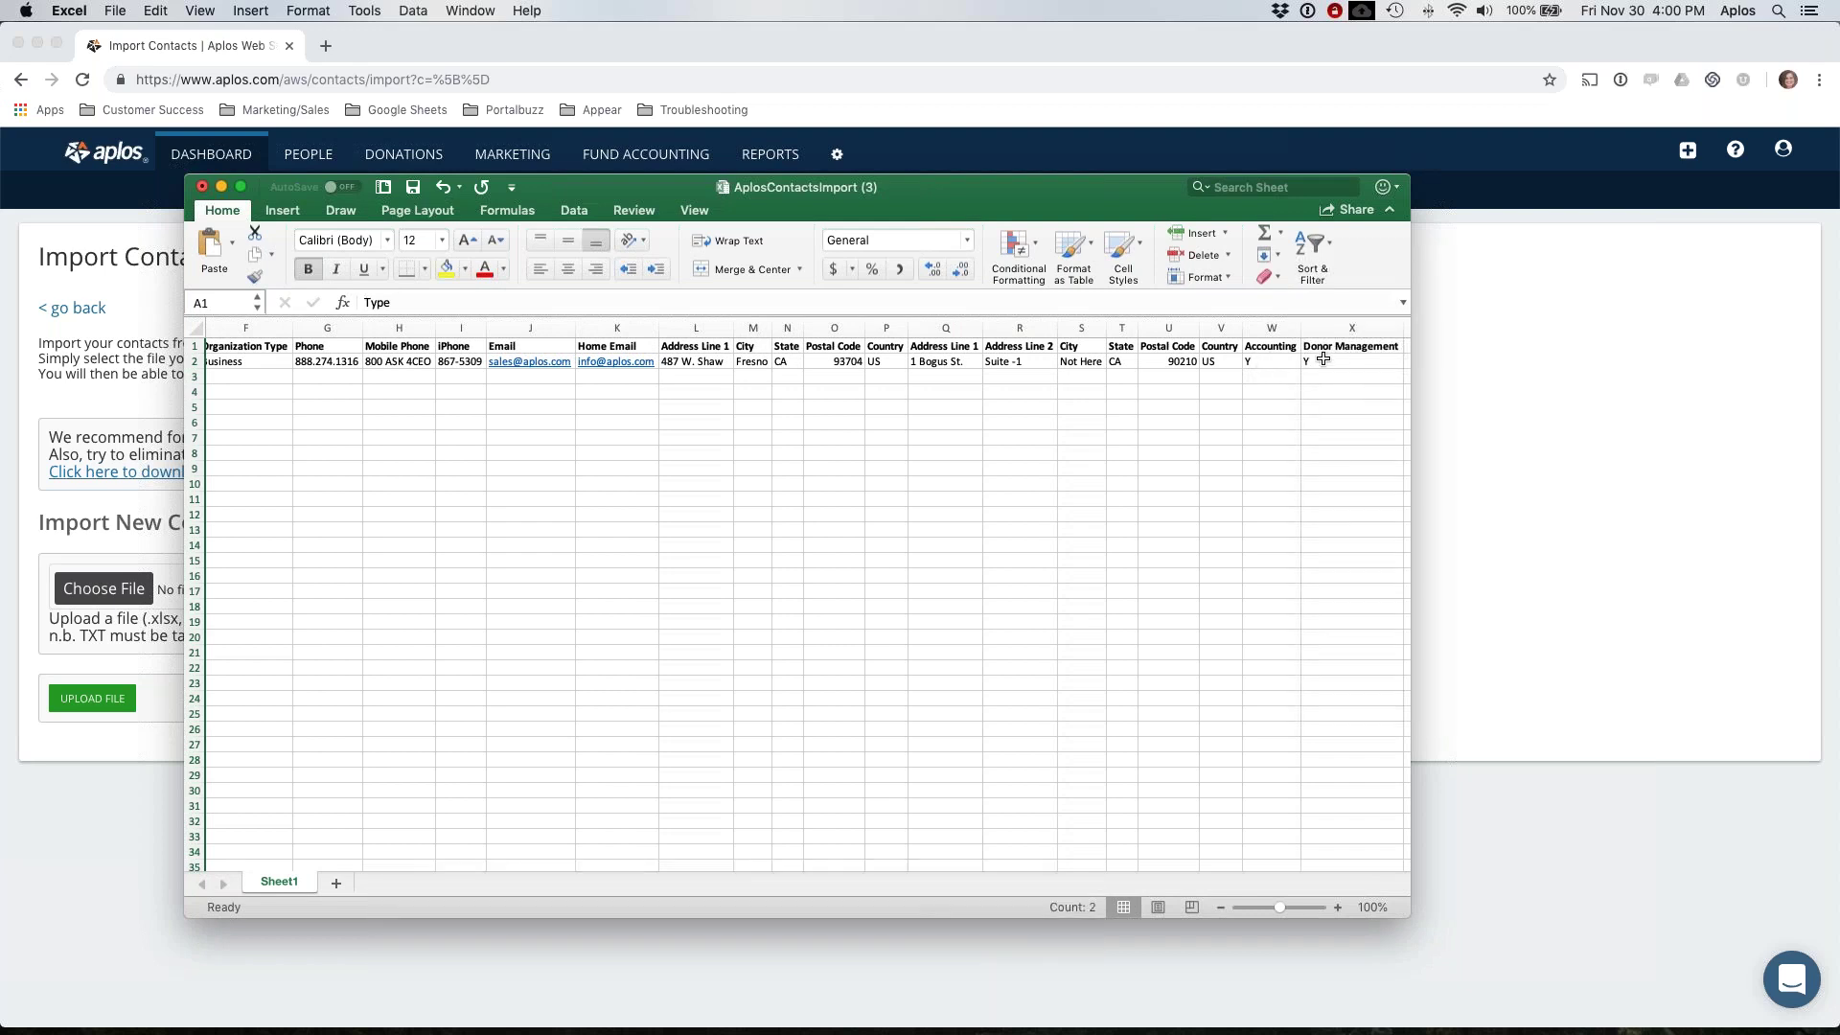
scroll(1324, 358, "left", 2)
scroll(1324, 358, "left", 3)
scroll(1205, 434, "up", 1)
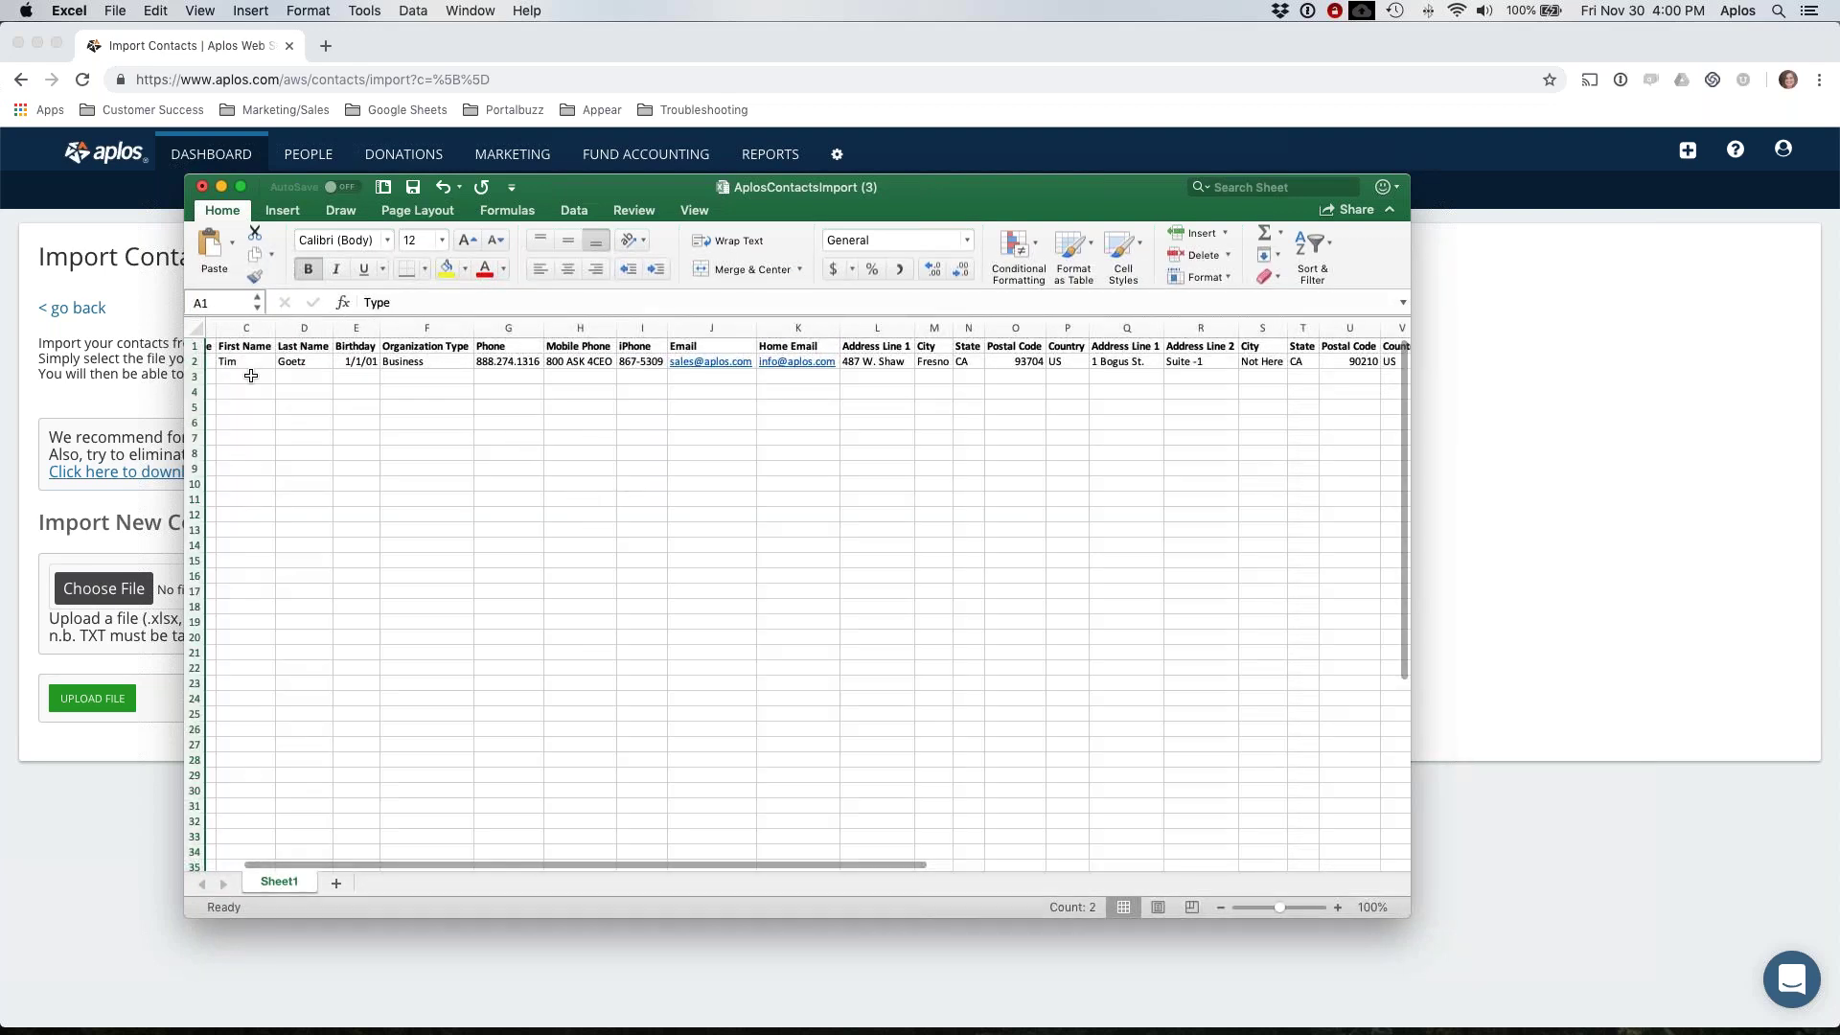
left_click(223, 187)
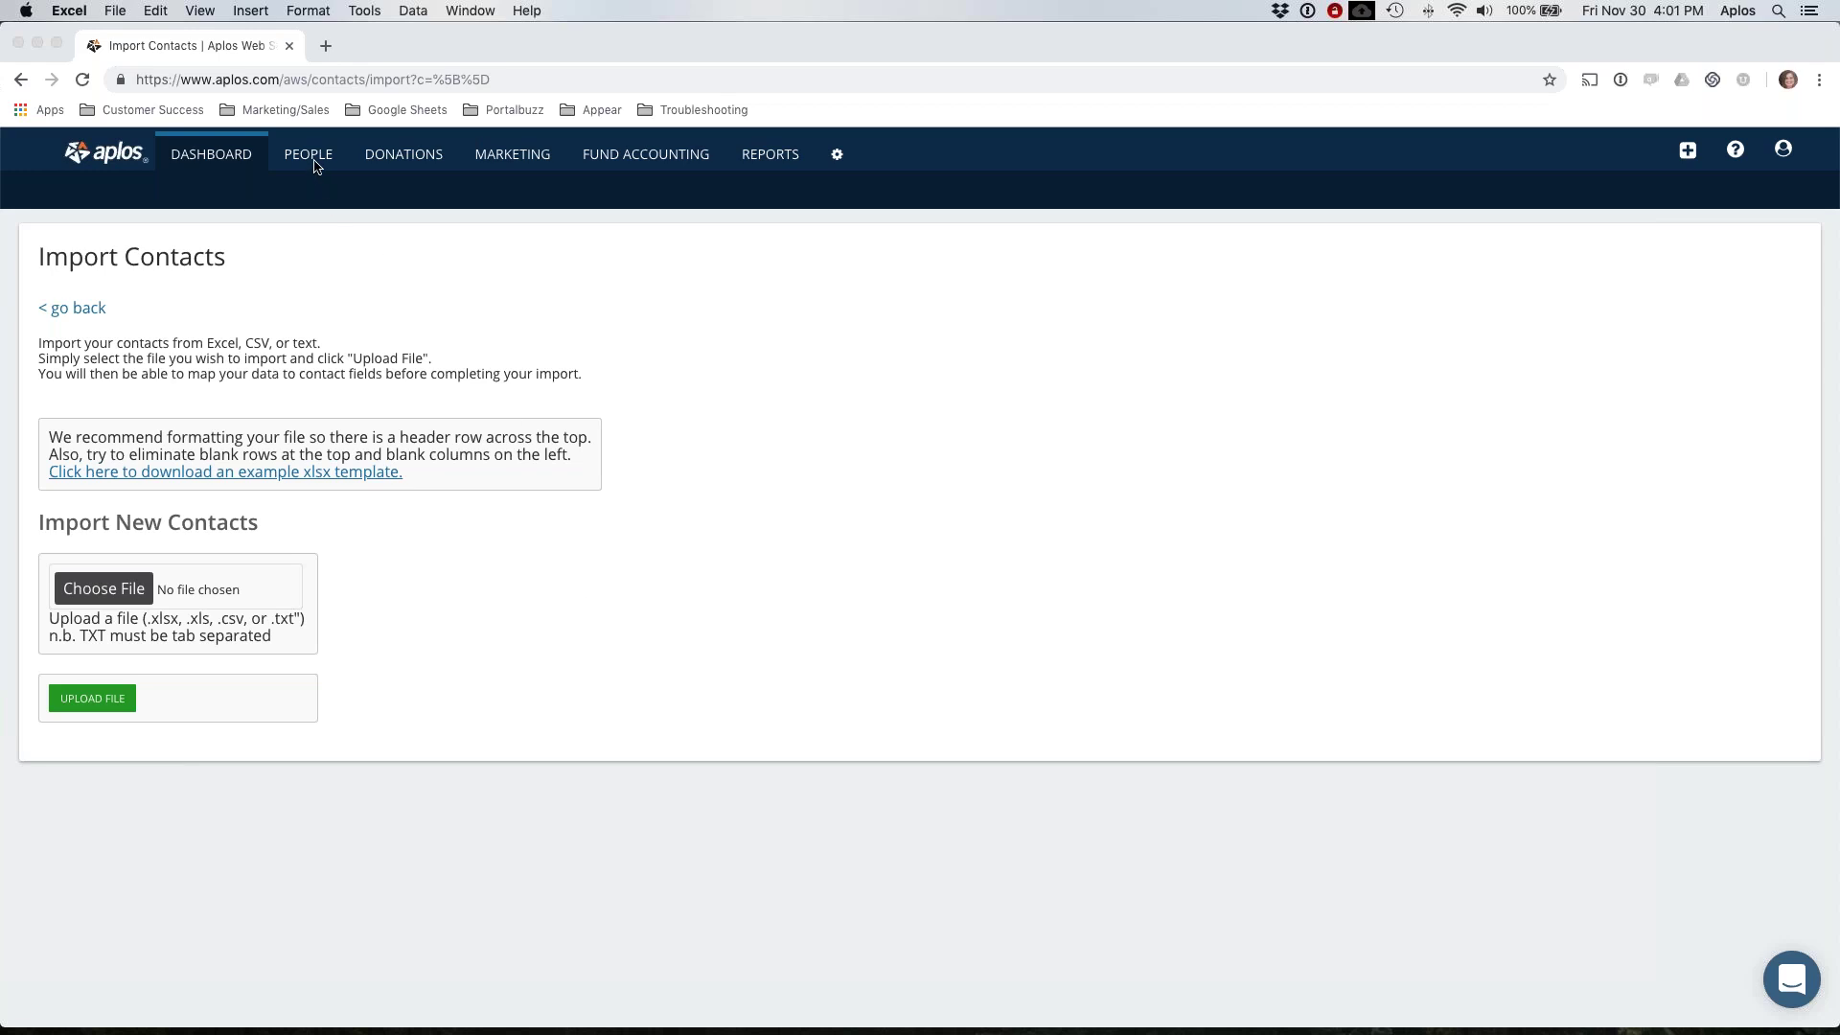
Step: Open the account starting balances and re-enter the Checking balance for the General Fund as 8000.00
left_click(640, 156)
mouse_move(88, 189)
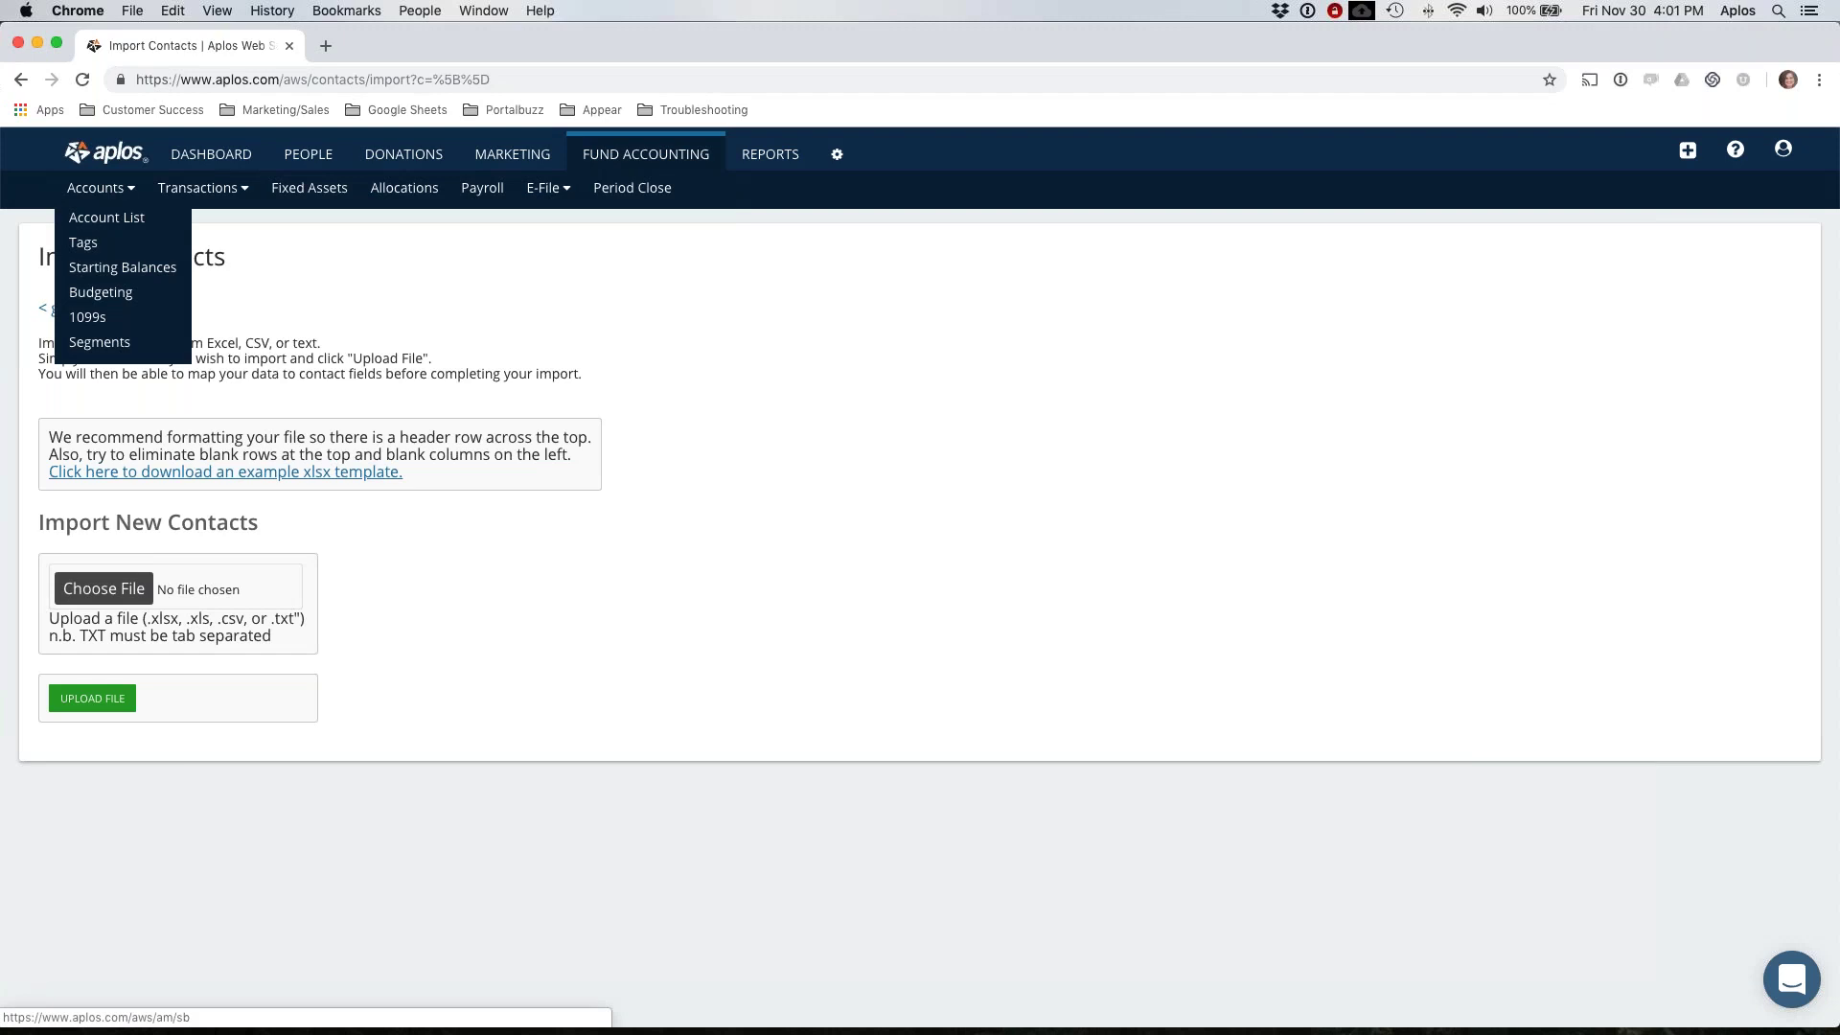
left_click(108, 267)
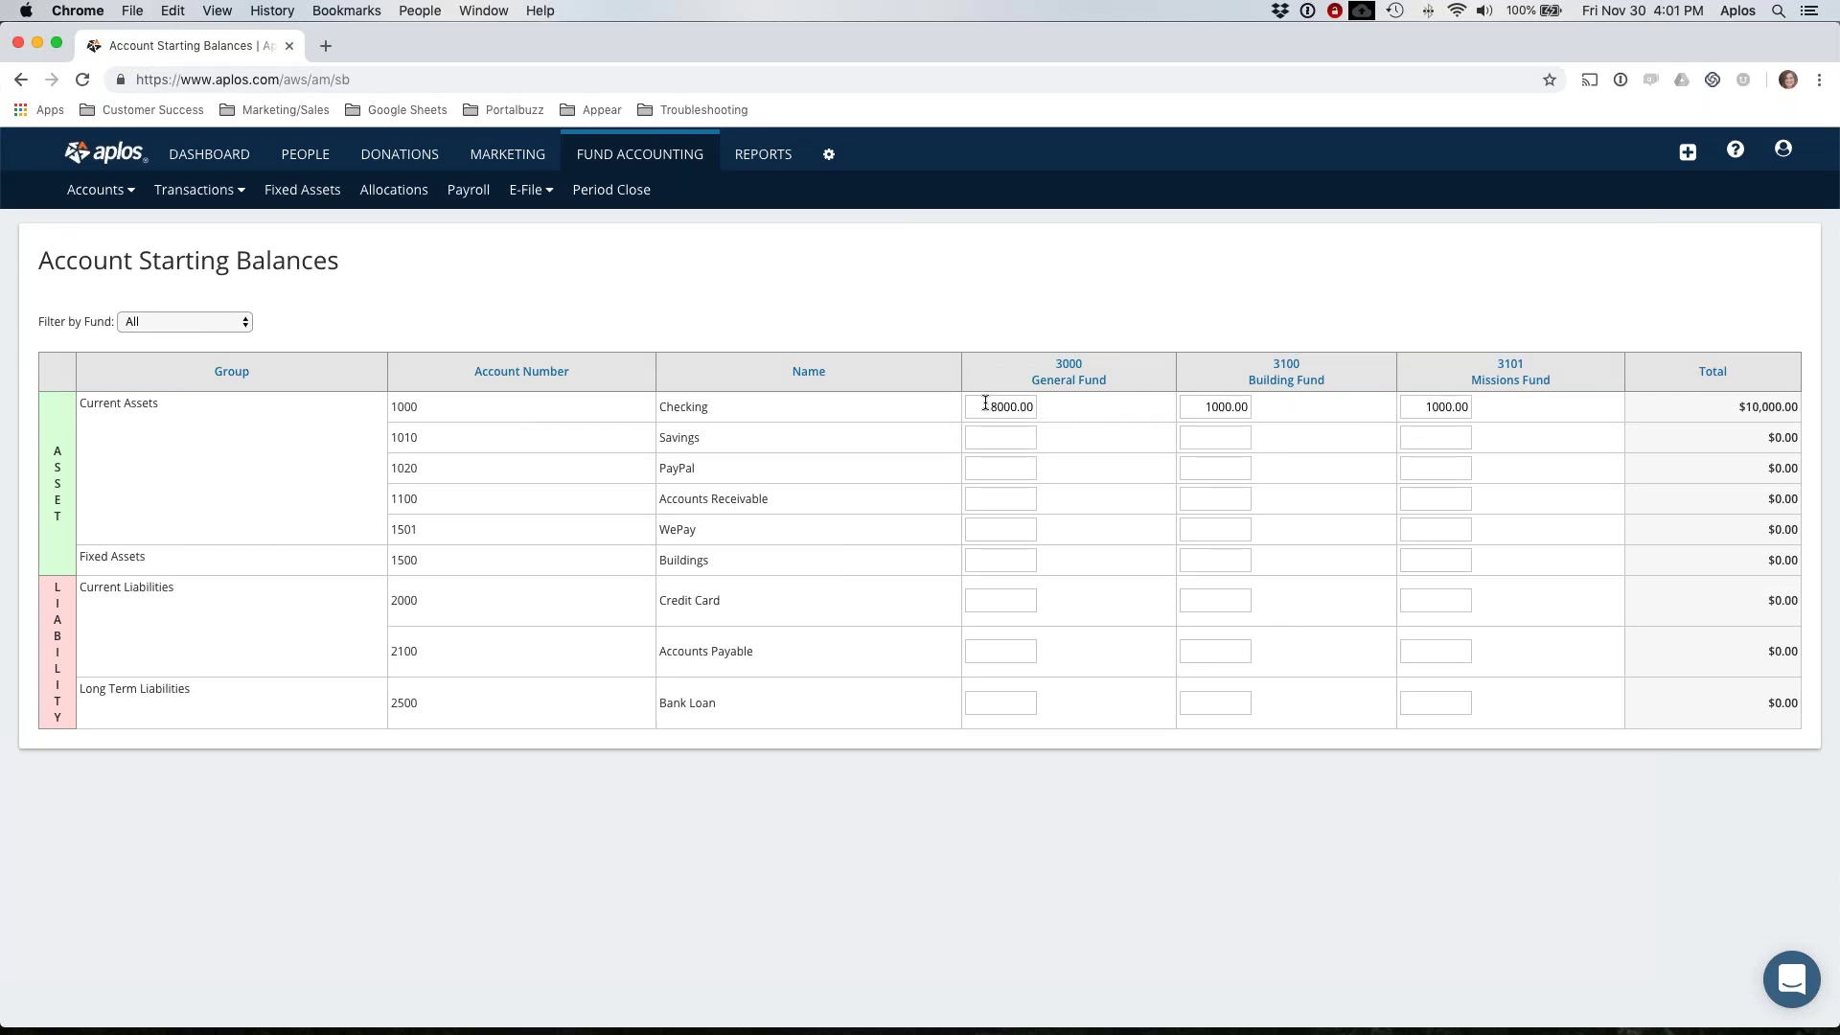
left_click_drag(1736, 403, 1785, 429)
left_click(994, 407)
key("Delete")
type("8")
Step: Check the fund balances in the Balance Sheet report and return to the account starting balances
left_click(770, 155)
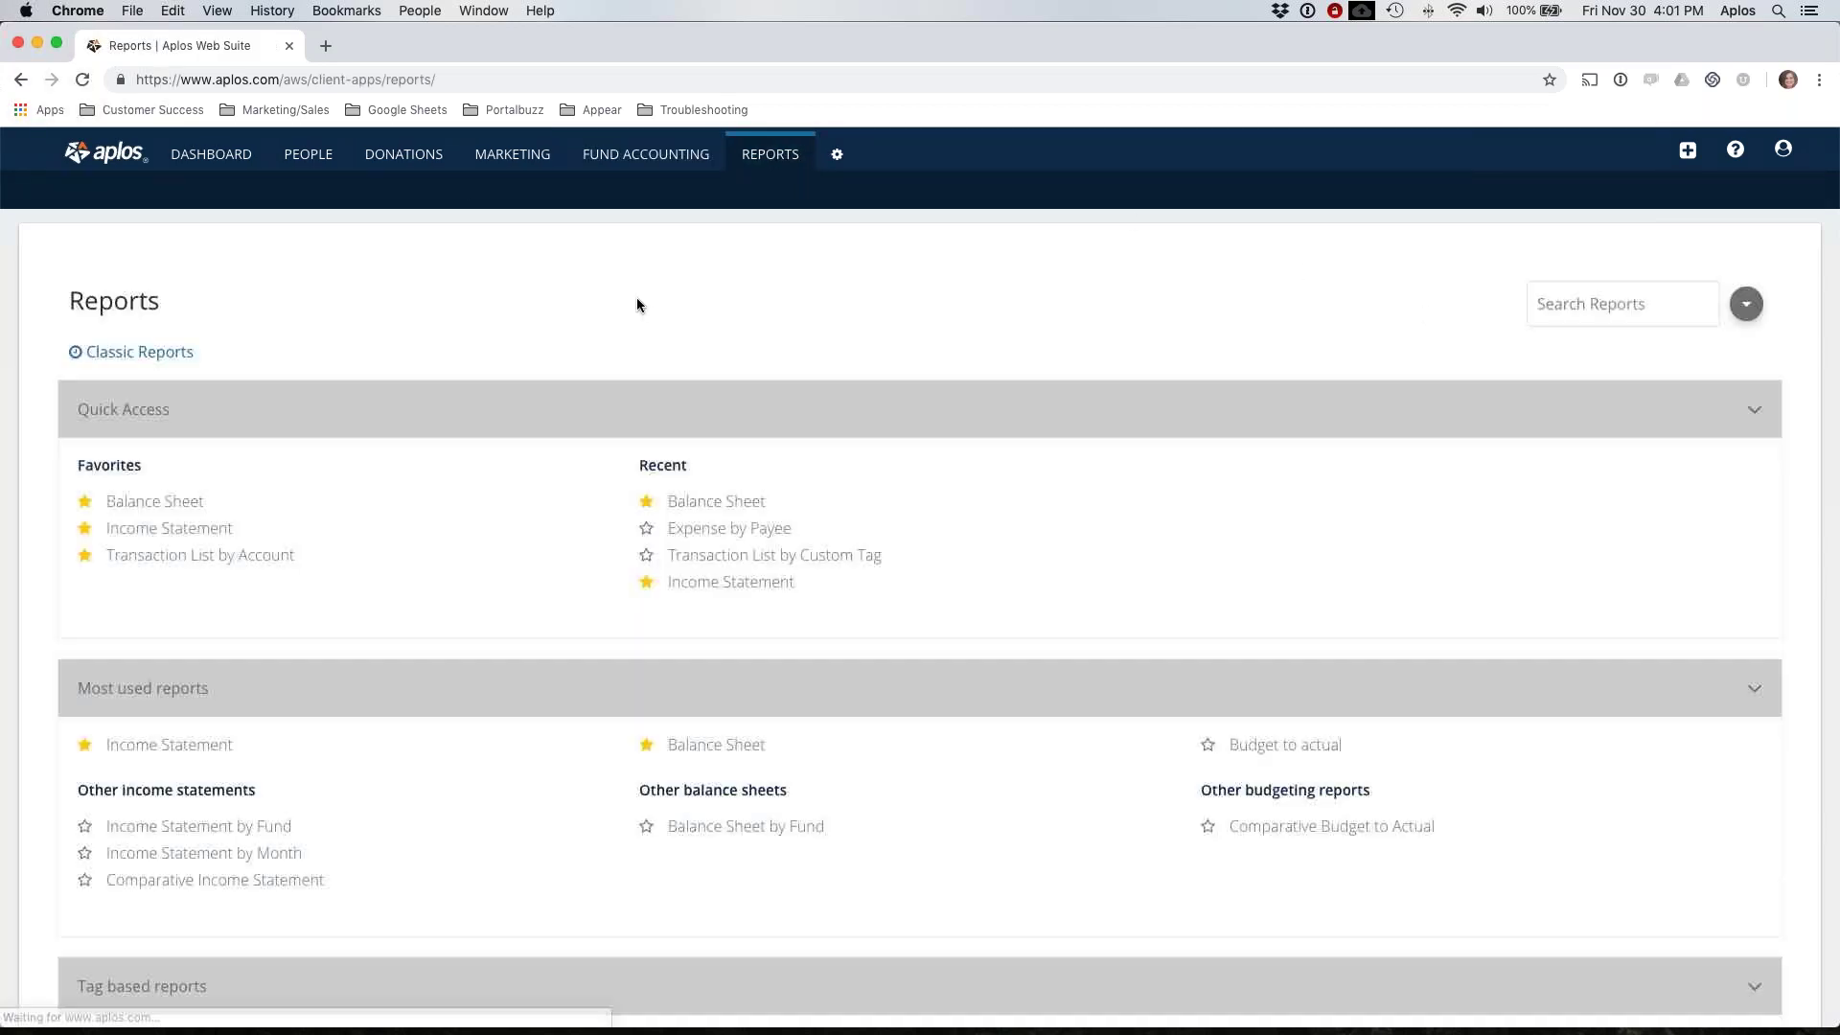
left_click(168, 502)
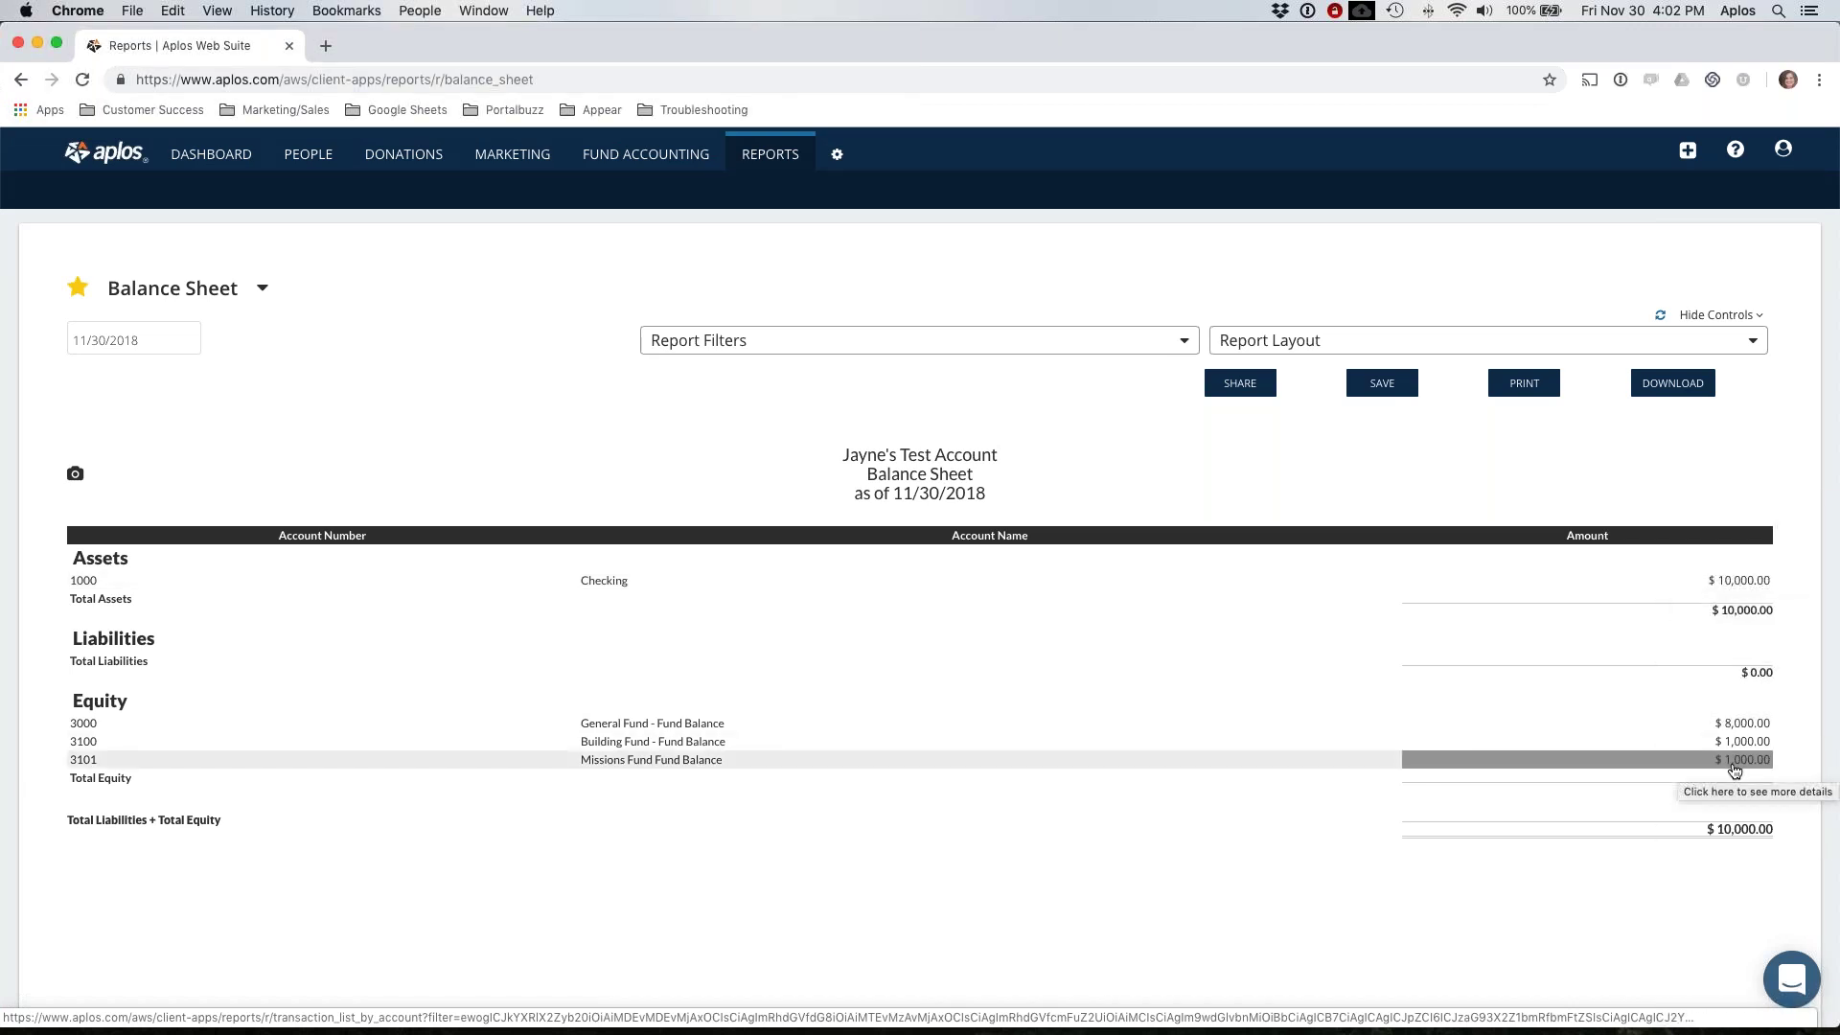
mouse_move(644, 155)
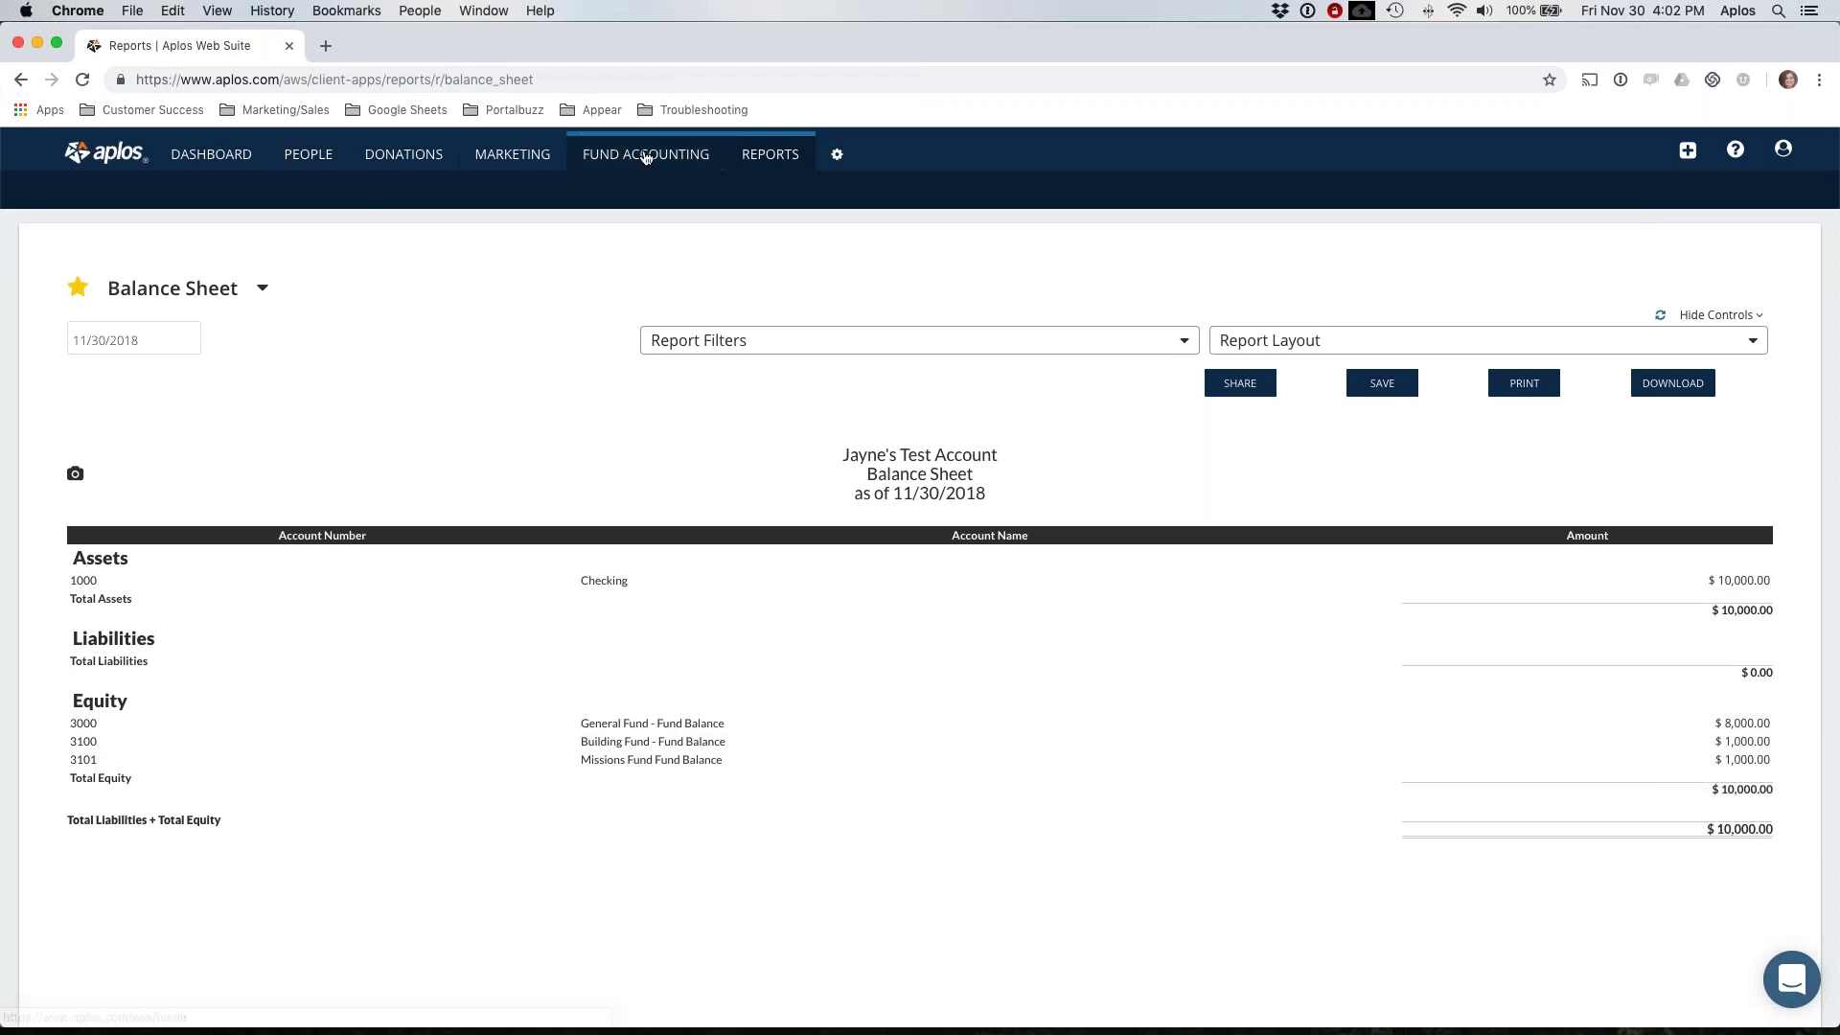
left_click(123, 268)
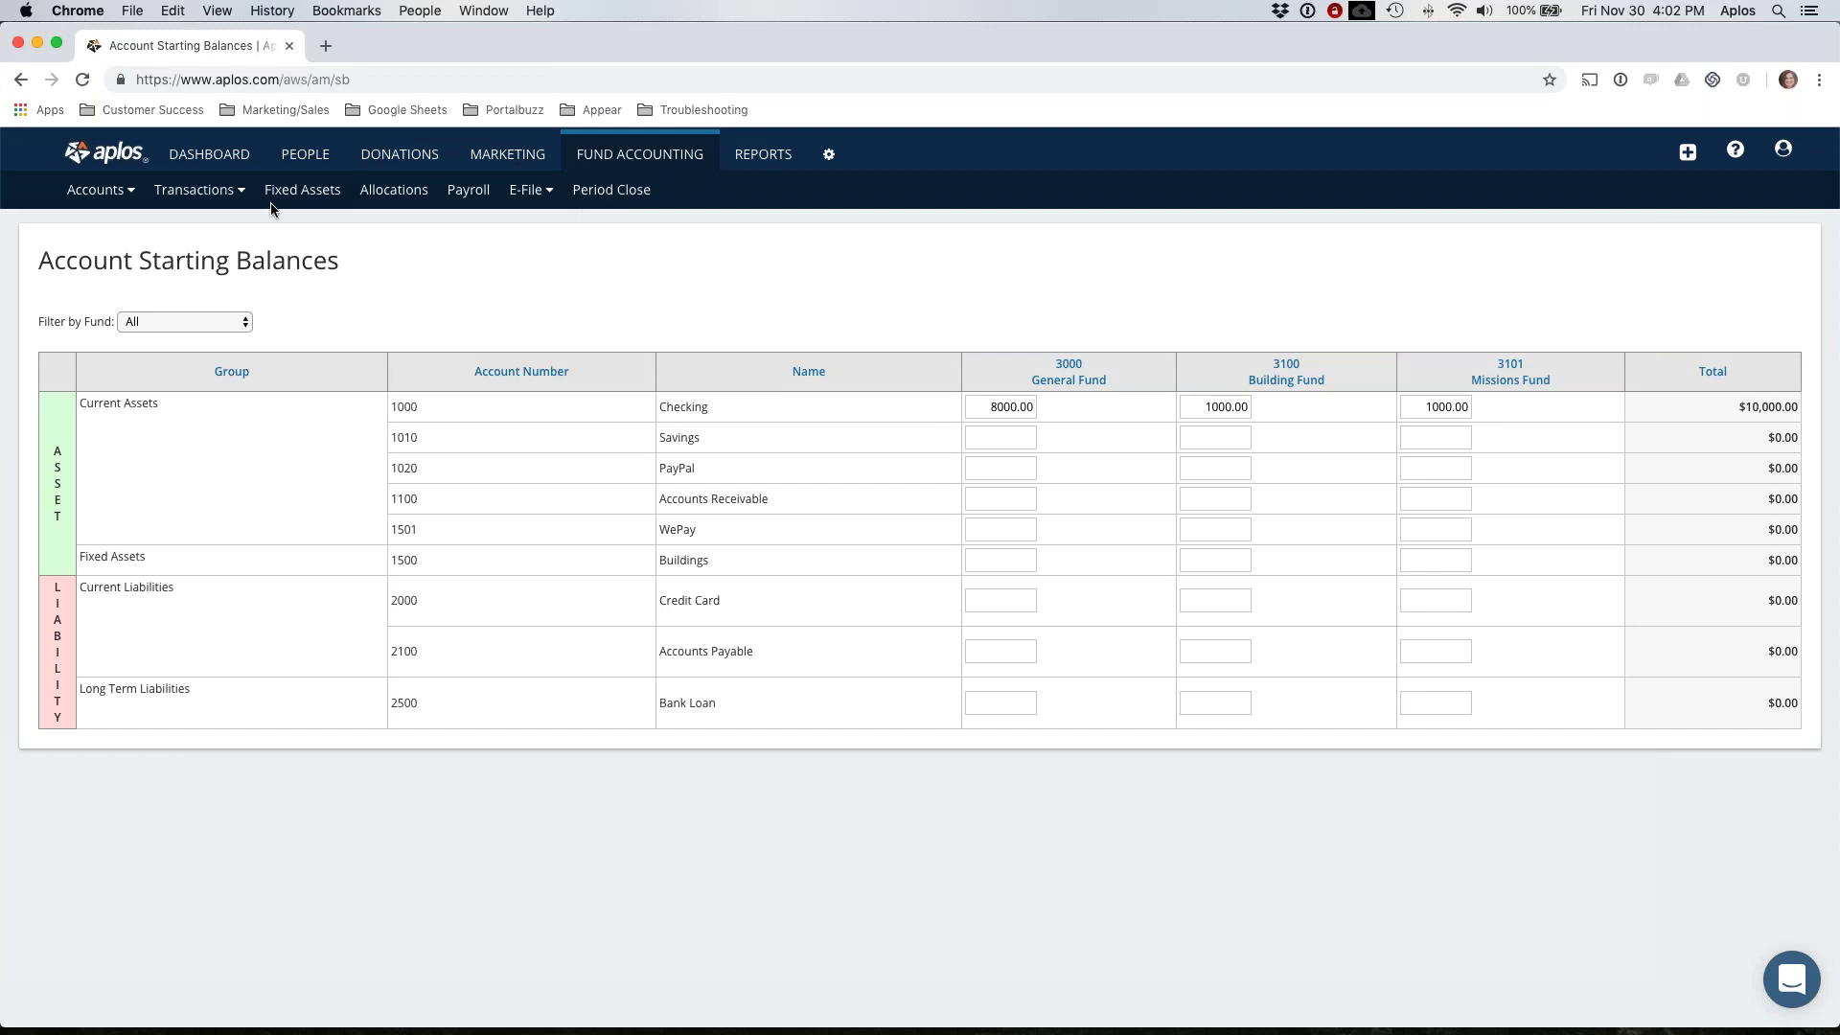
Step: Add a new budget for the year 2018 and view its income and expense account lines
mouse_move(107, 192)
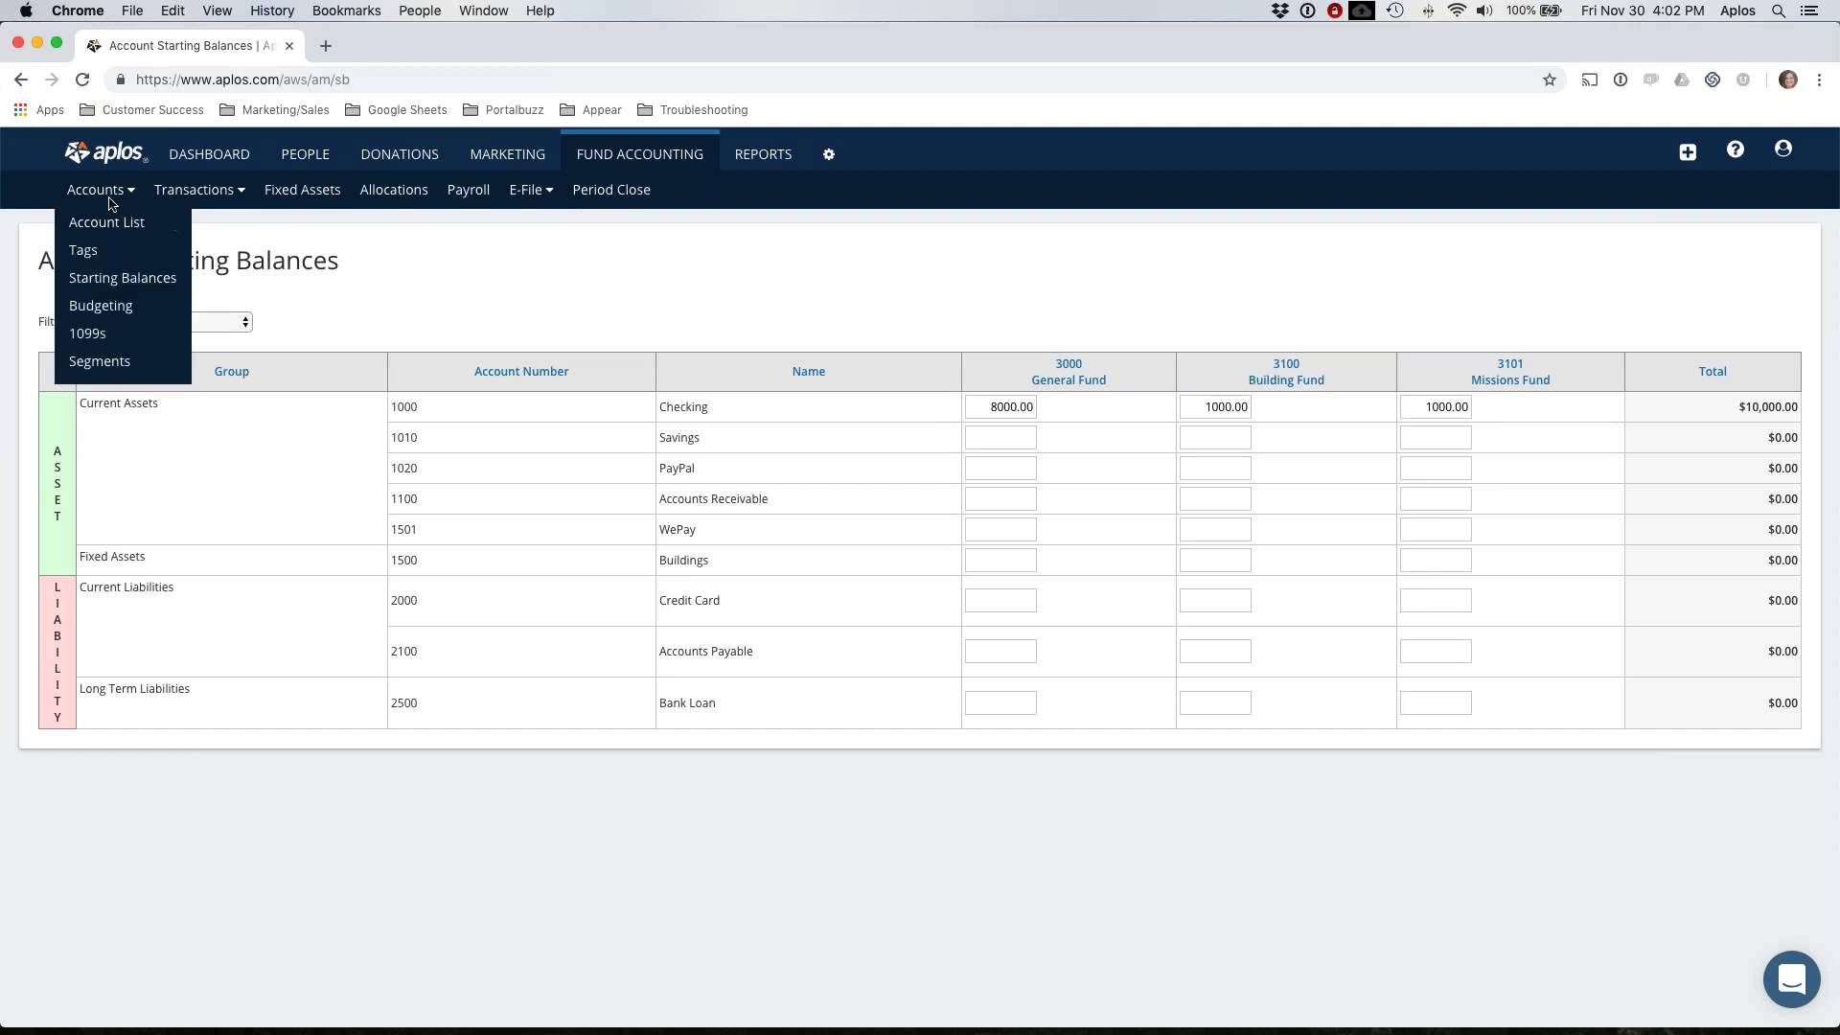
left_click(98, 306)
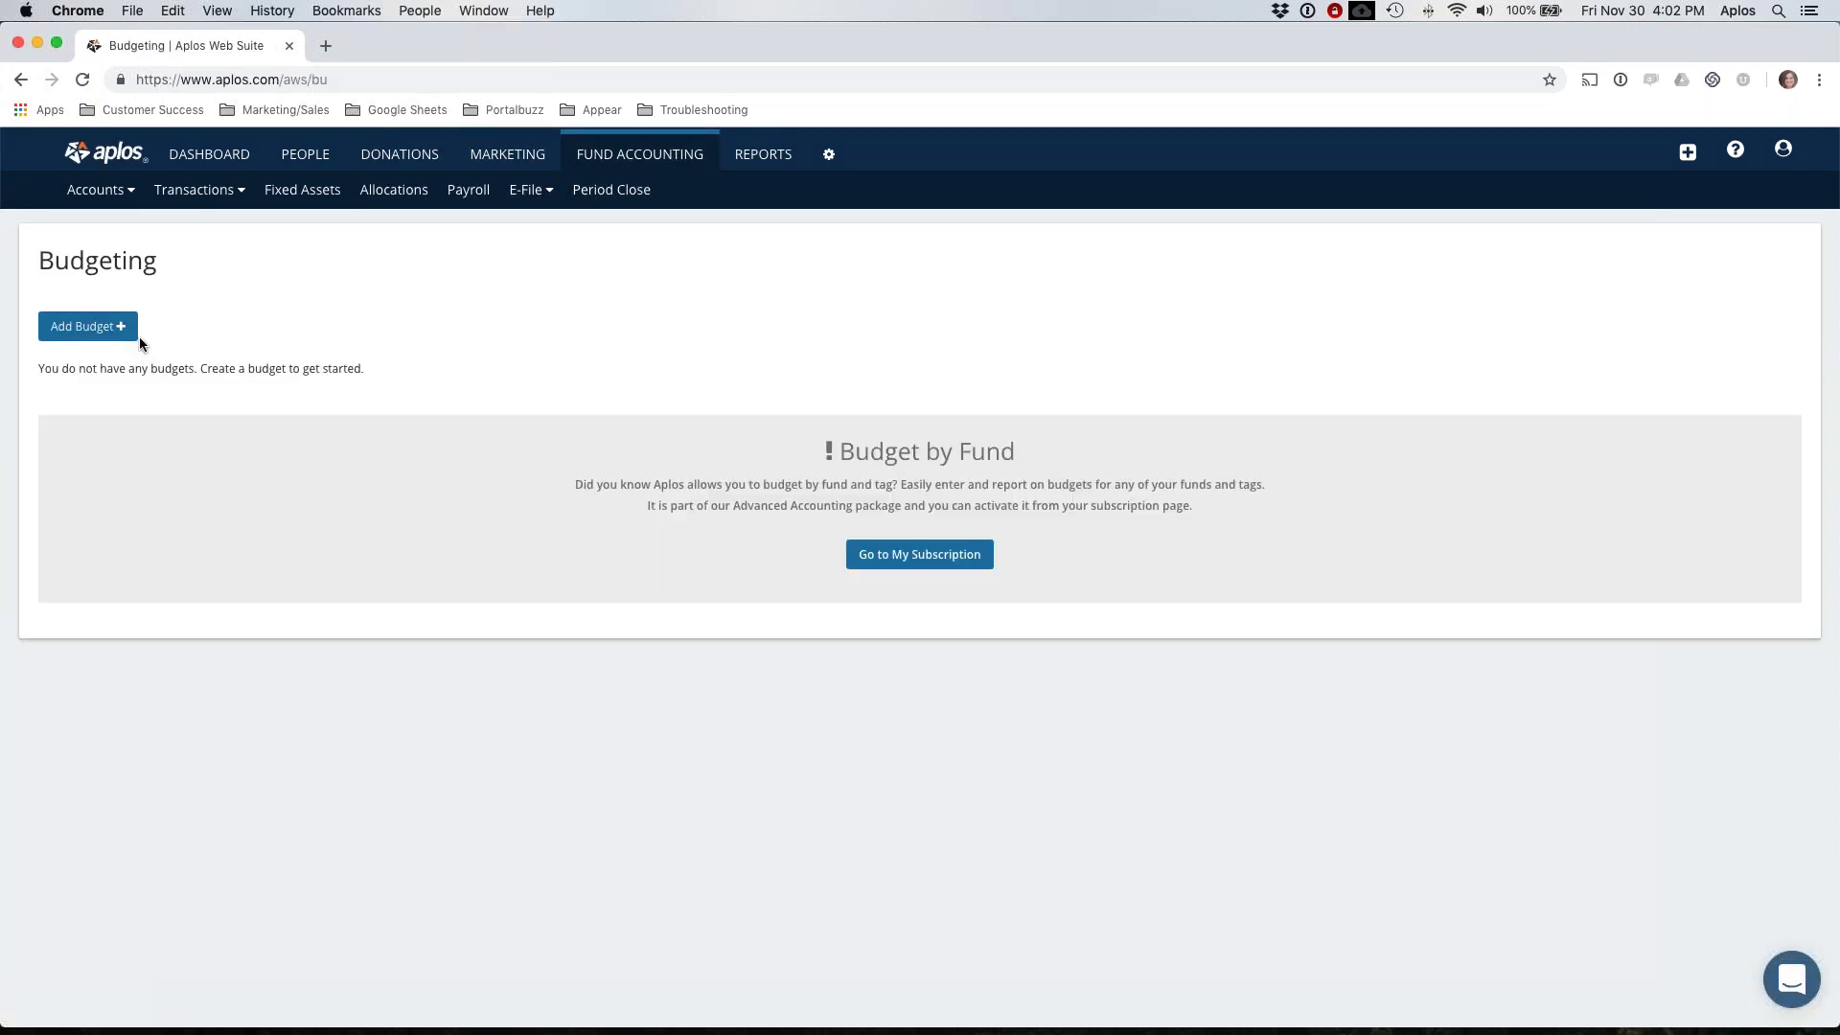
left_click(95, 333)
left_click(130, 381)
type("2018")
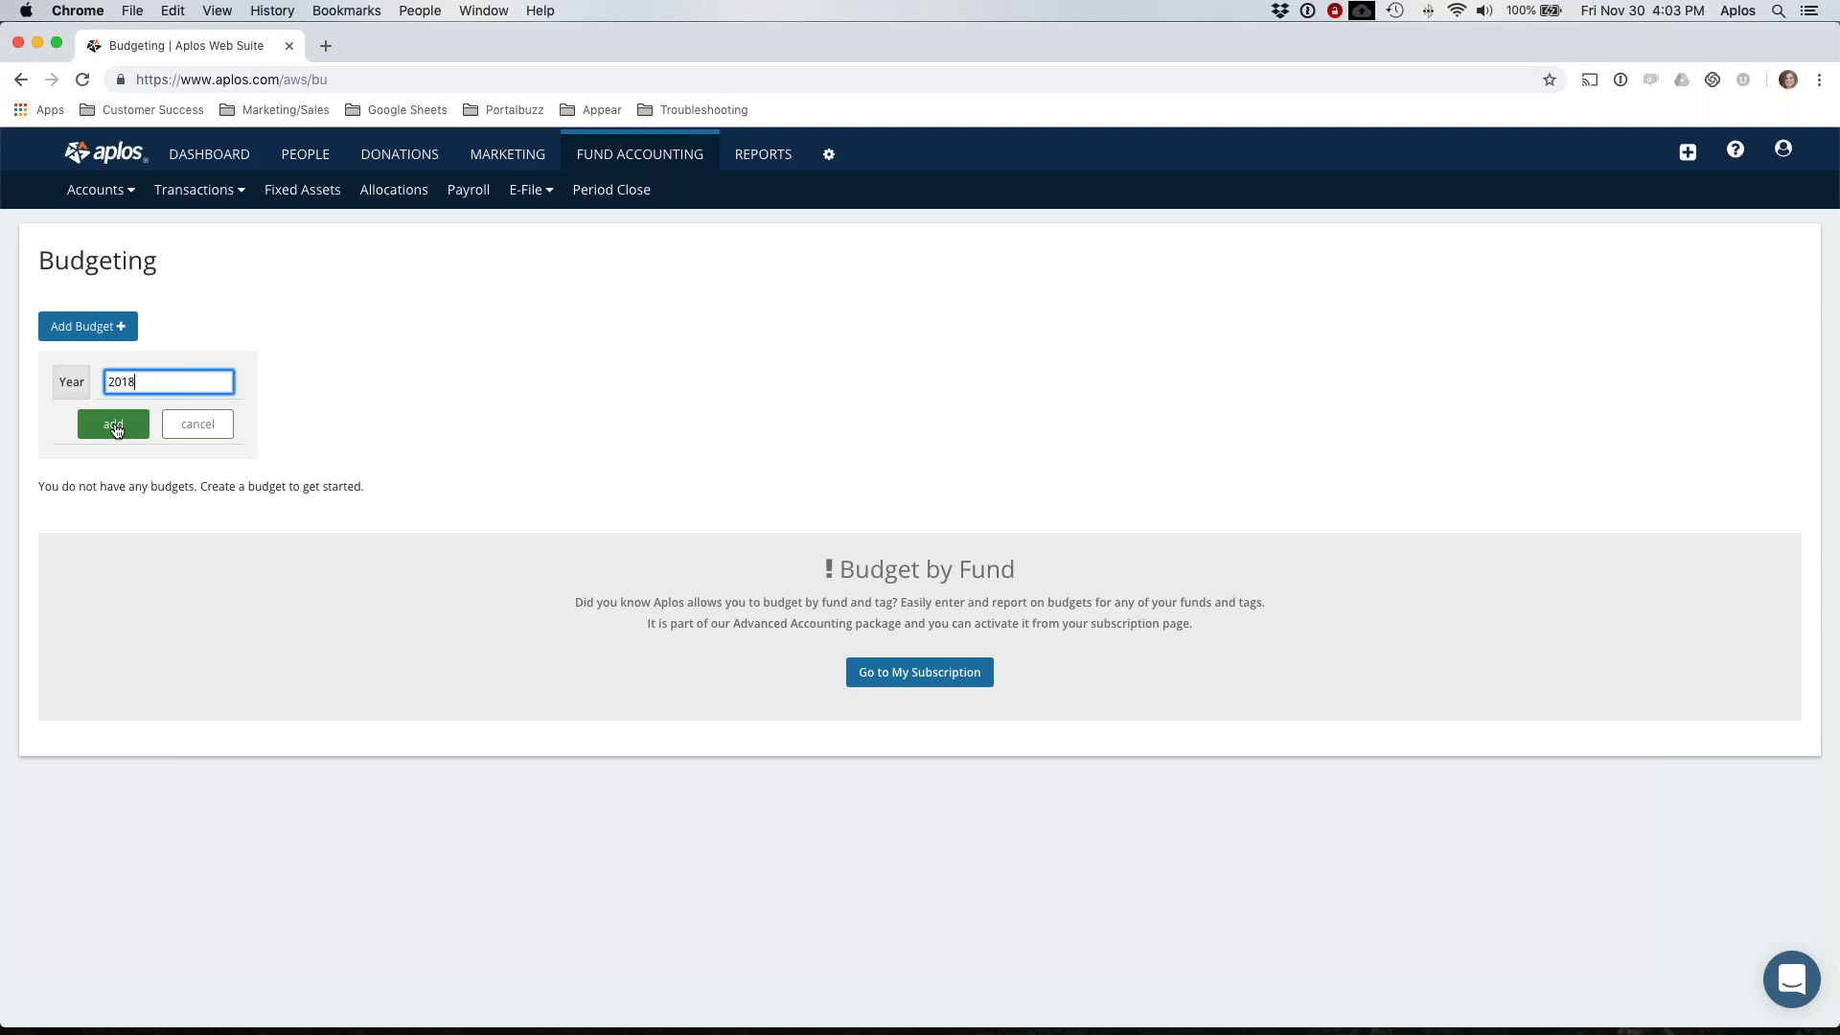
left_click(126, 431)
scroll(737, 525, "down", 2)
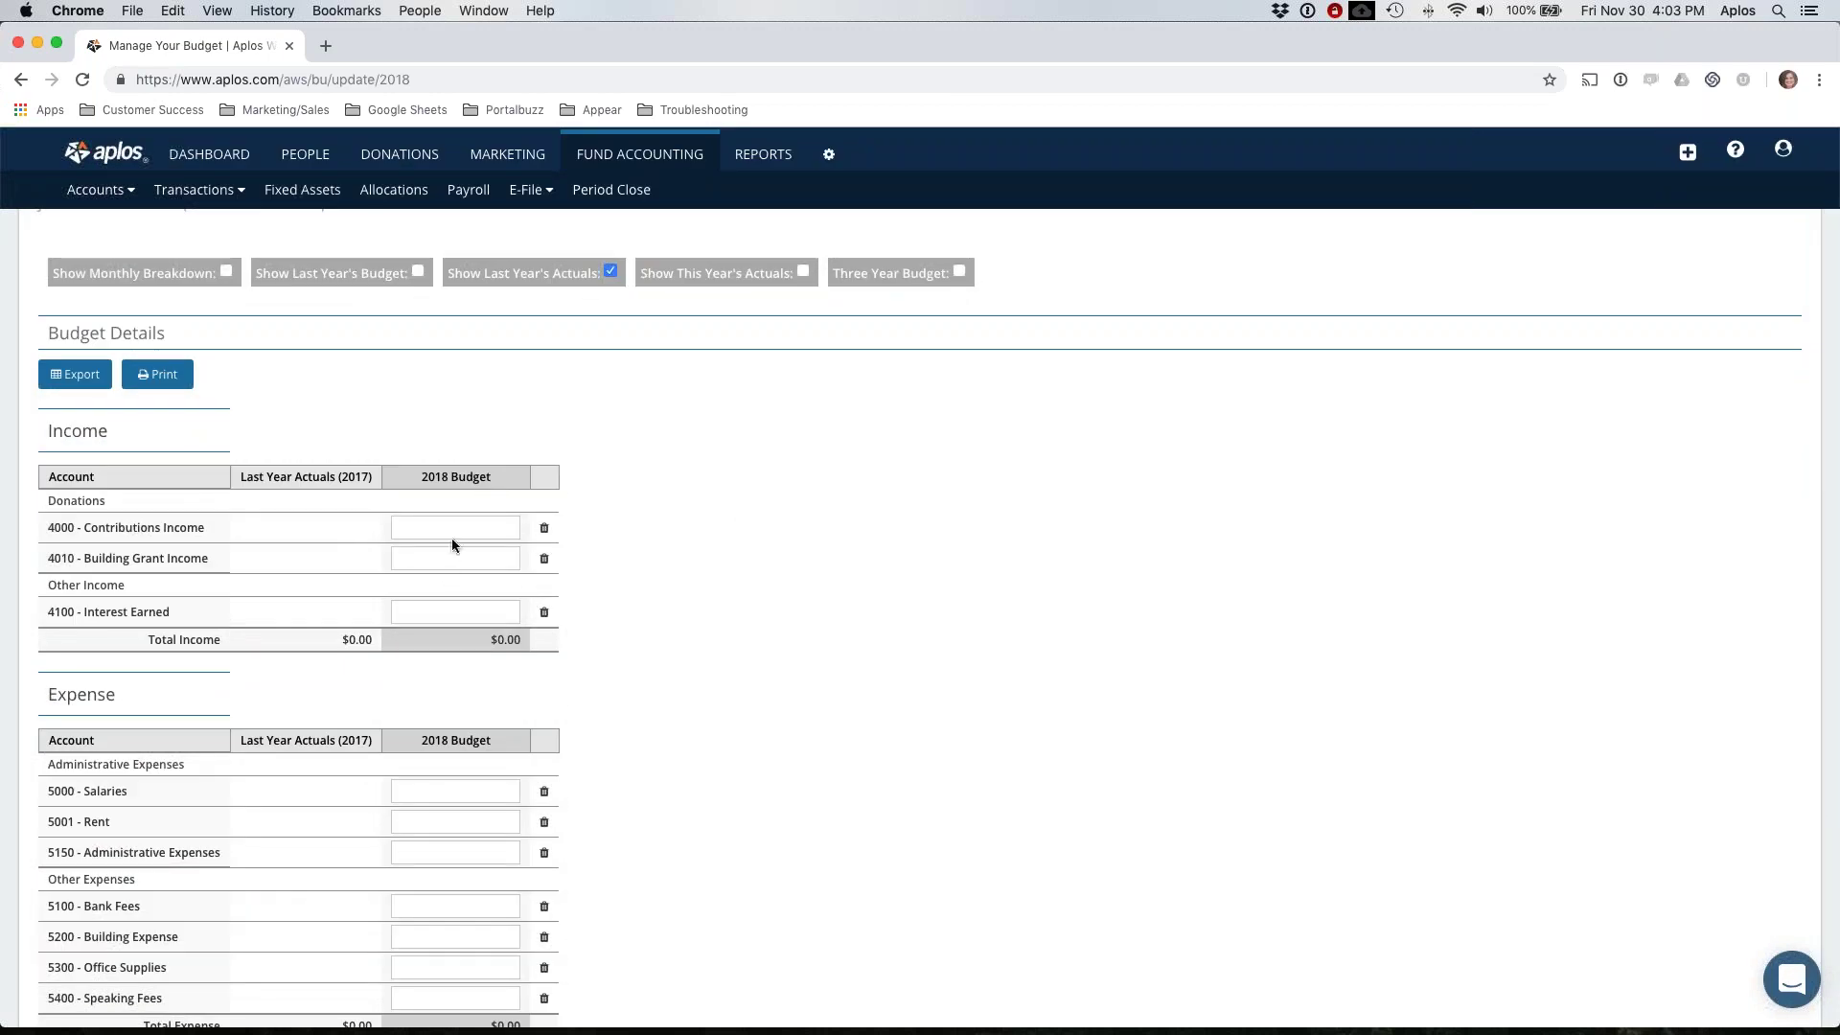
scroll(452, 526, "down", 2)
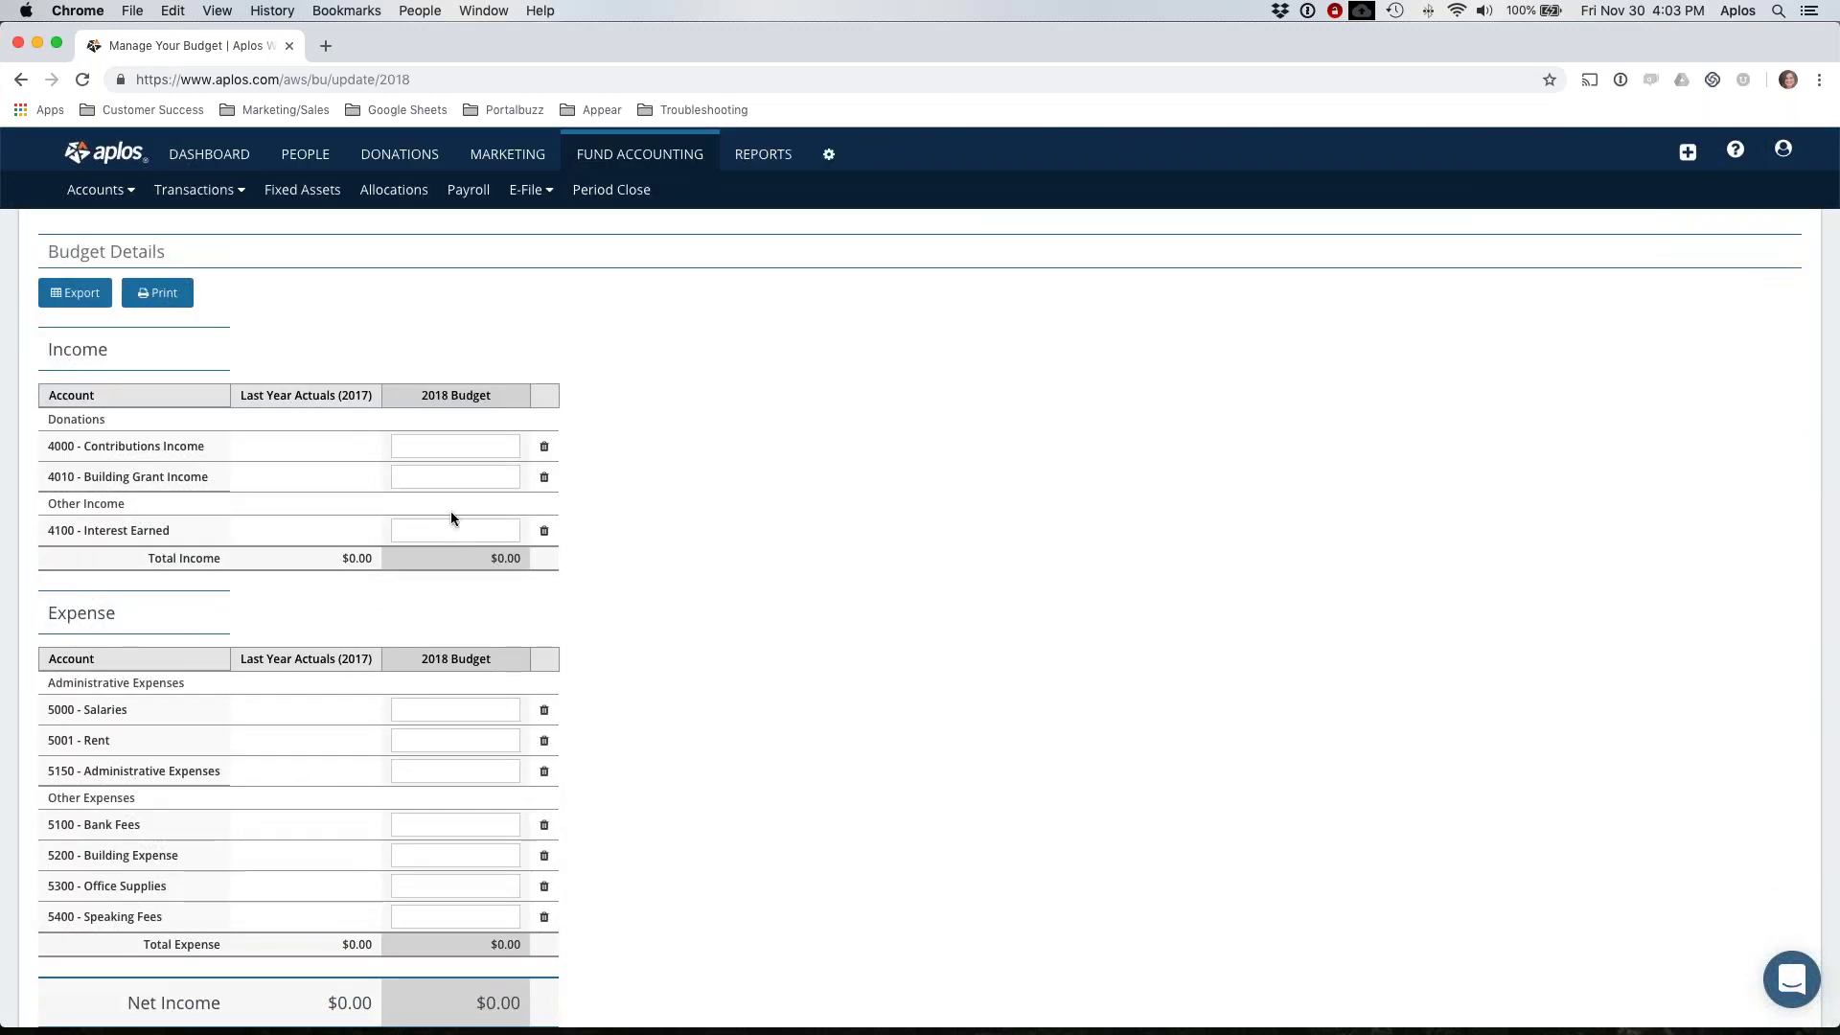
Step: Review the 2018 budget's income and expense lines, showing the monthly breakdown columns briefly and hiding them again
scroll(452, 513, "down", 4)
scroll(691, 680, "up", 4)
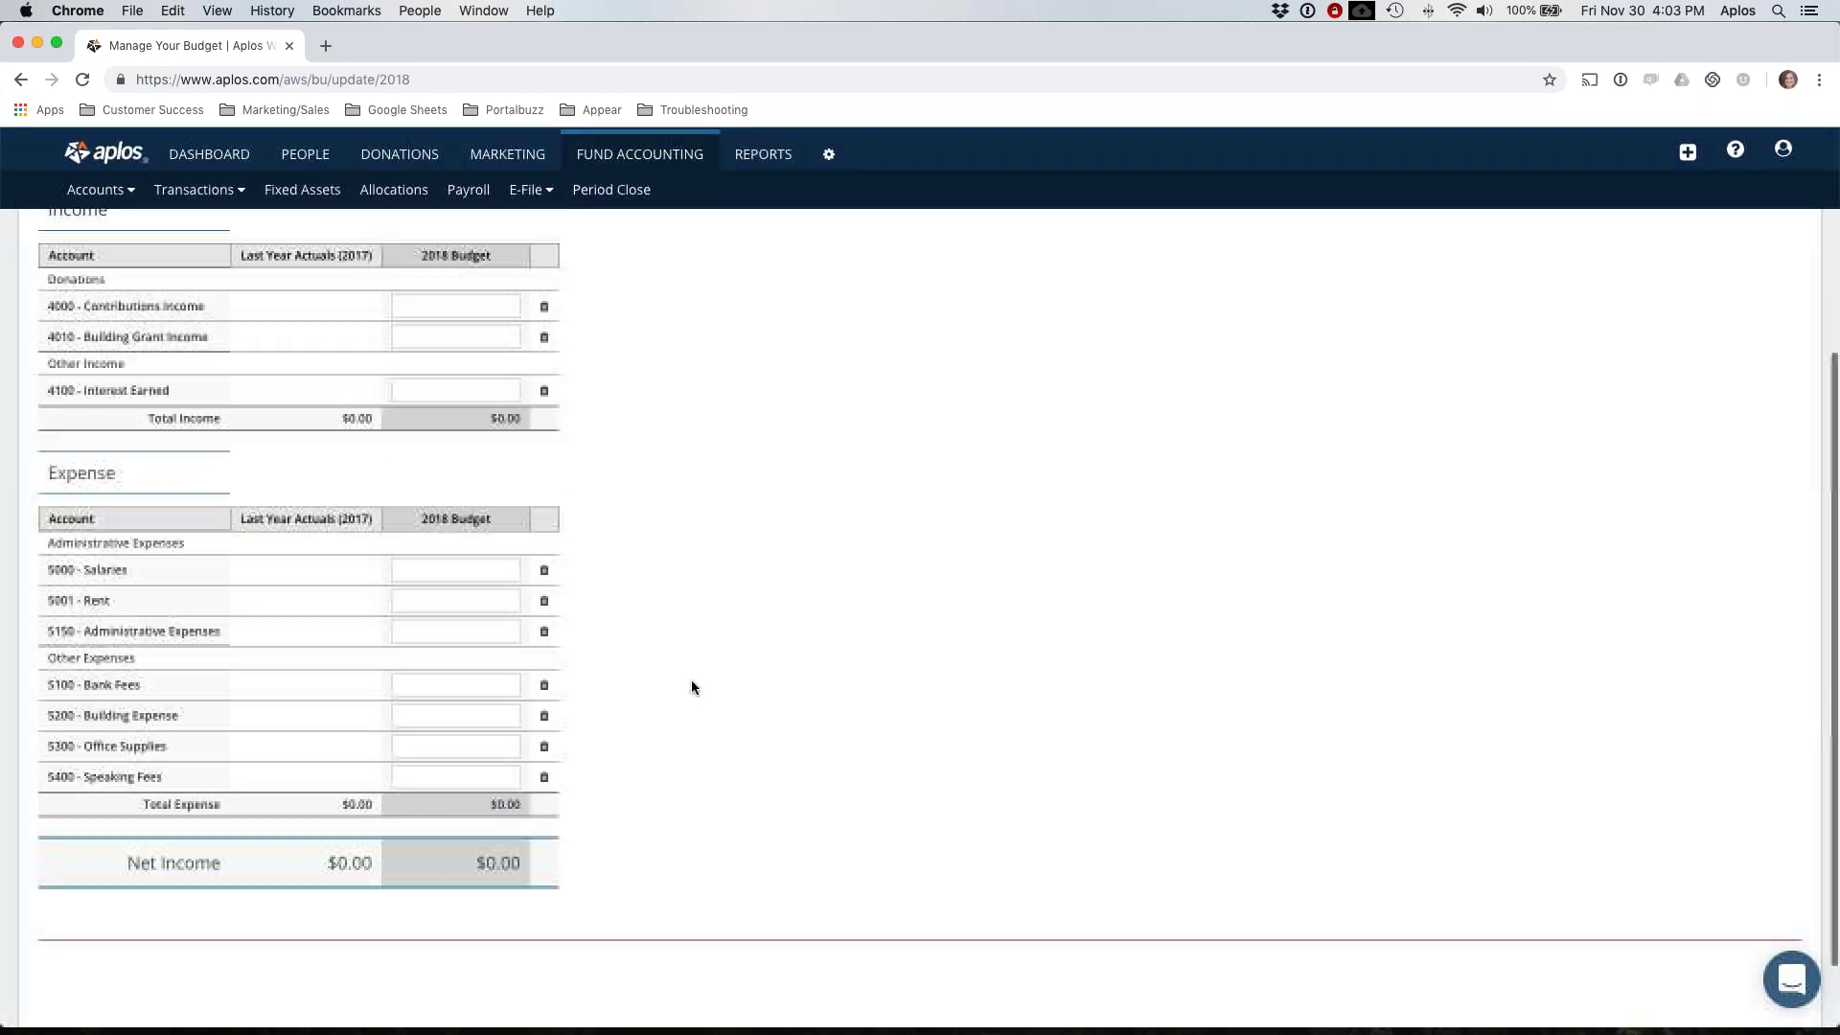
scroll(692, 682, "up", 2)
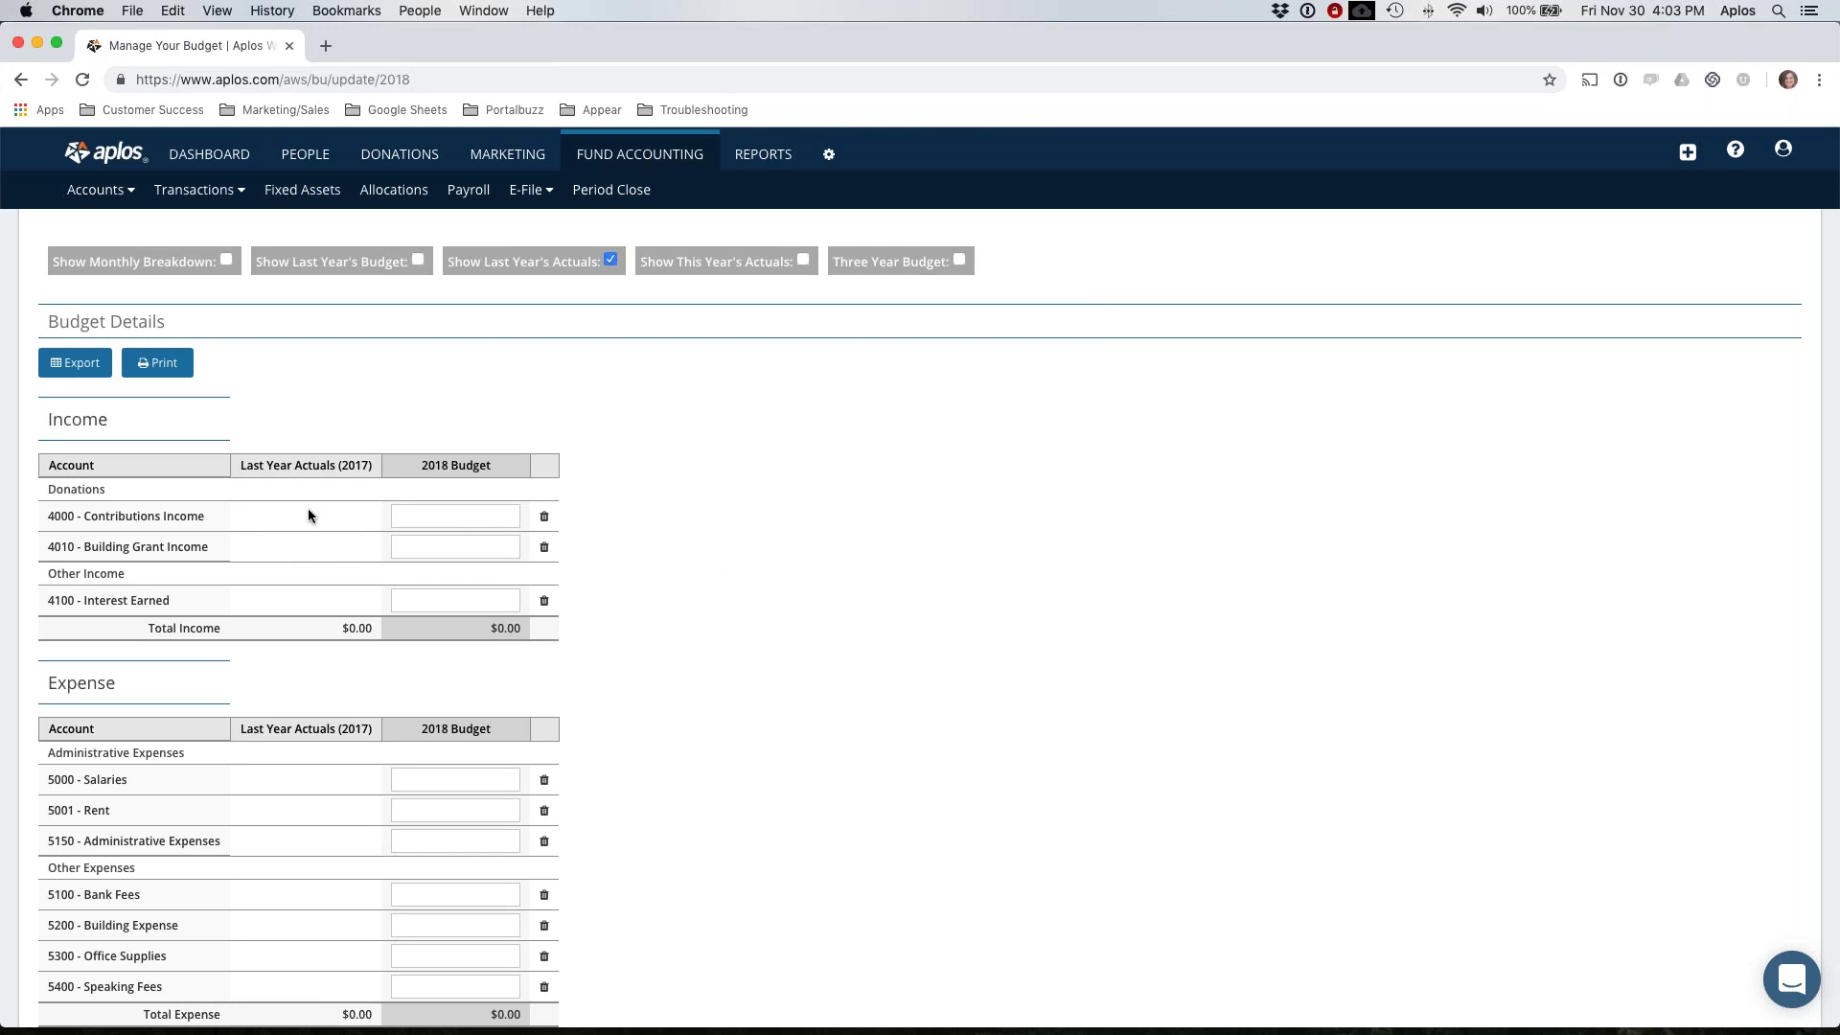
left_click(226, 261)
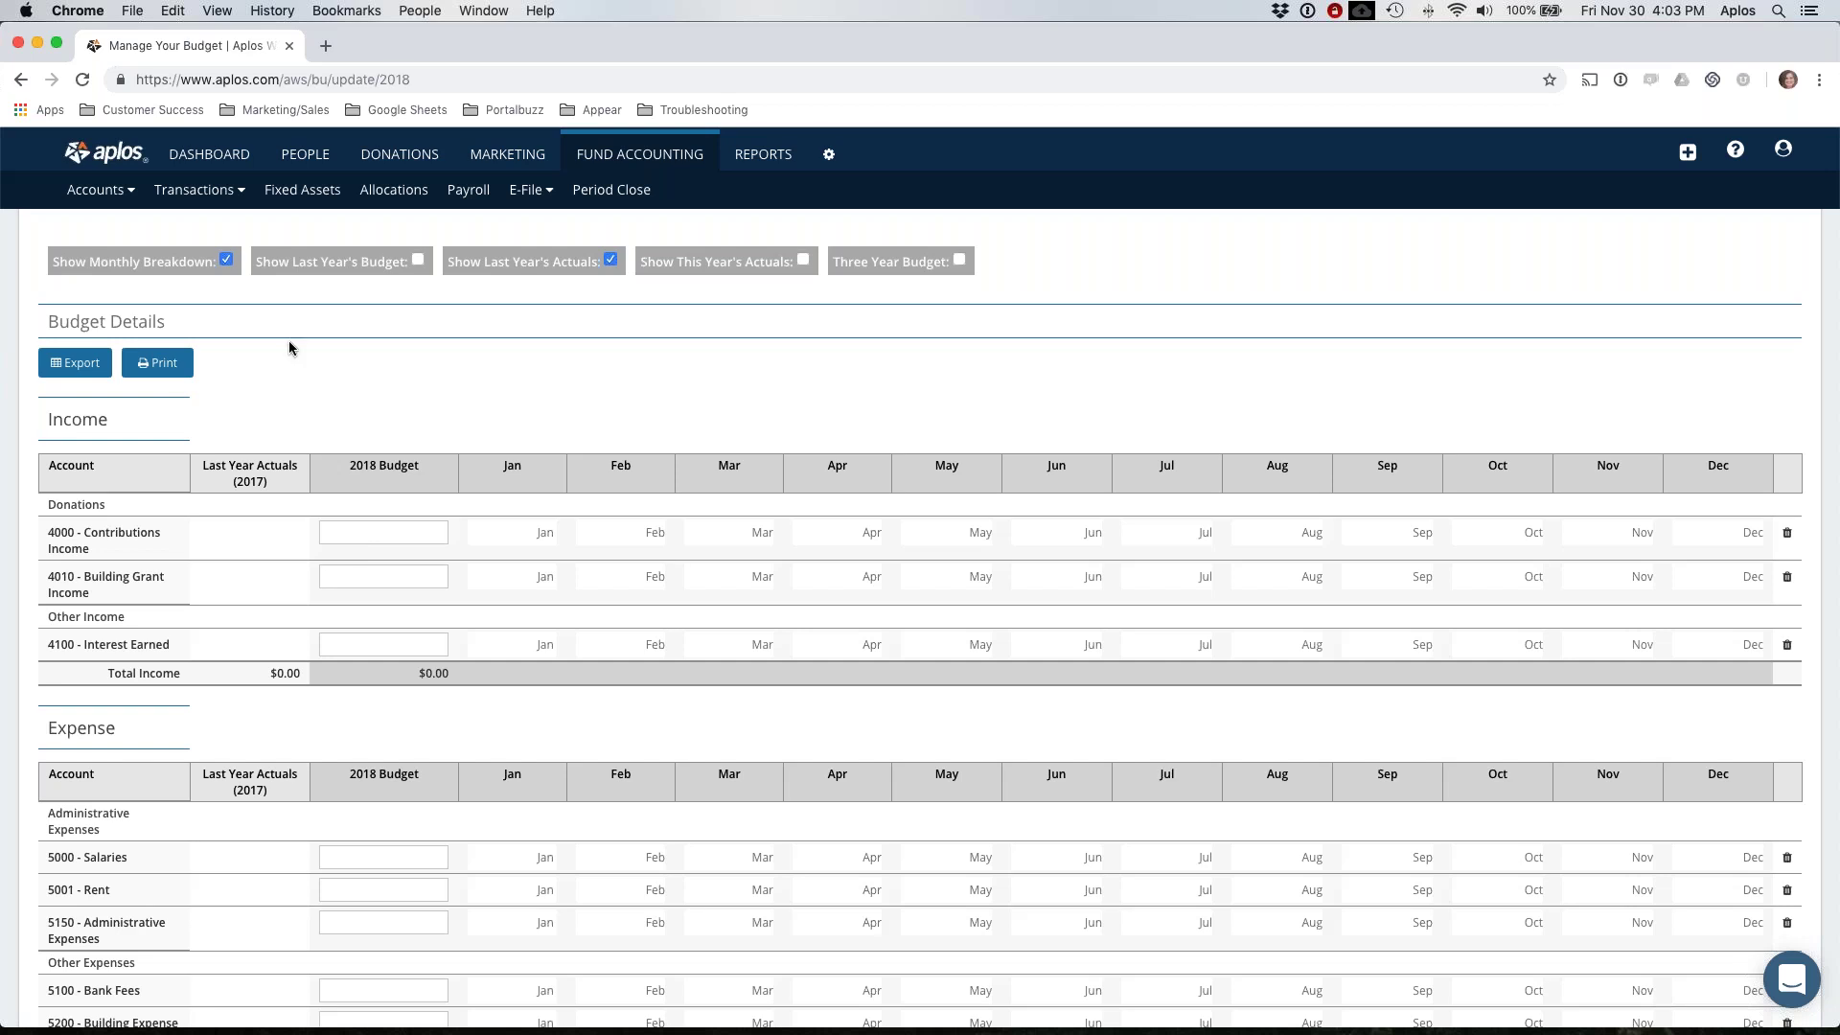
left_click(226, 259)
Step: Set the 2018 budget for account 4000 - Contributions Income to 5000
left_click(429, 514)
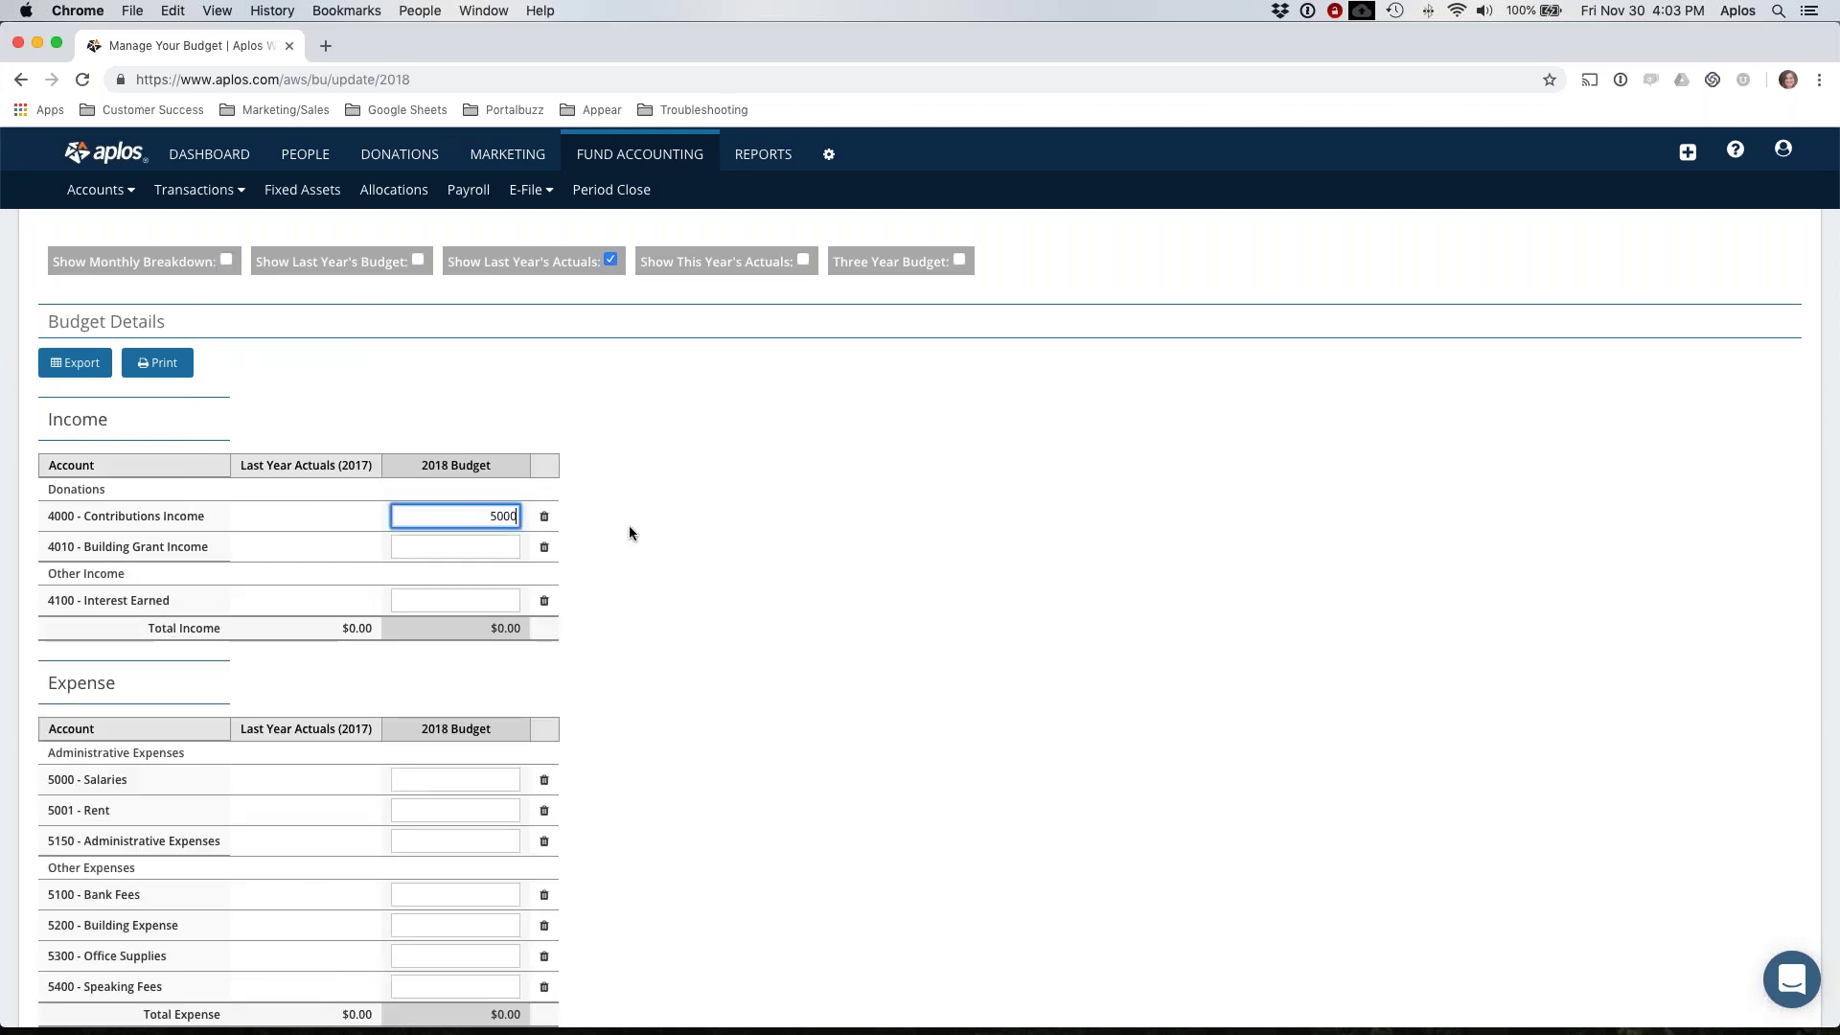
type("5000")
key("Tab")
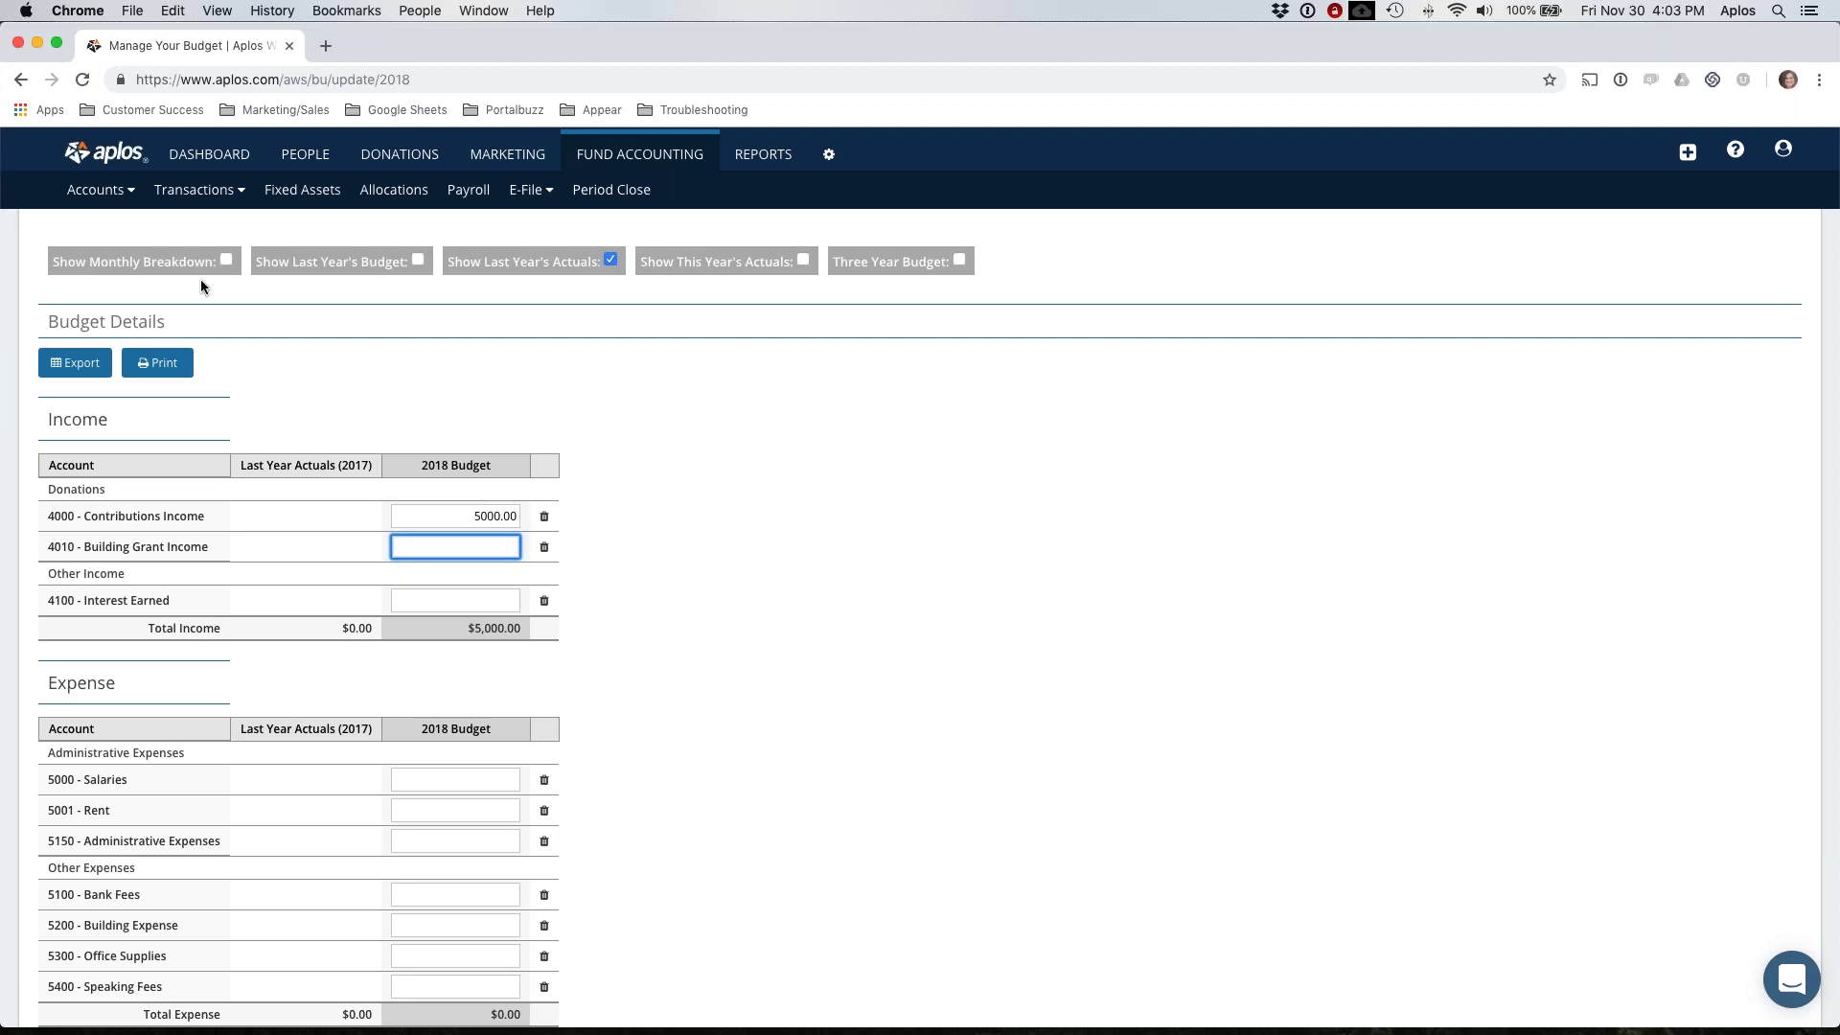
Step: Show the monthly breakdown to check how the Contributions Income budget is spread over the year, and hide it again
left_click(226, 261)
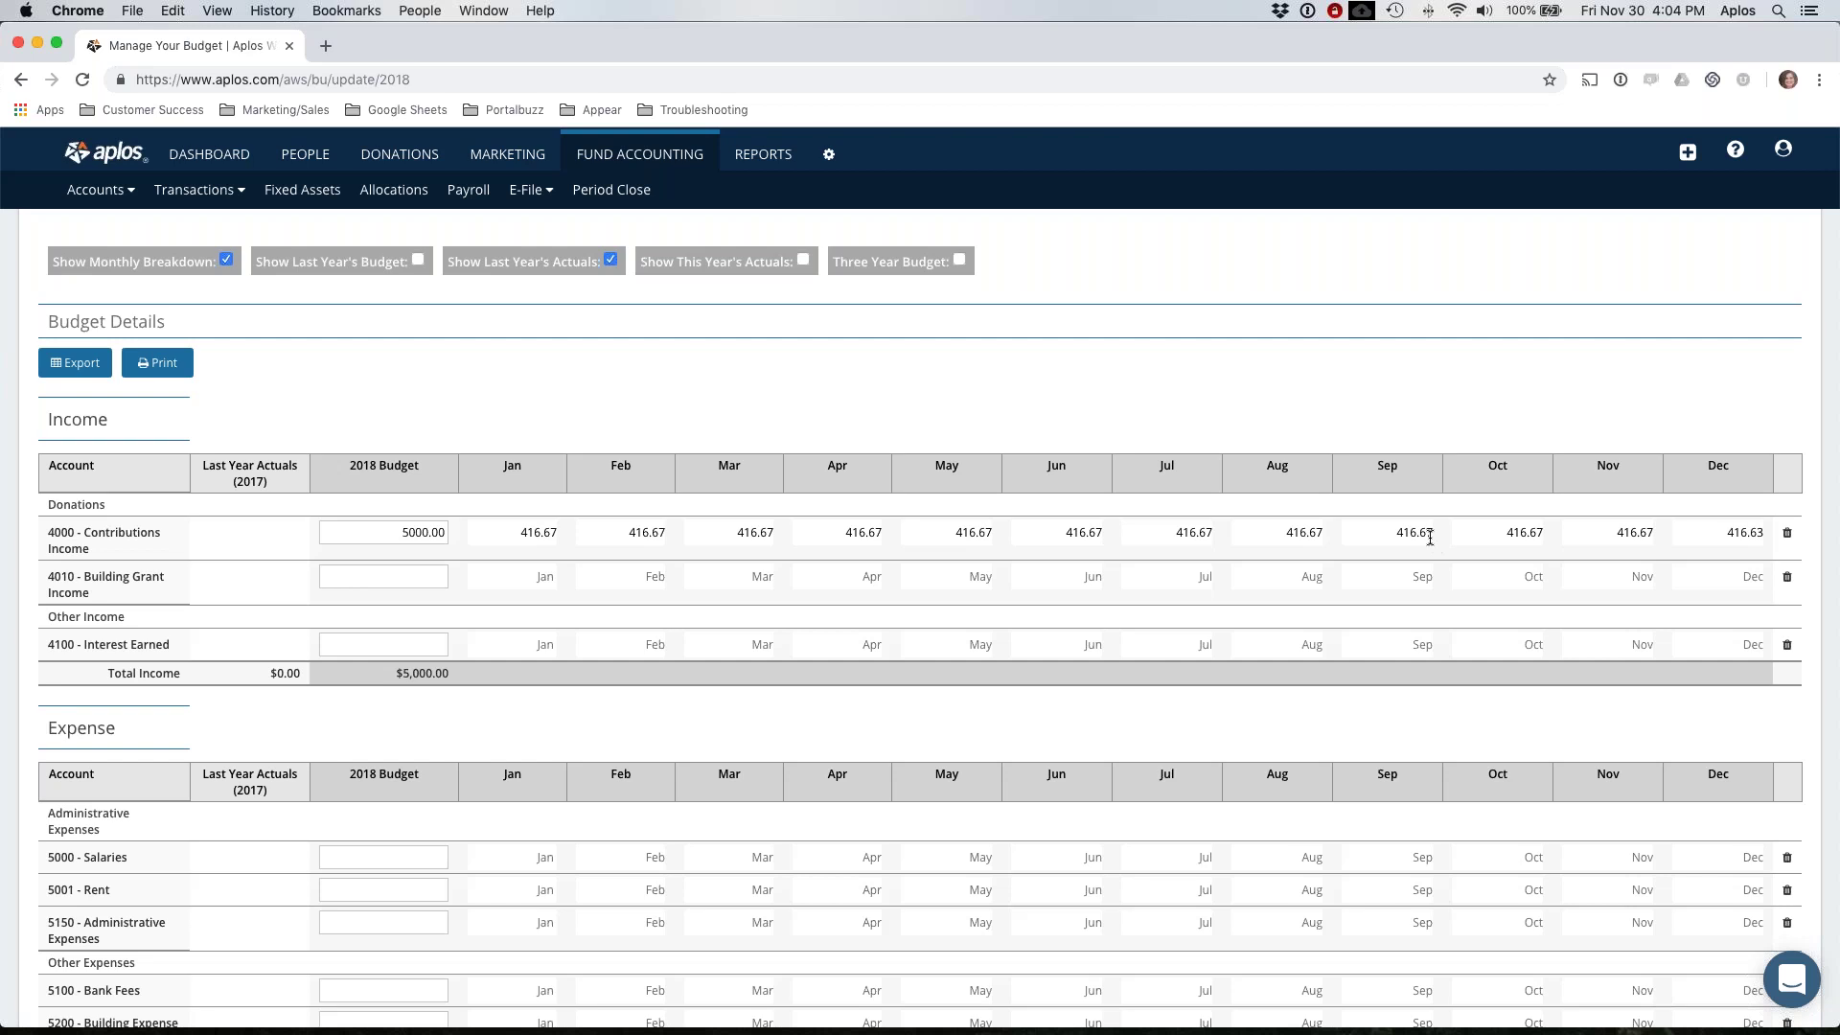
scroll(470, 470, "up", 1)
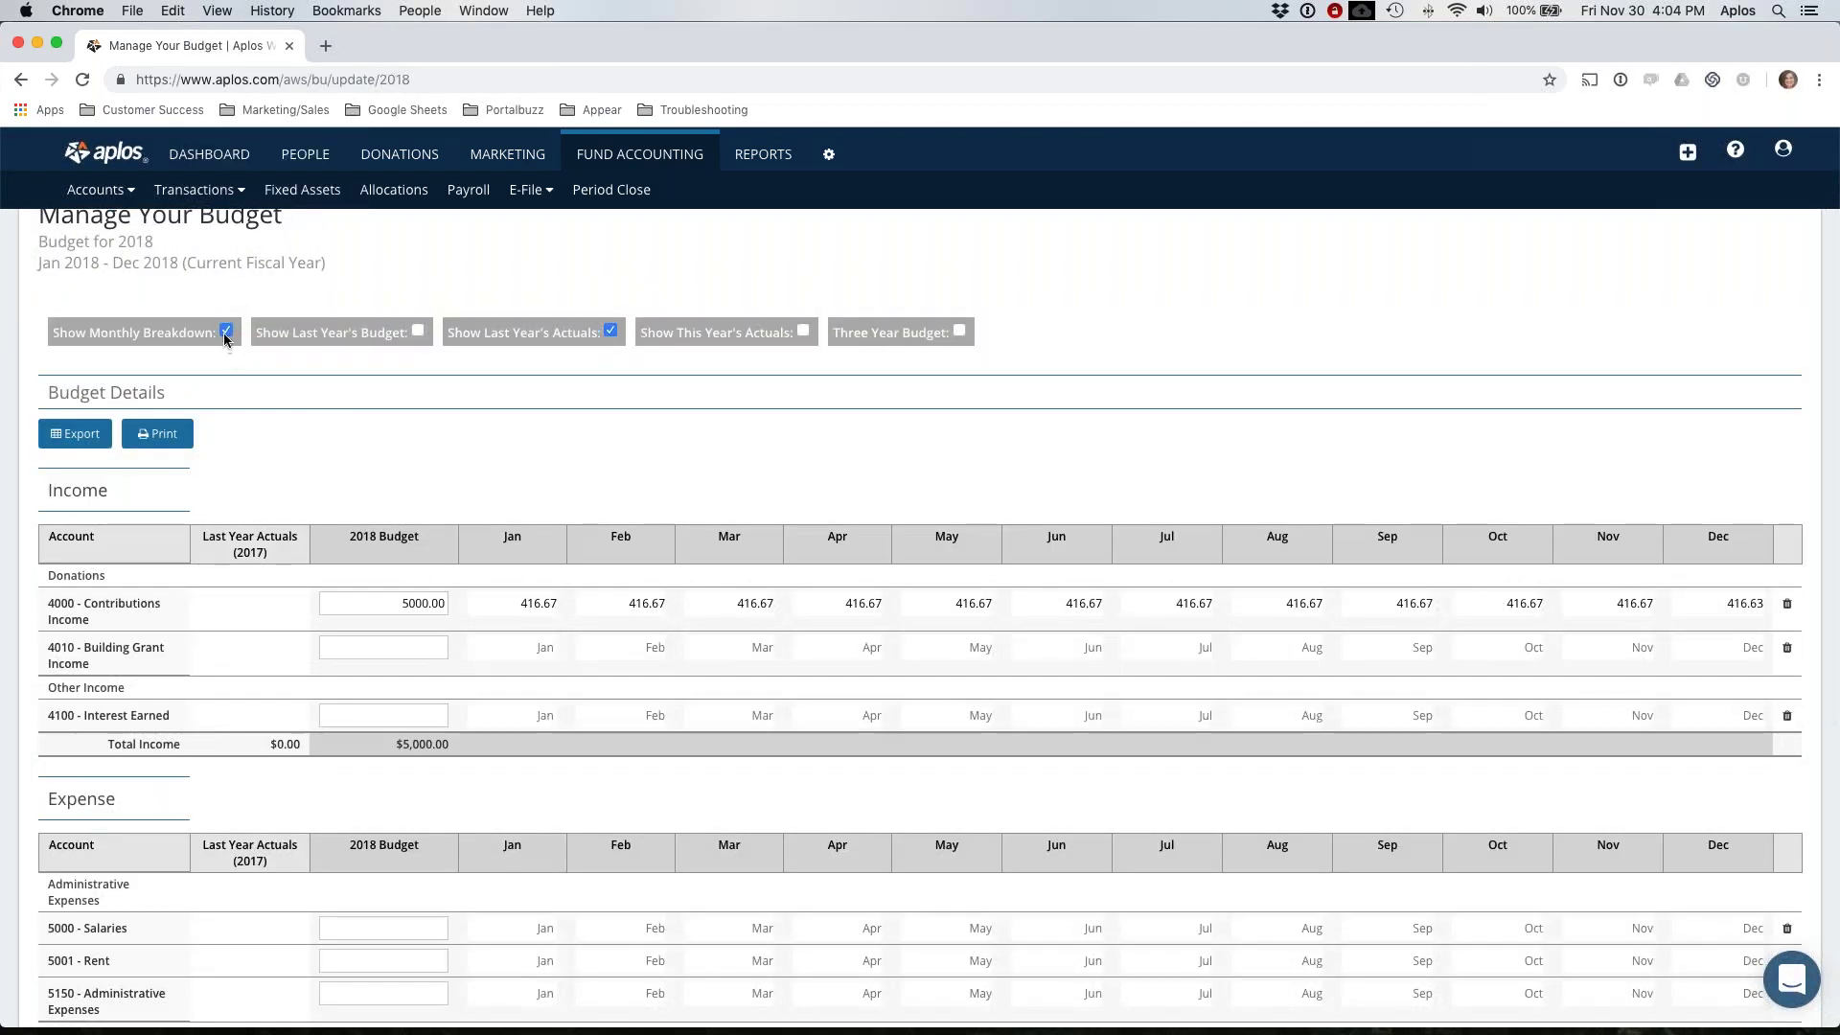
left_click(226, 330)
scroll(502, 561, "down", 1)
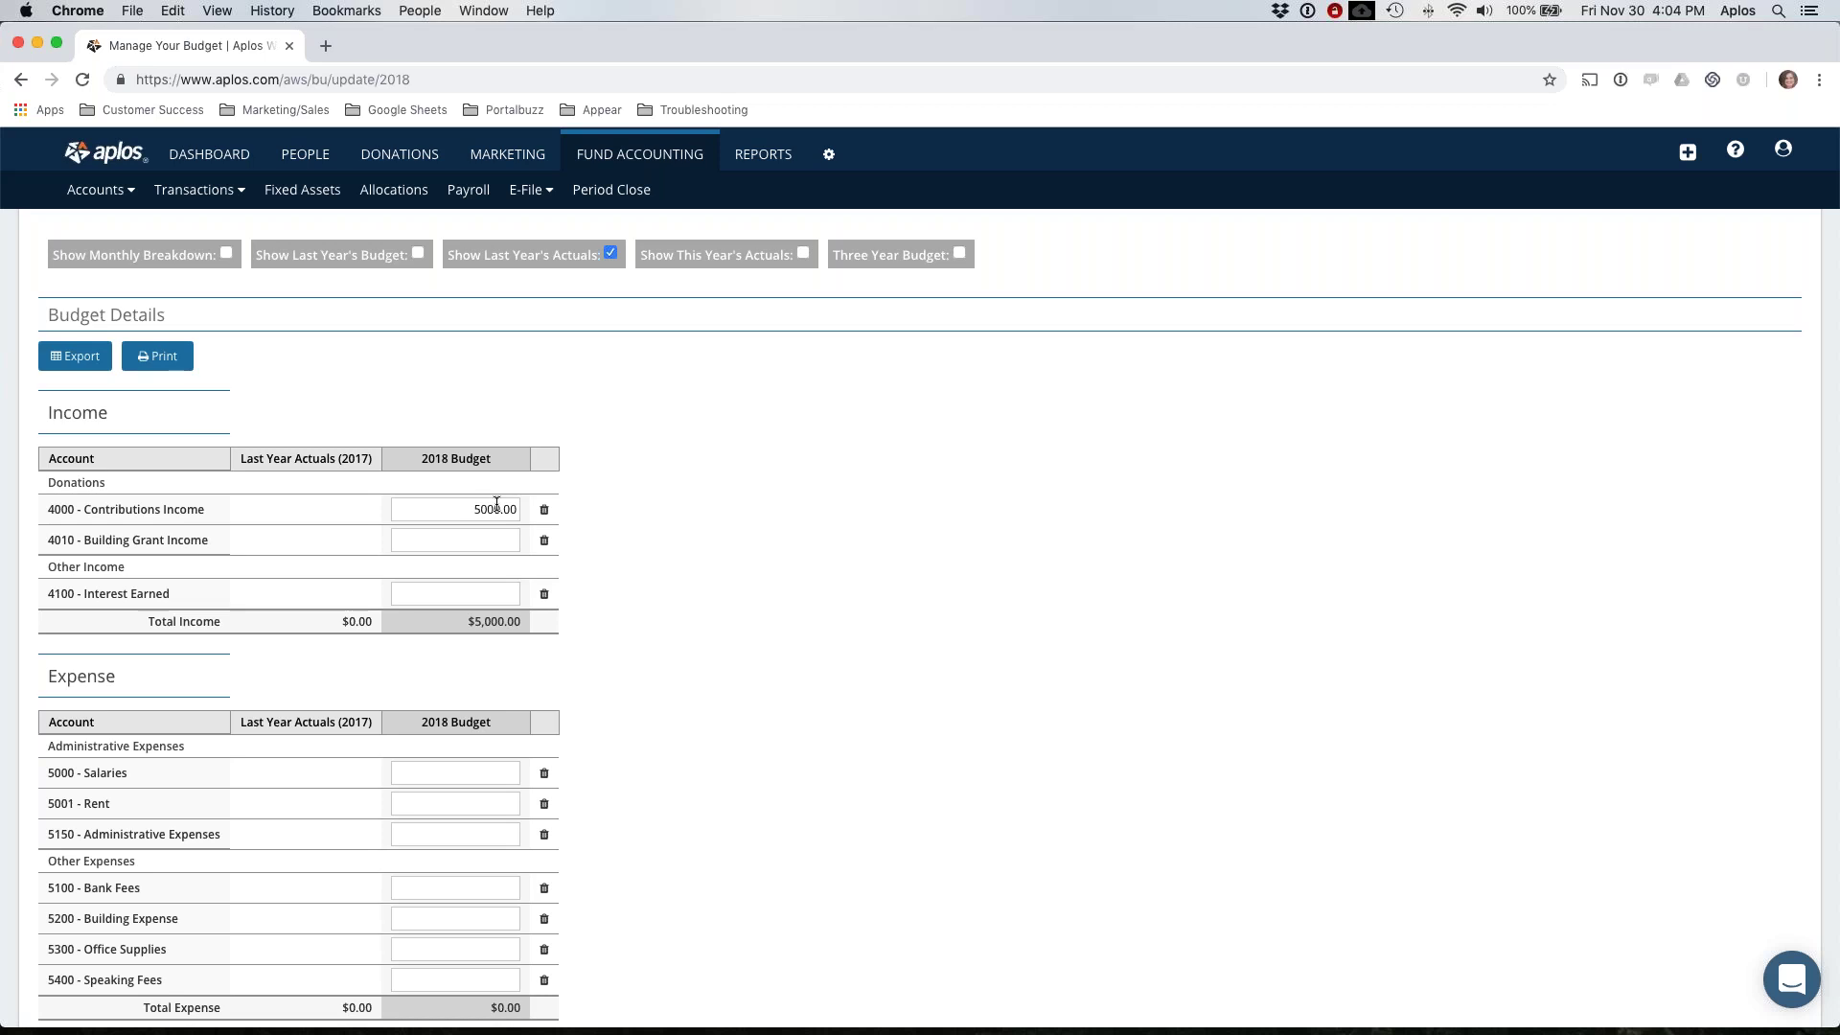
scroll(746, 537, "up", 3)
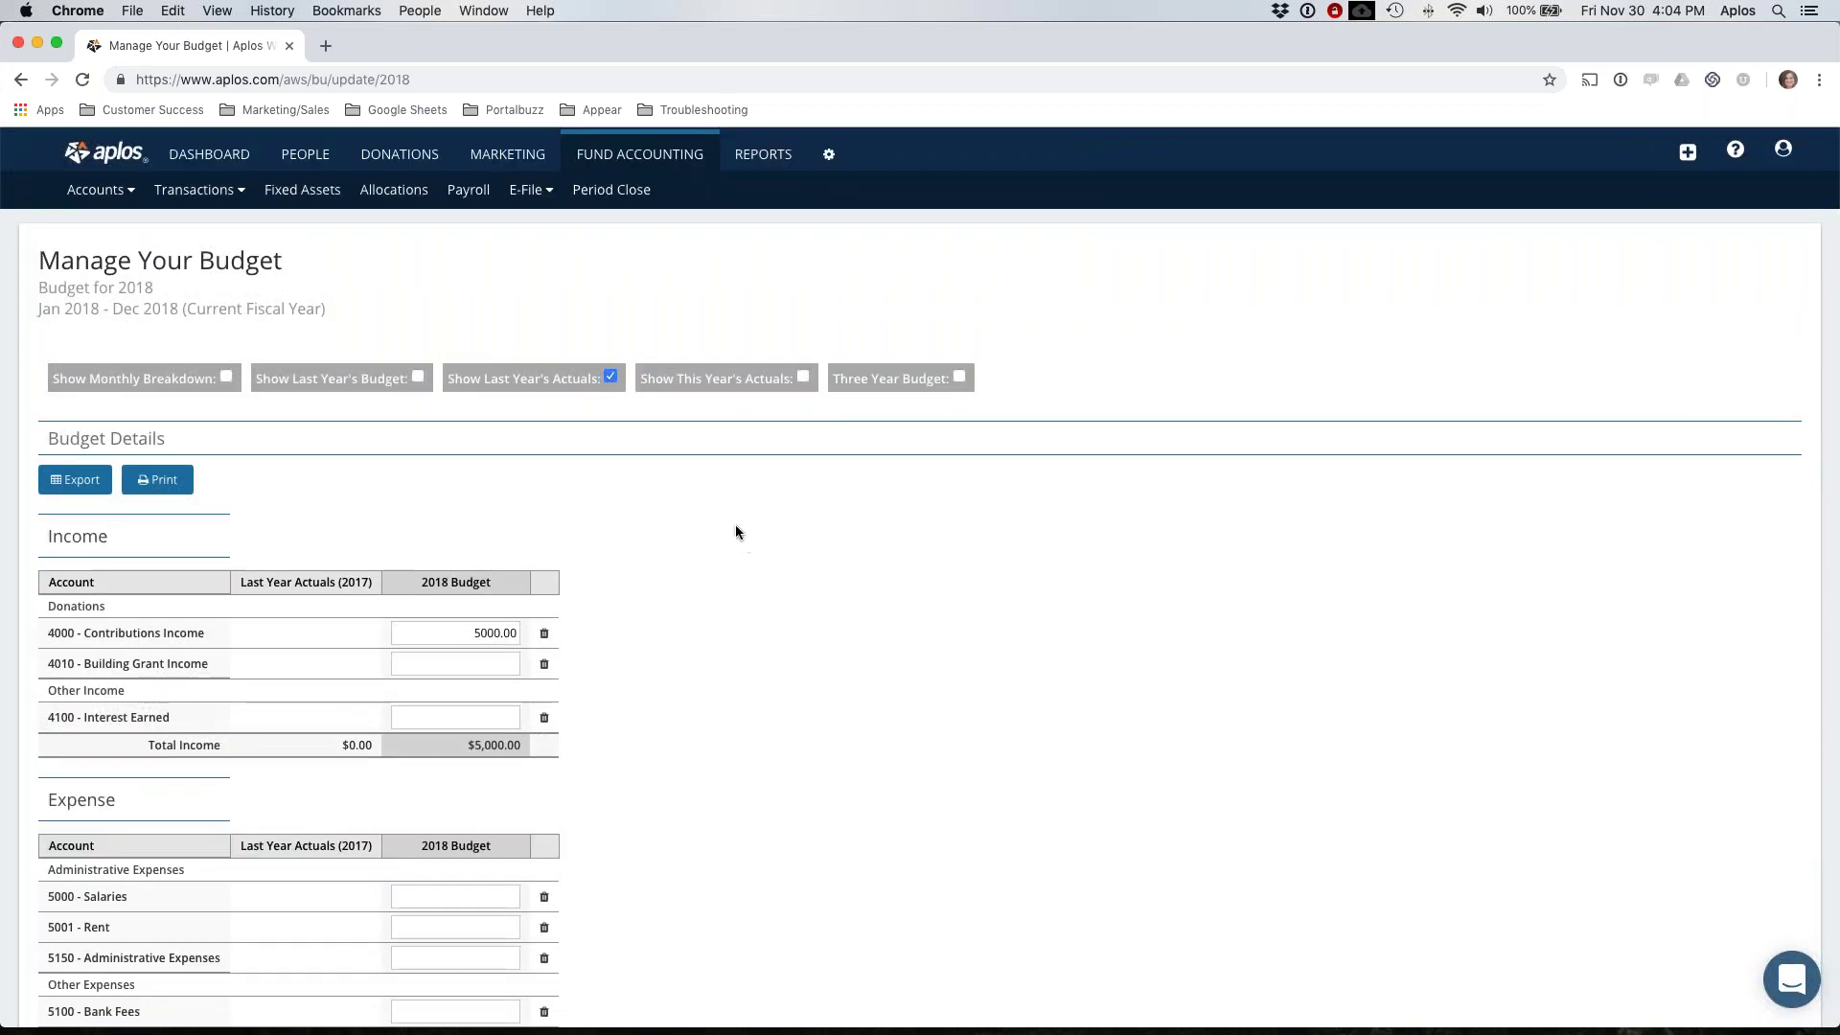
Step: Go to the online donation forms and open the General form in the template builder
mouse_move(396, 153)
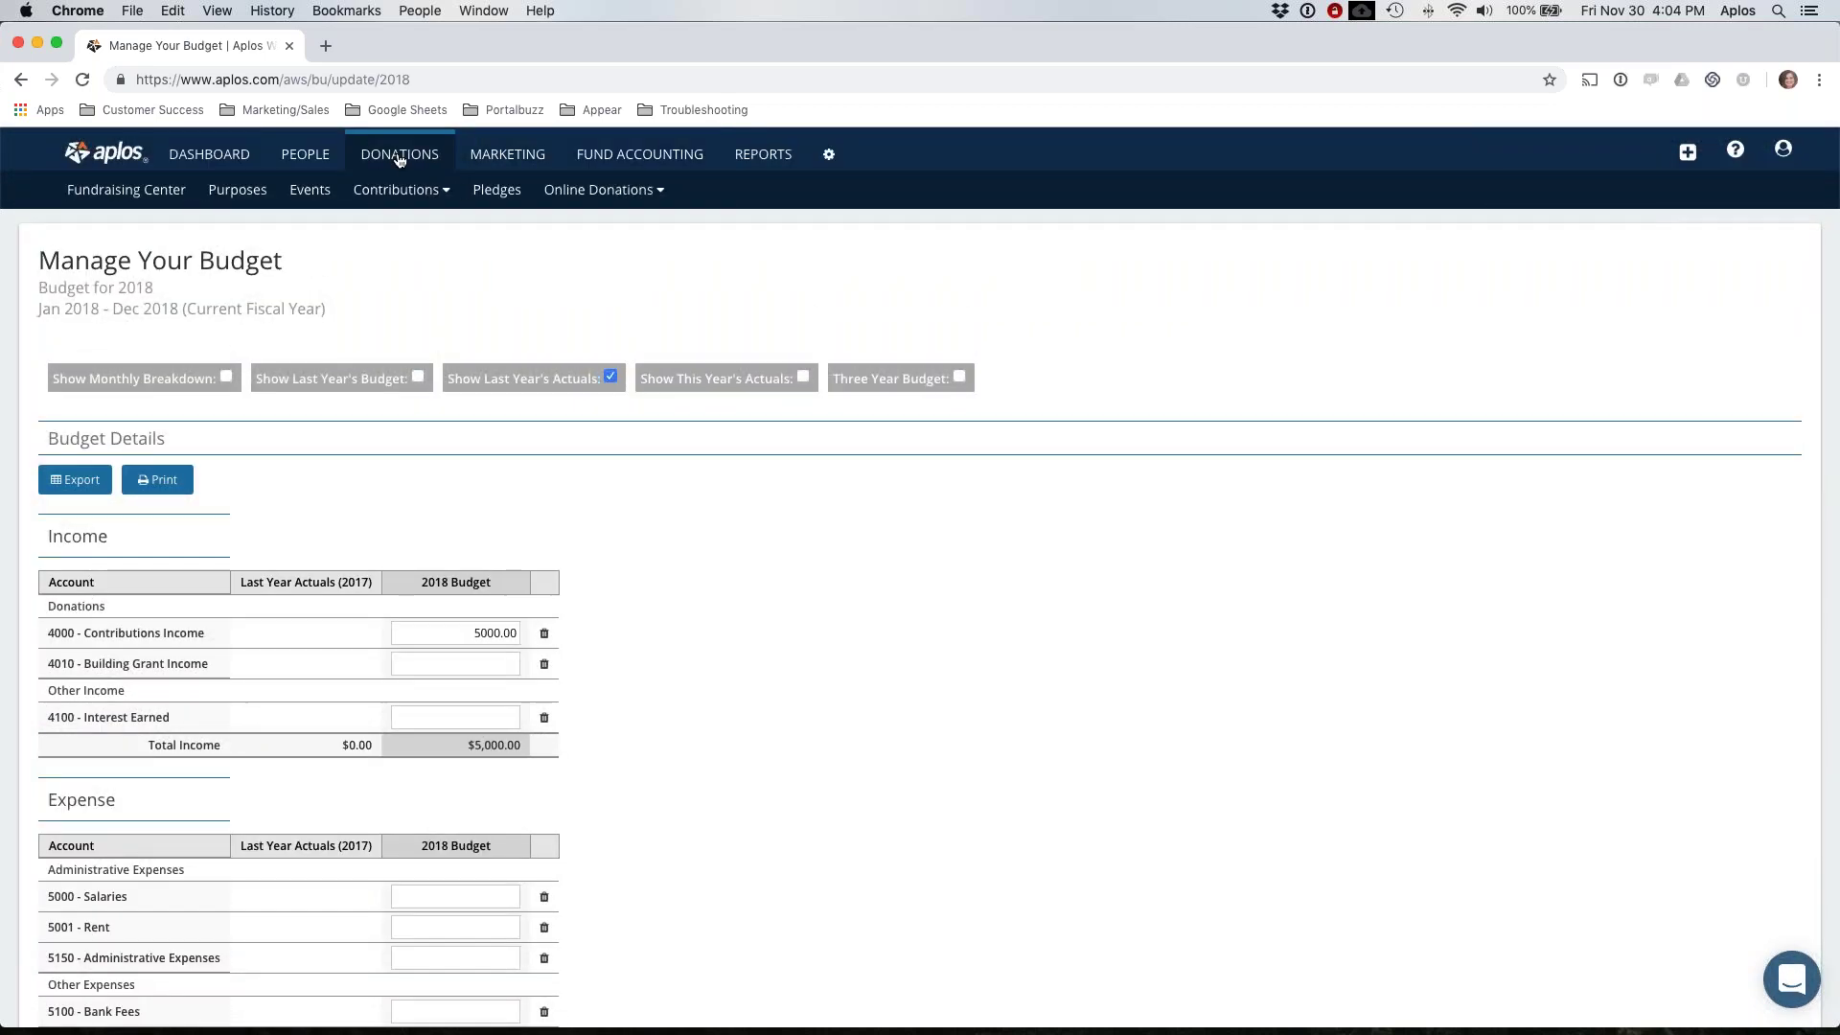
mouse_move(589, 192)
left_click(598, 223)
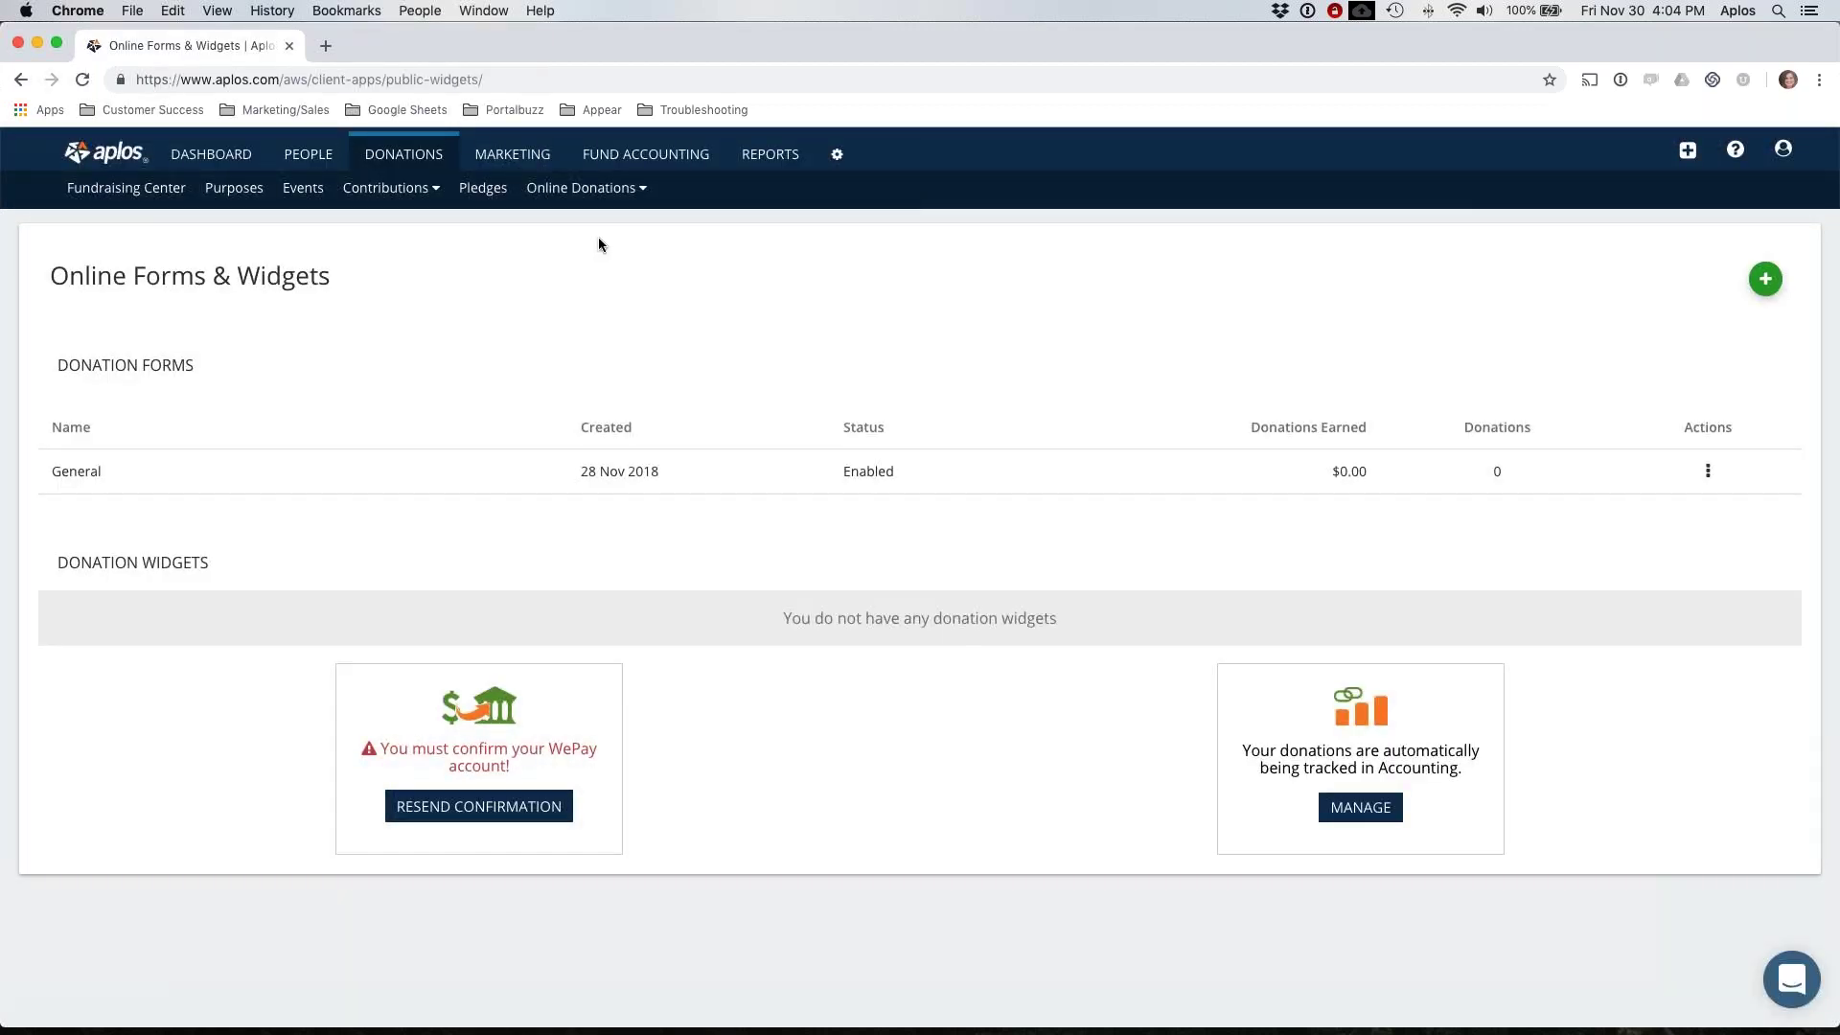
left_click(368, 480)
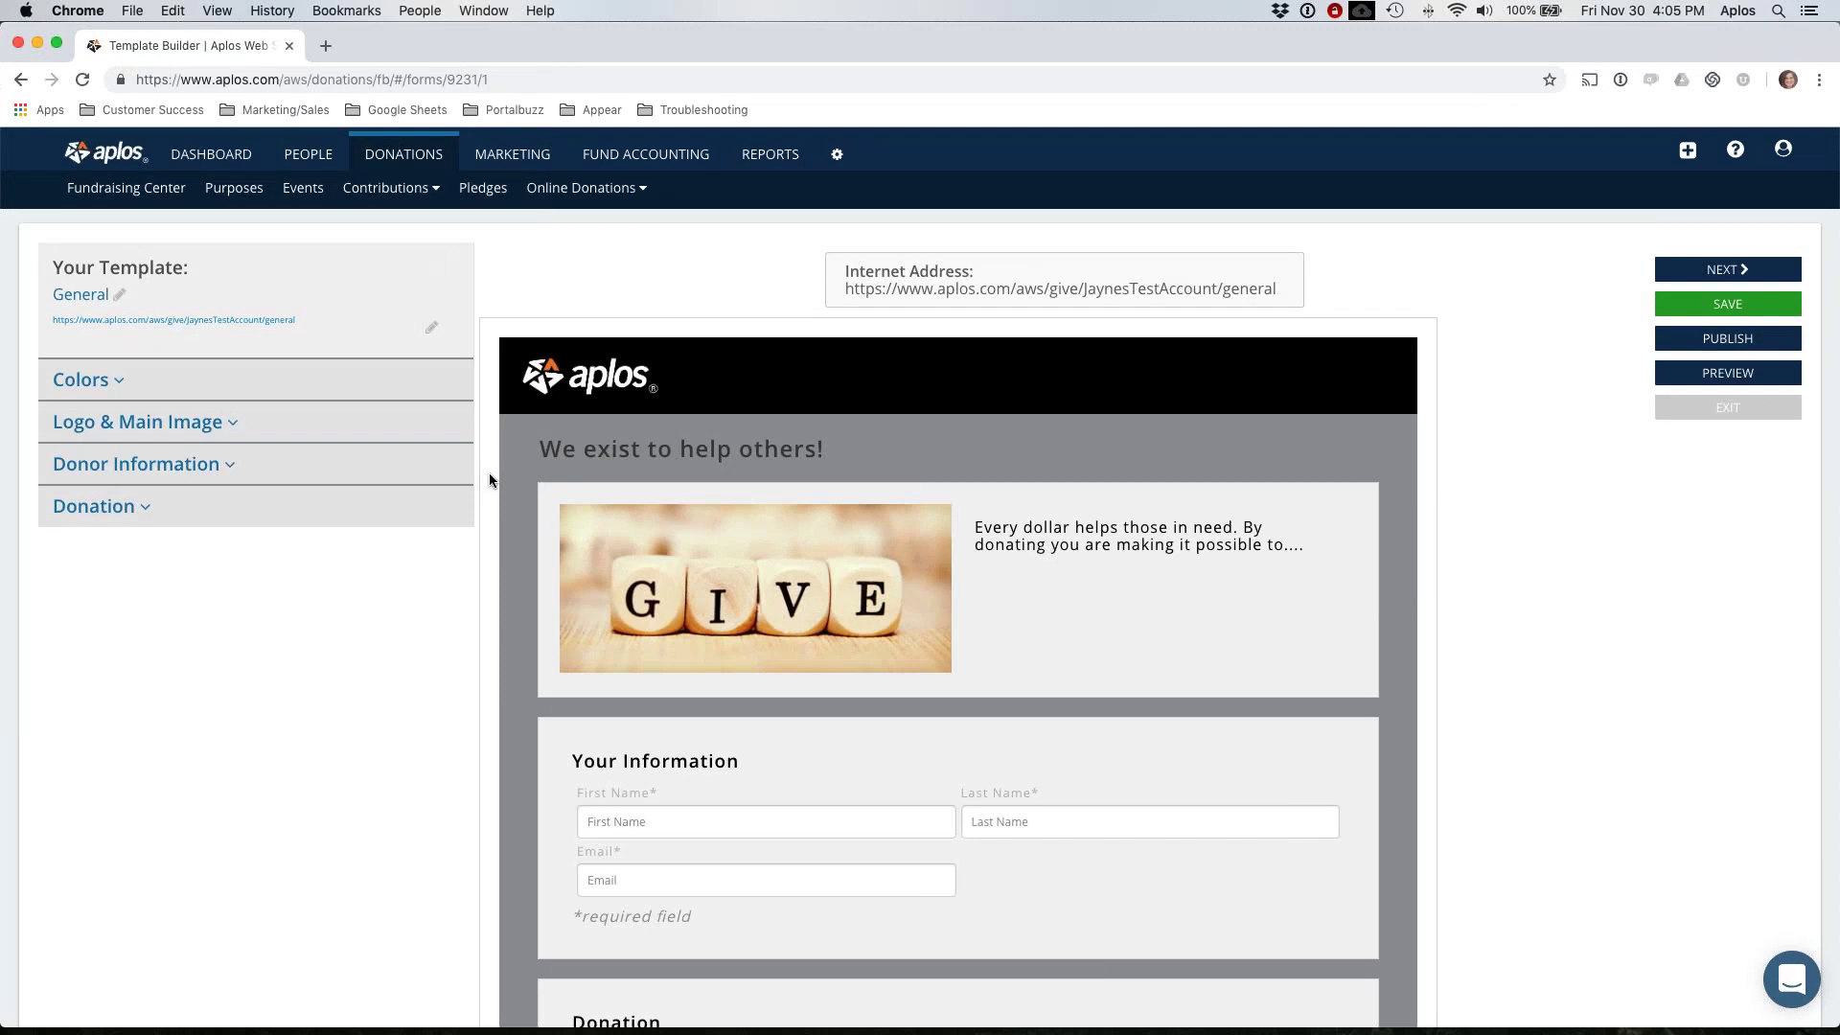
Step: Examine the General form's donor information fields, donation amounts, one-time and recurring choices, purpose and transaction fee option
scroll(489, 474, "down", 1)
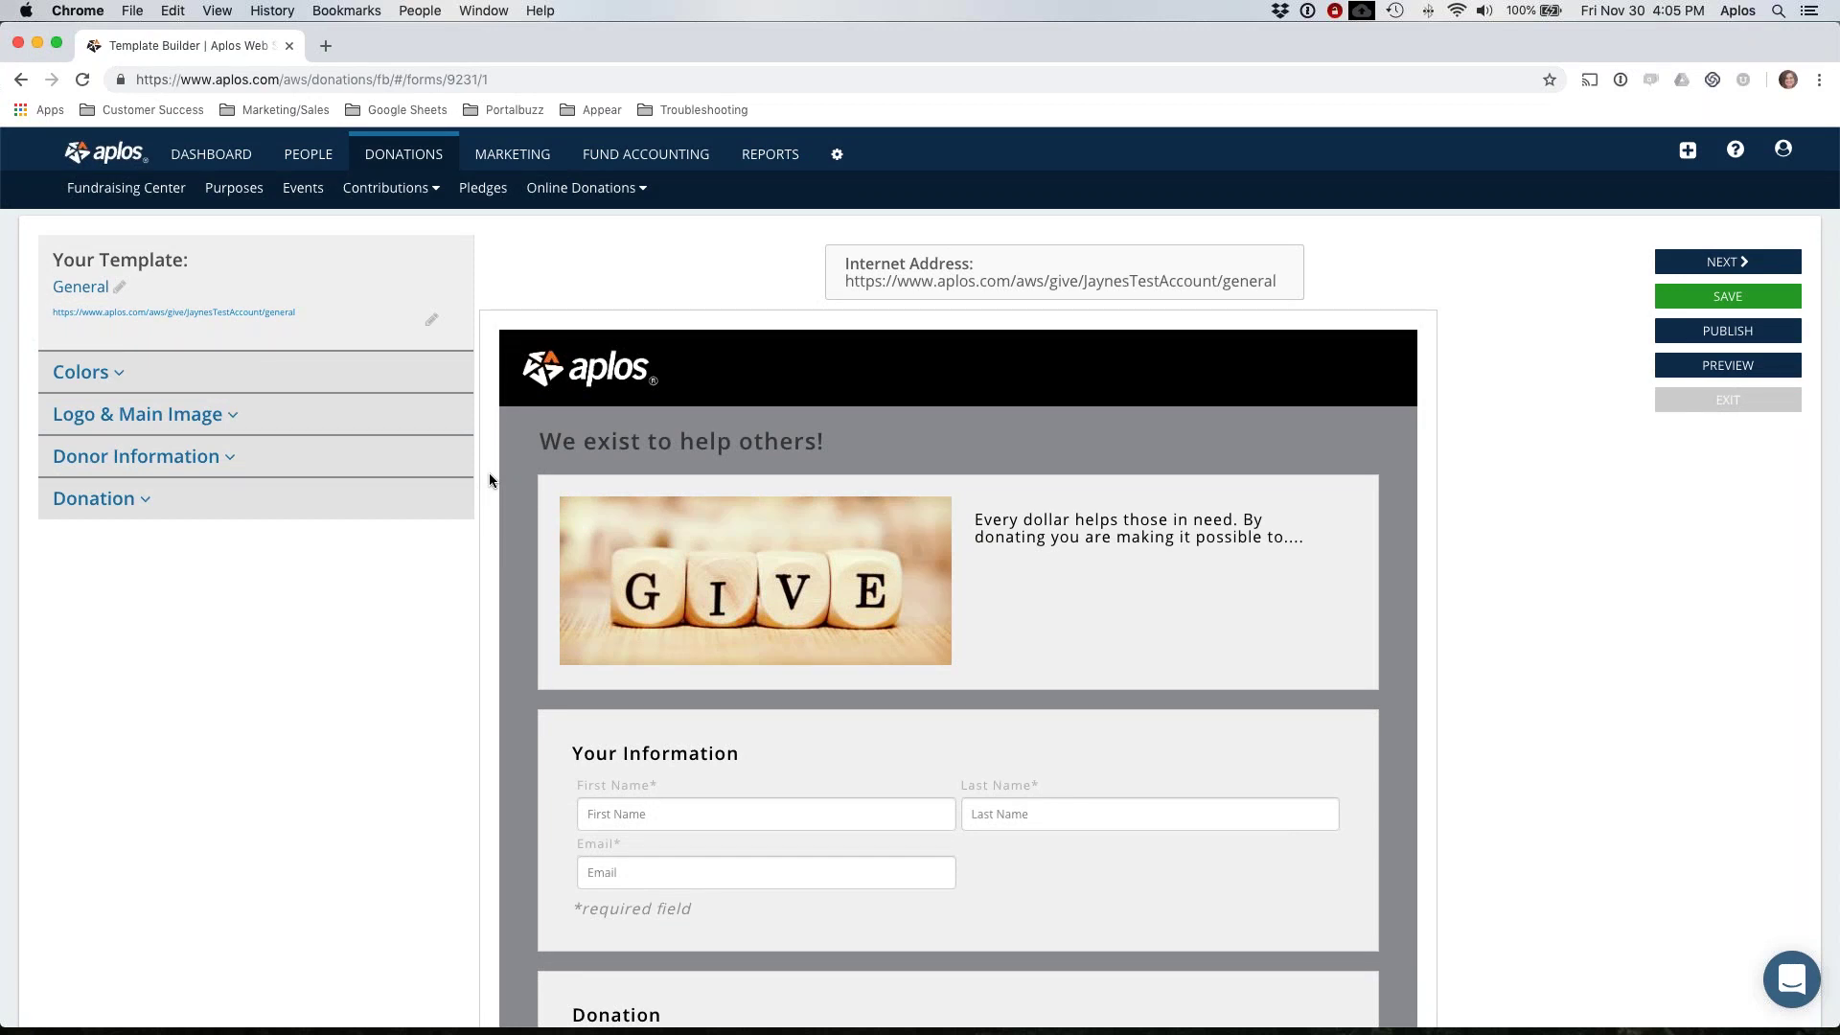
scroll(488, 474, "down", 1)
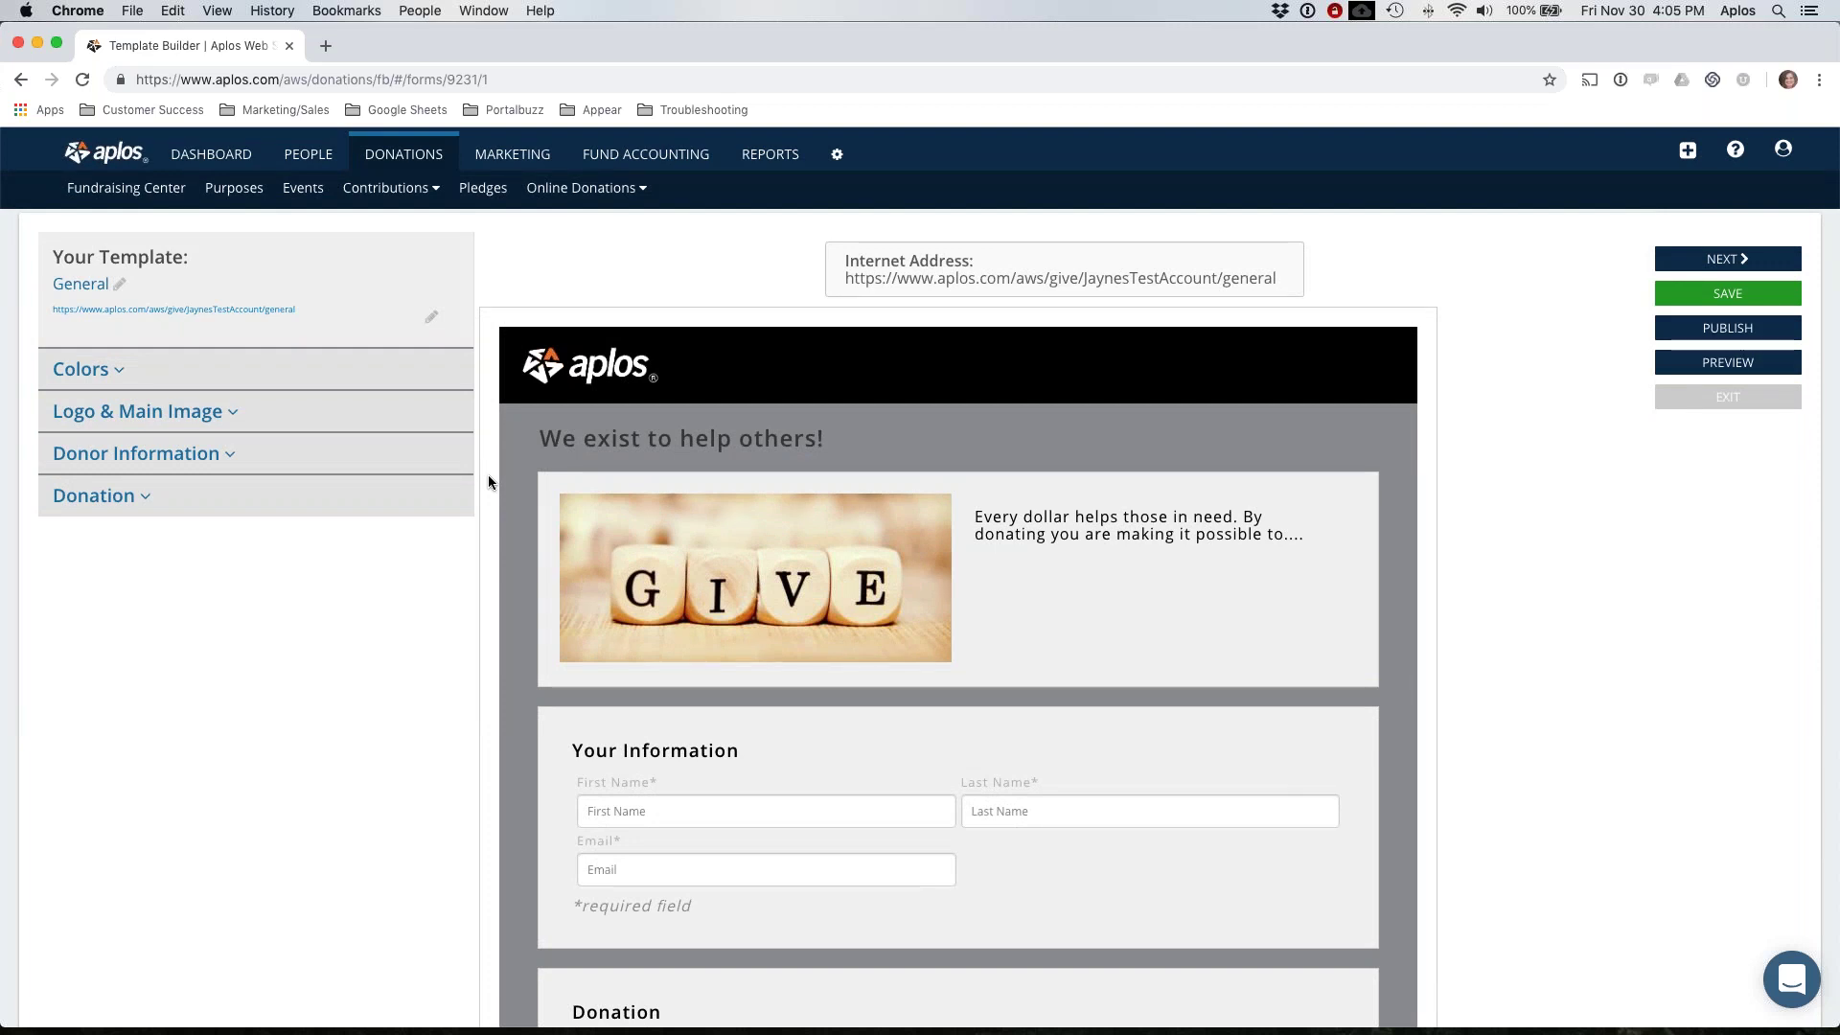
scroll(574, 498, "down", 1)
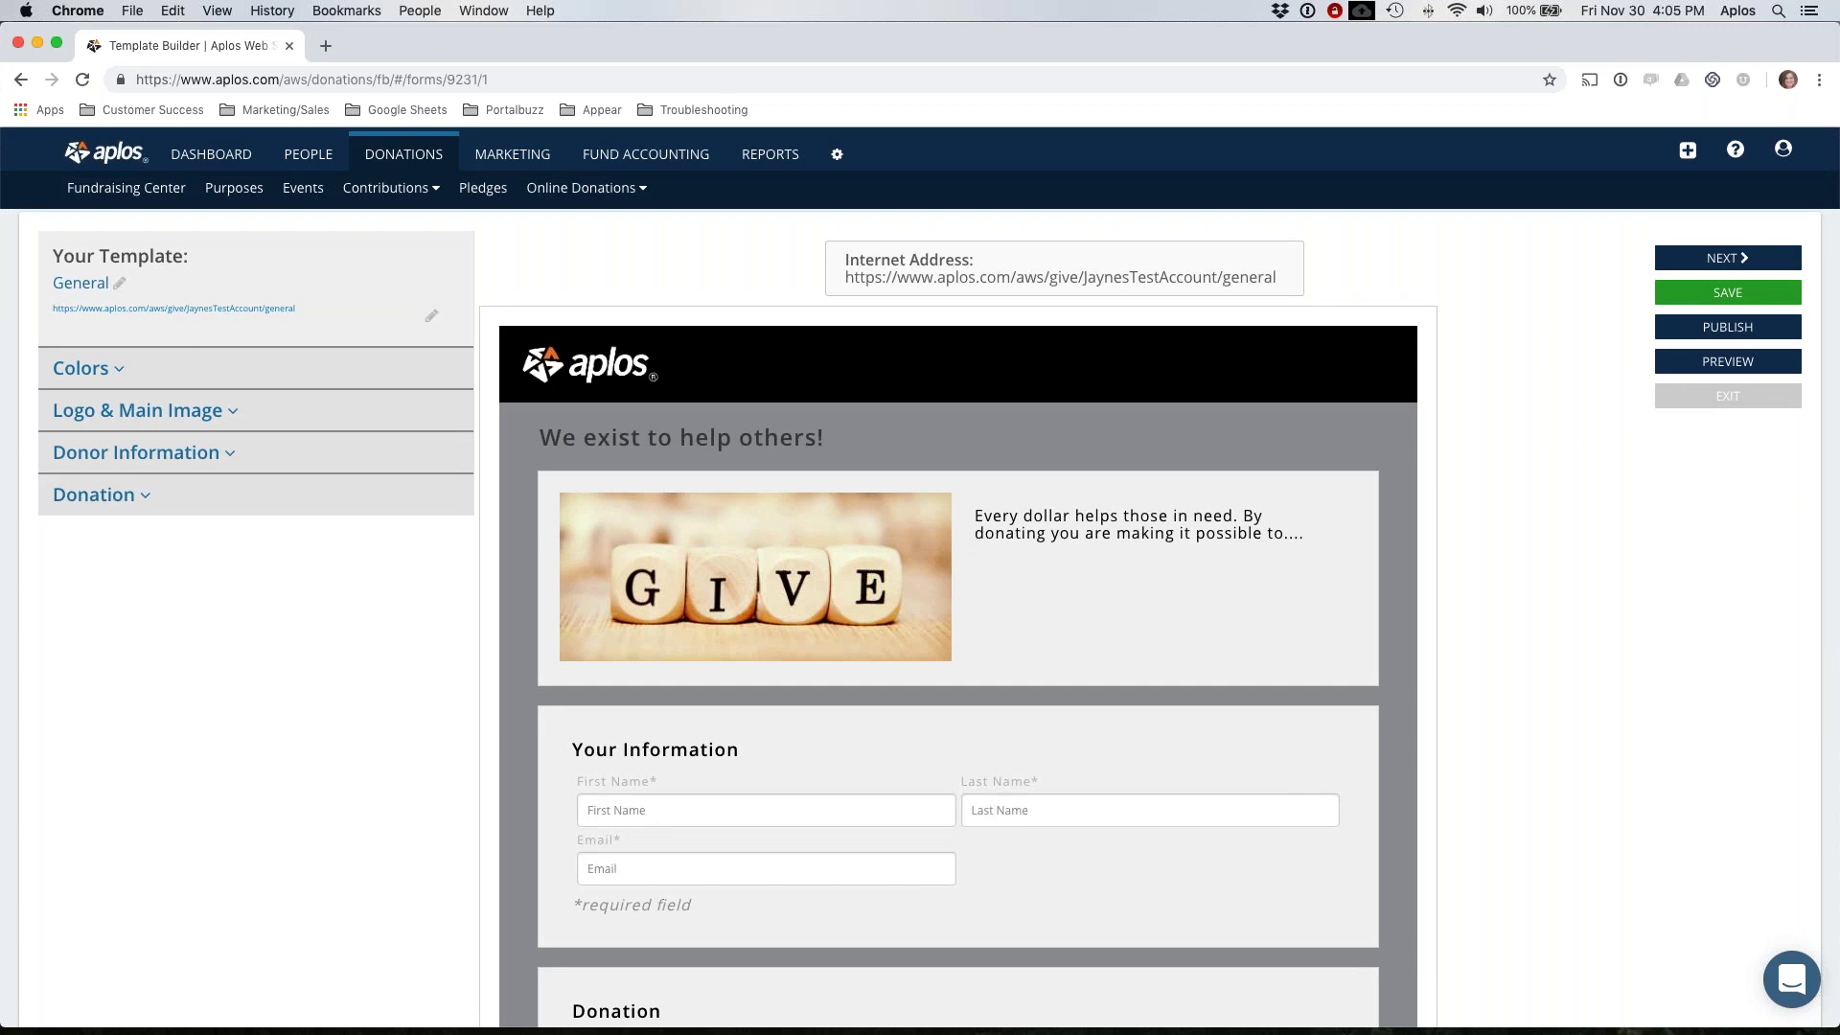
scroll(1487, 517, "down", 3)
scroll(1486, 517, "down", 2)
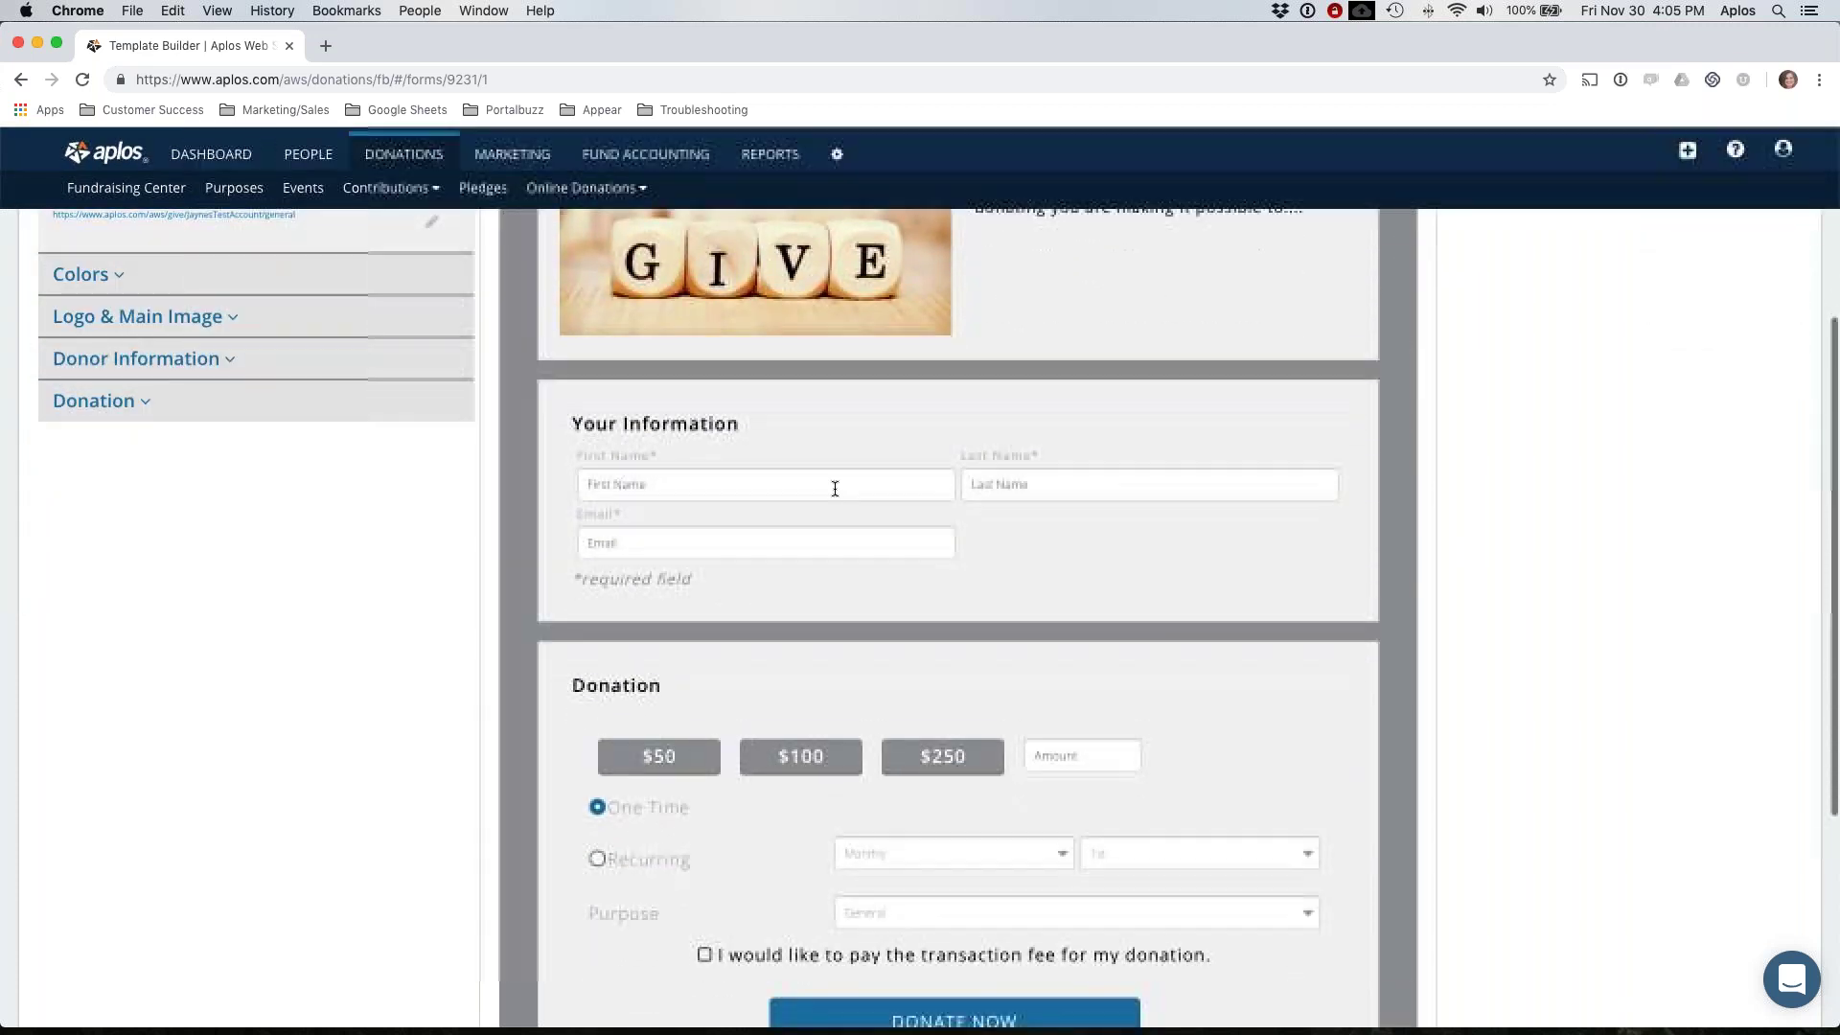
scroll(999, 470, "down", 1)
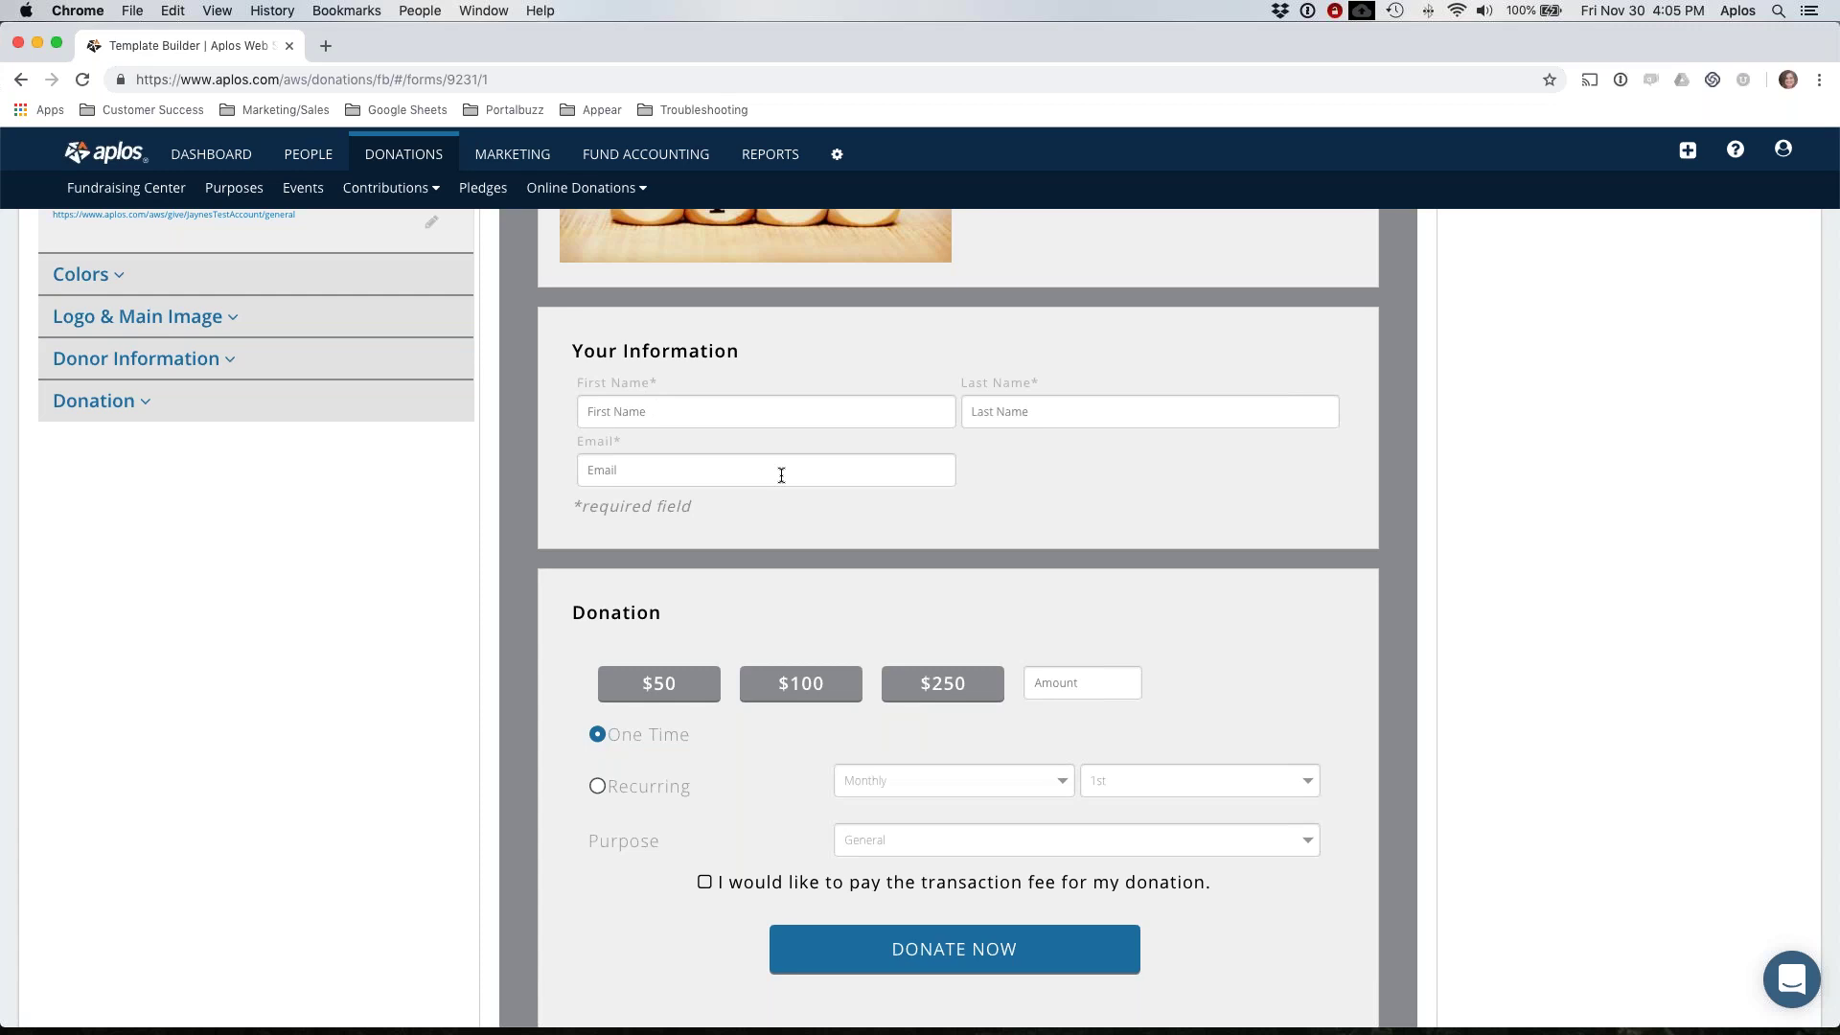
scroll(781, 476, "down", 1)
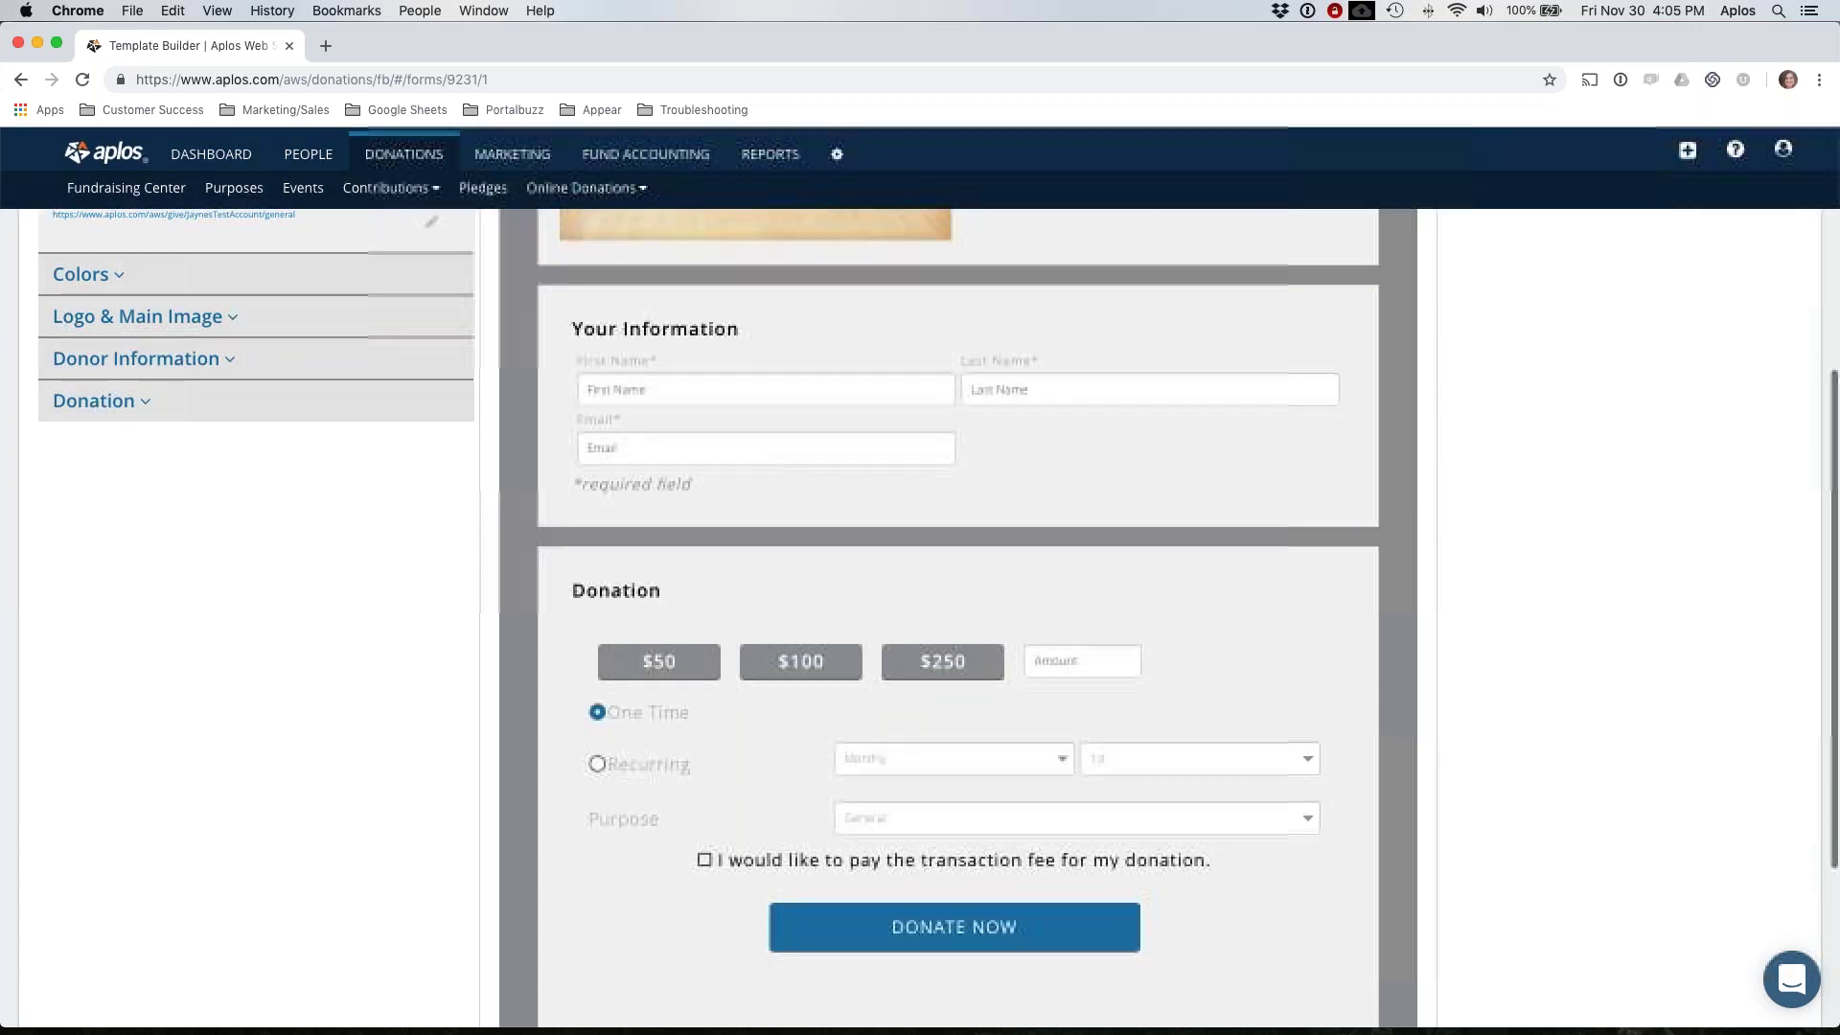
scroll(548, 473, "down", 1)
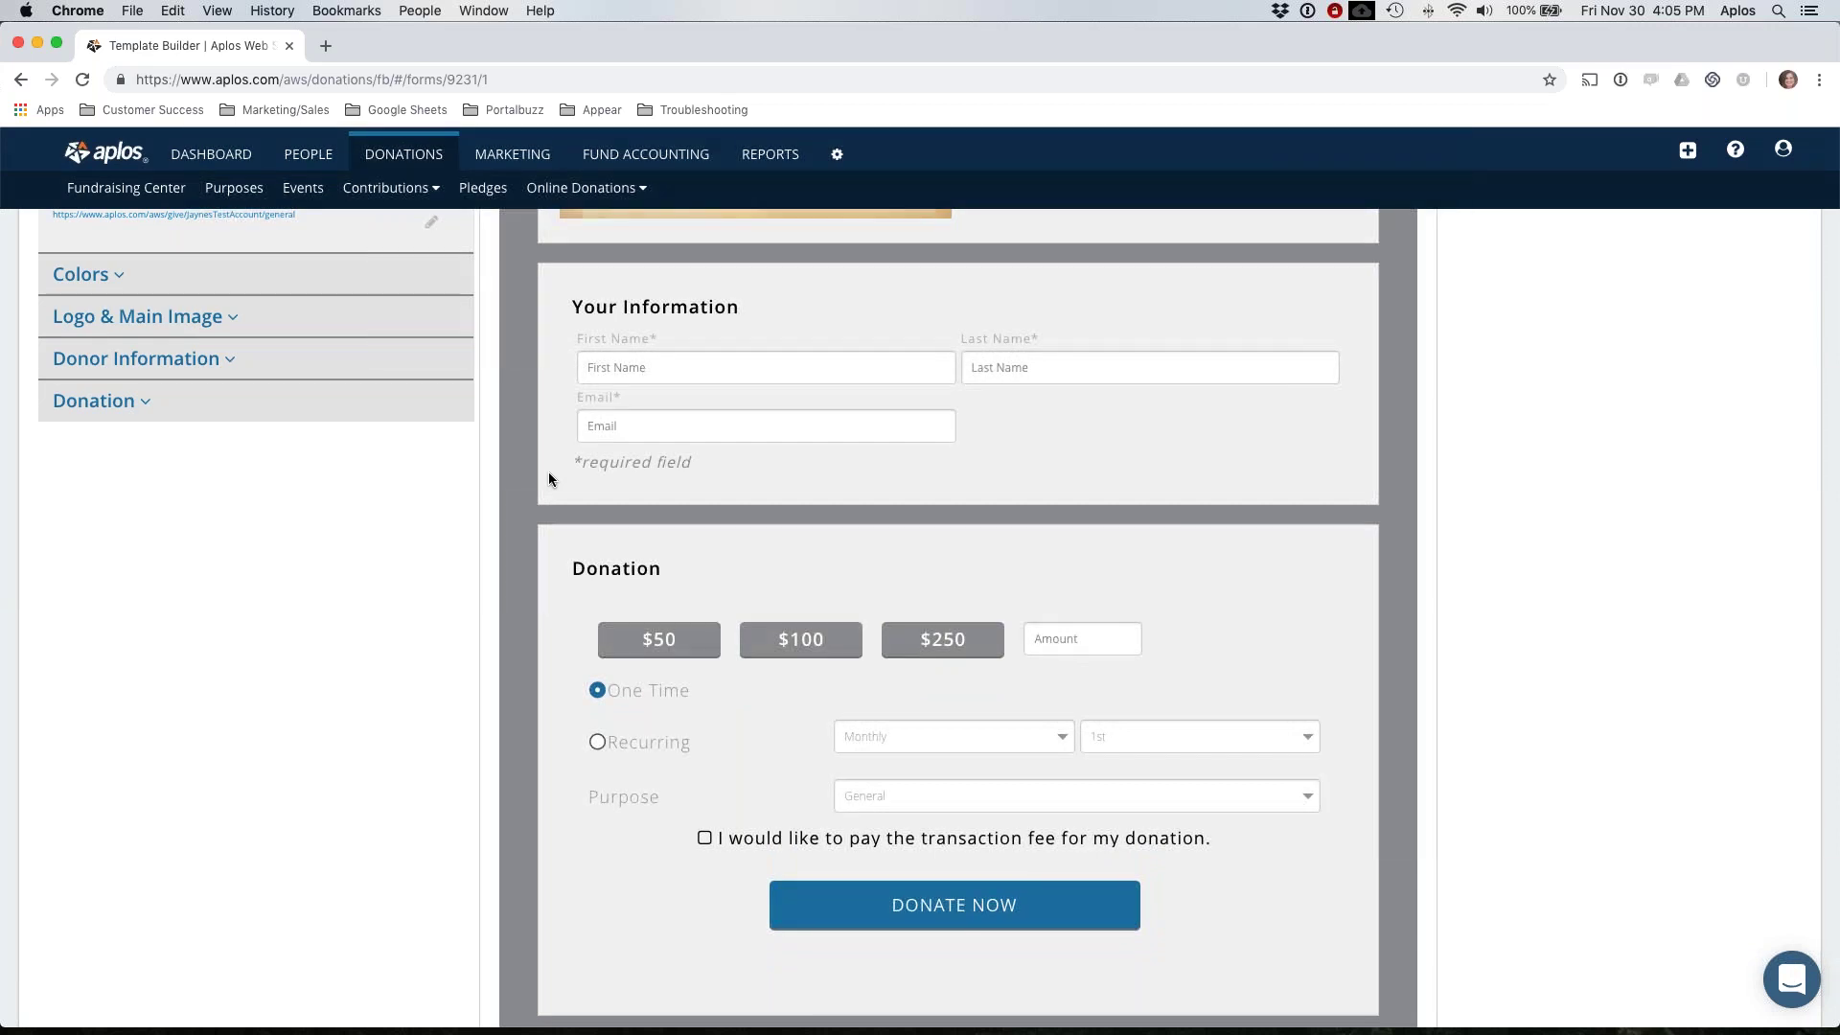
scroll(548, 471, "down", 5)
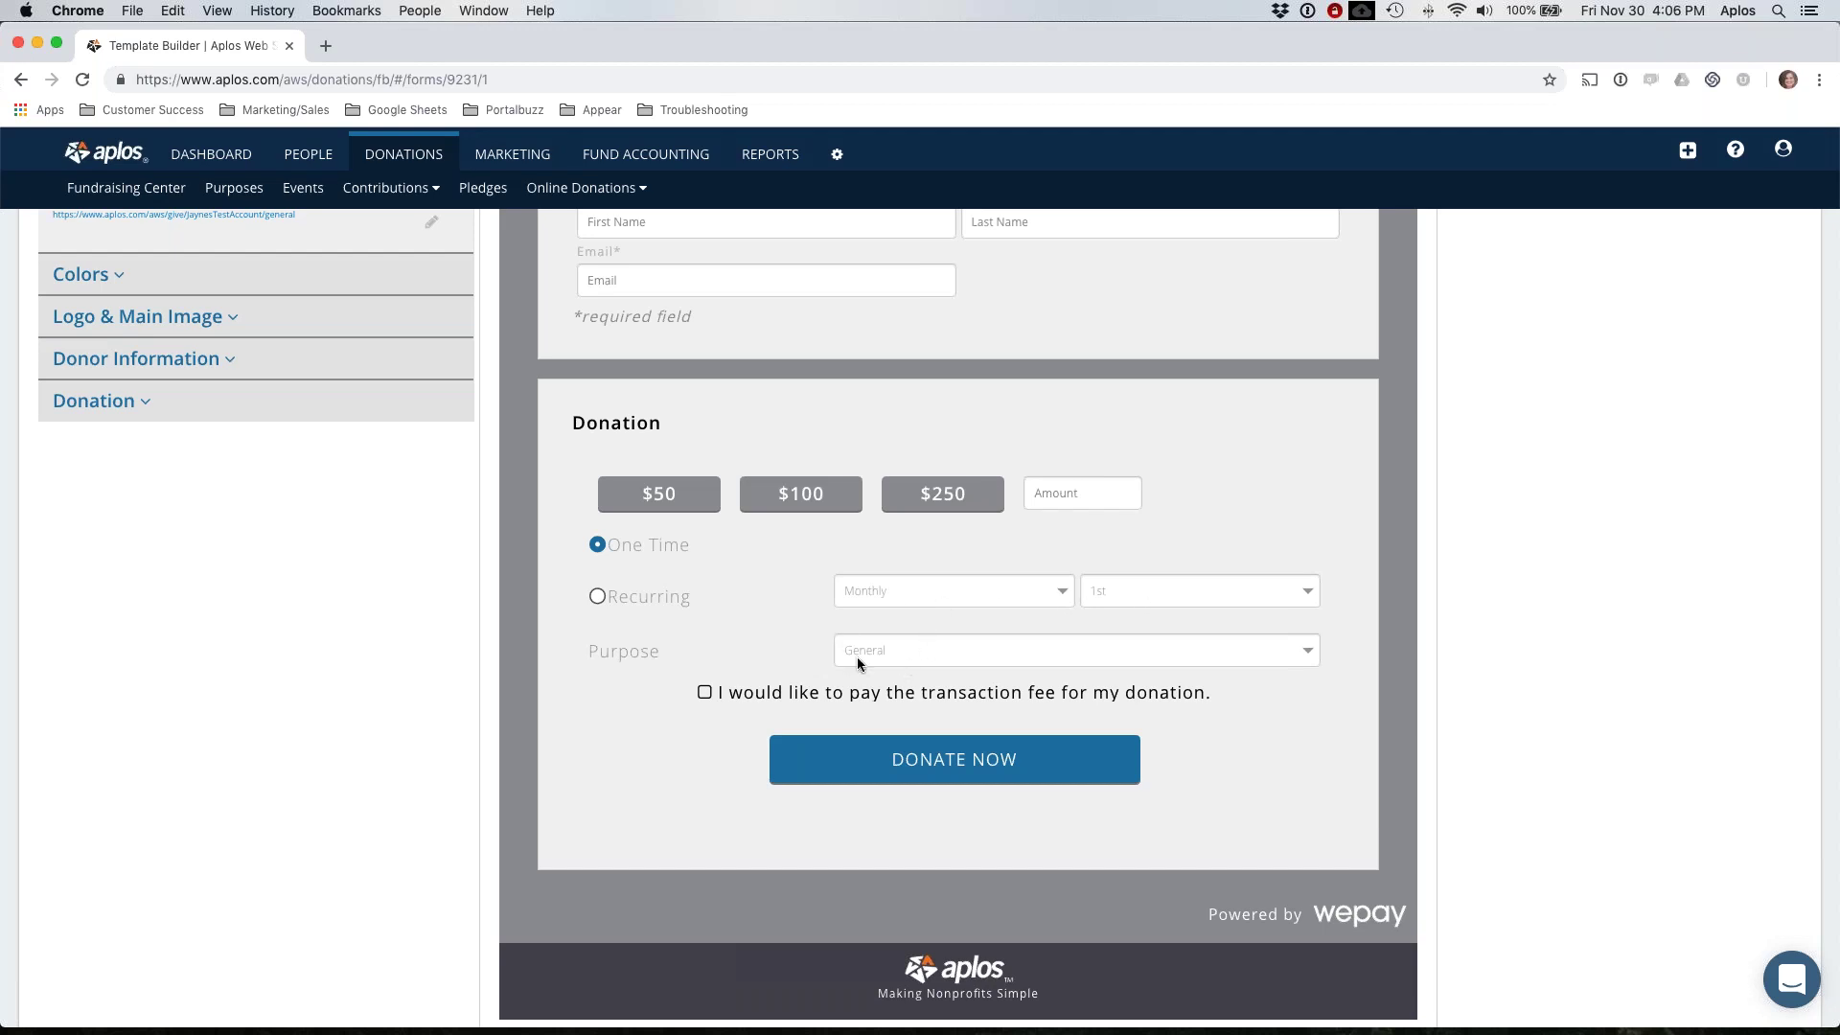
scroll(857, 657, "up", 6)
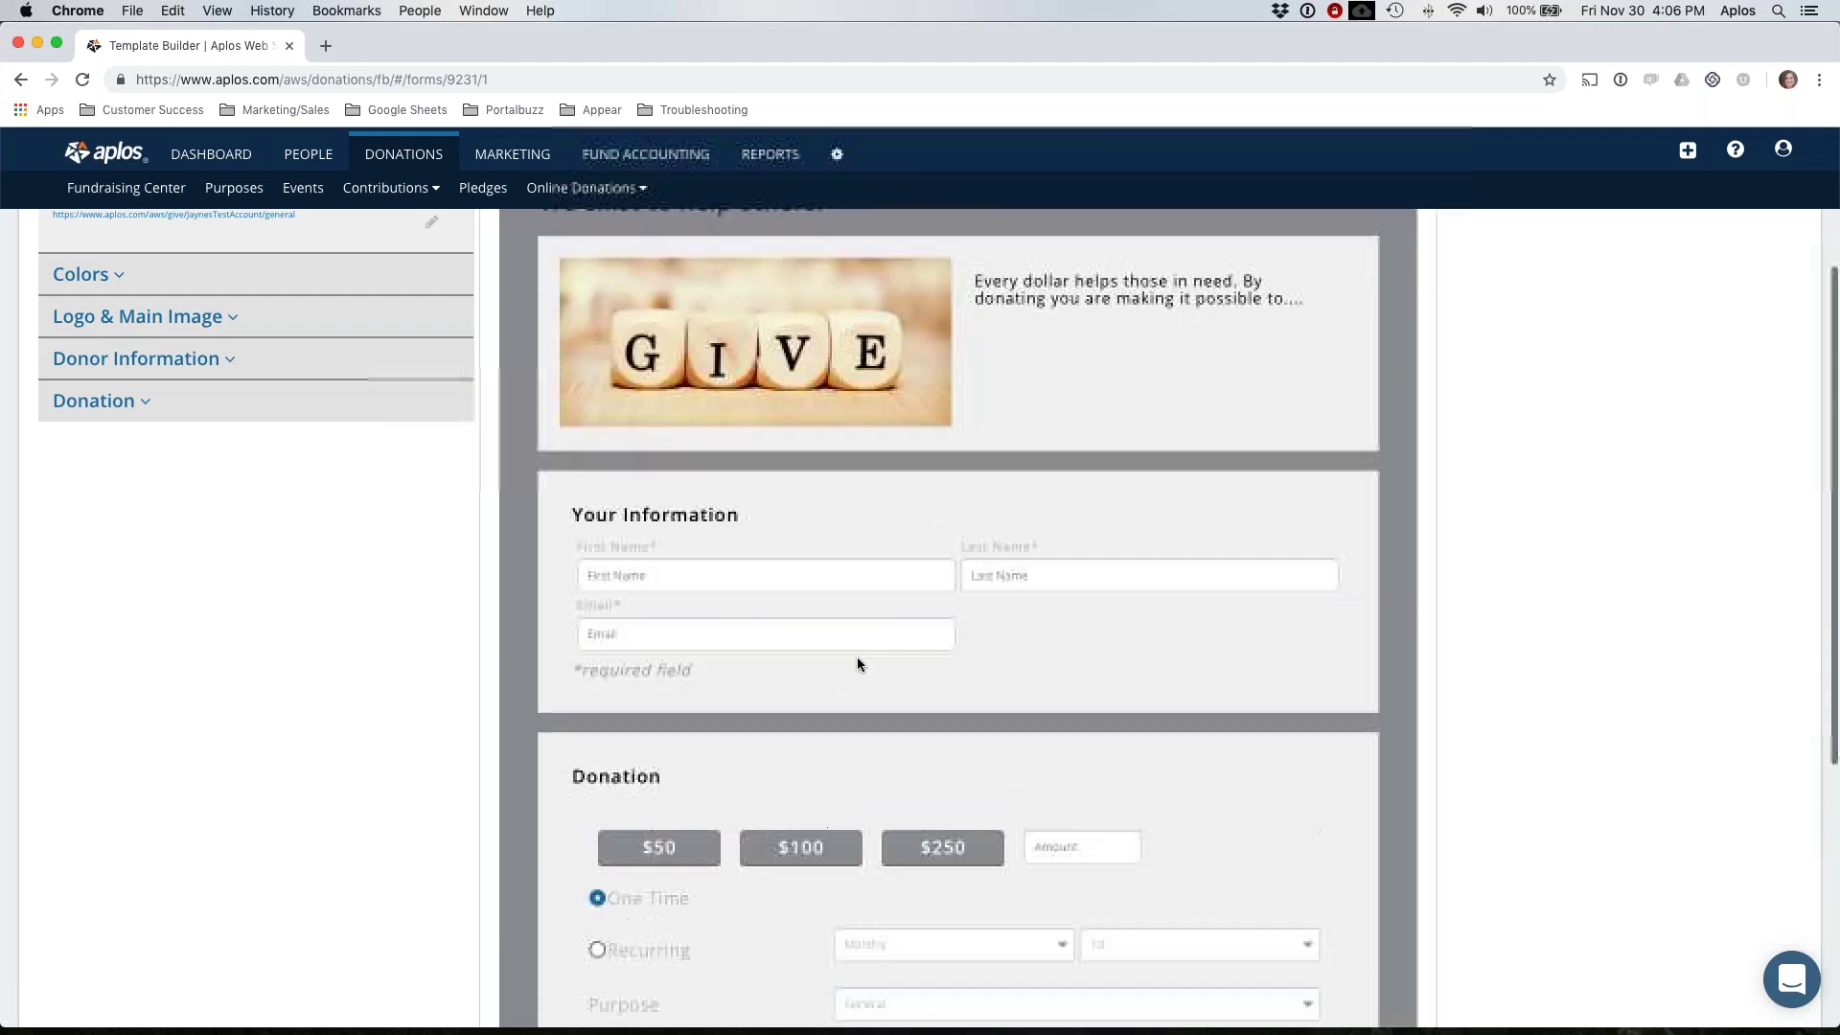
Step: Check the form's billing page with its payment options and return to the first page to look over the donation section
left_click(1715, 256)
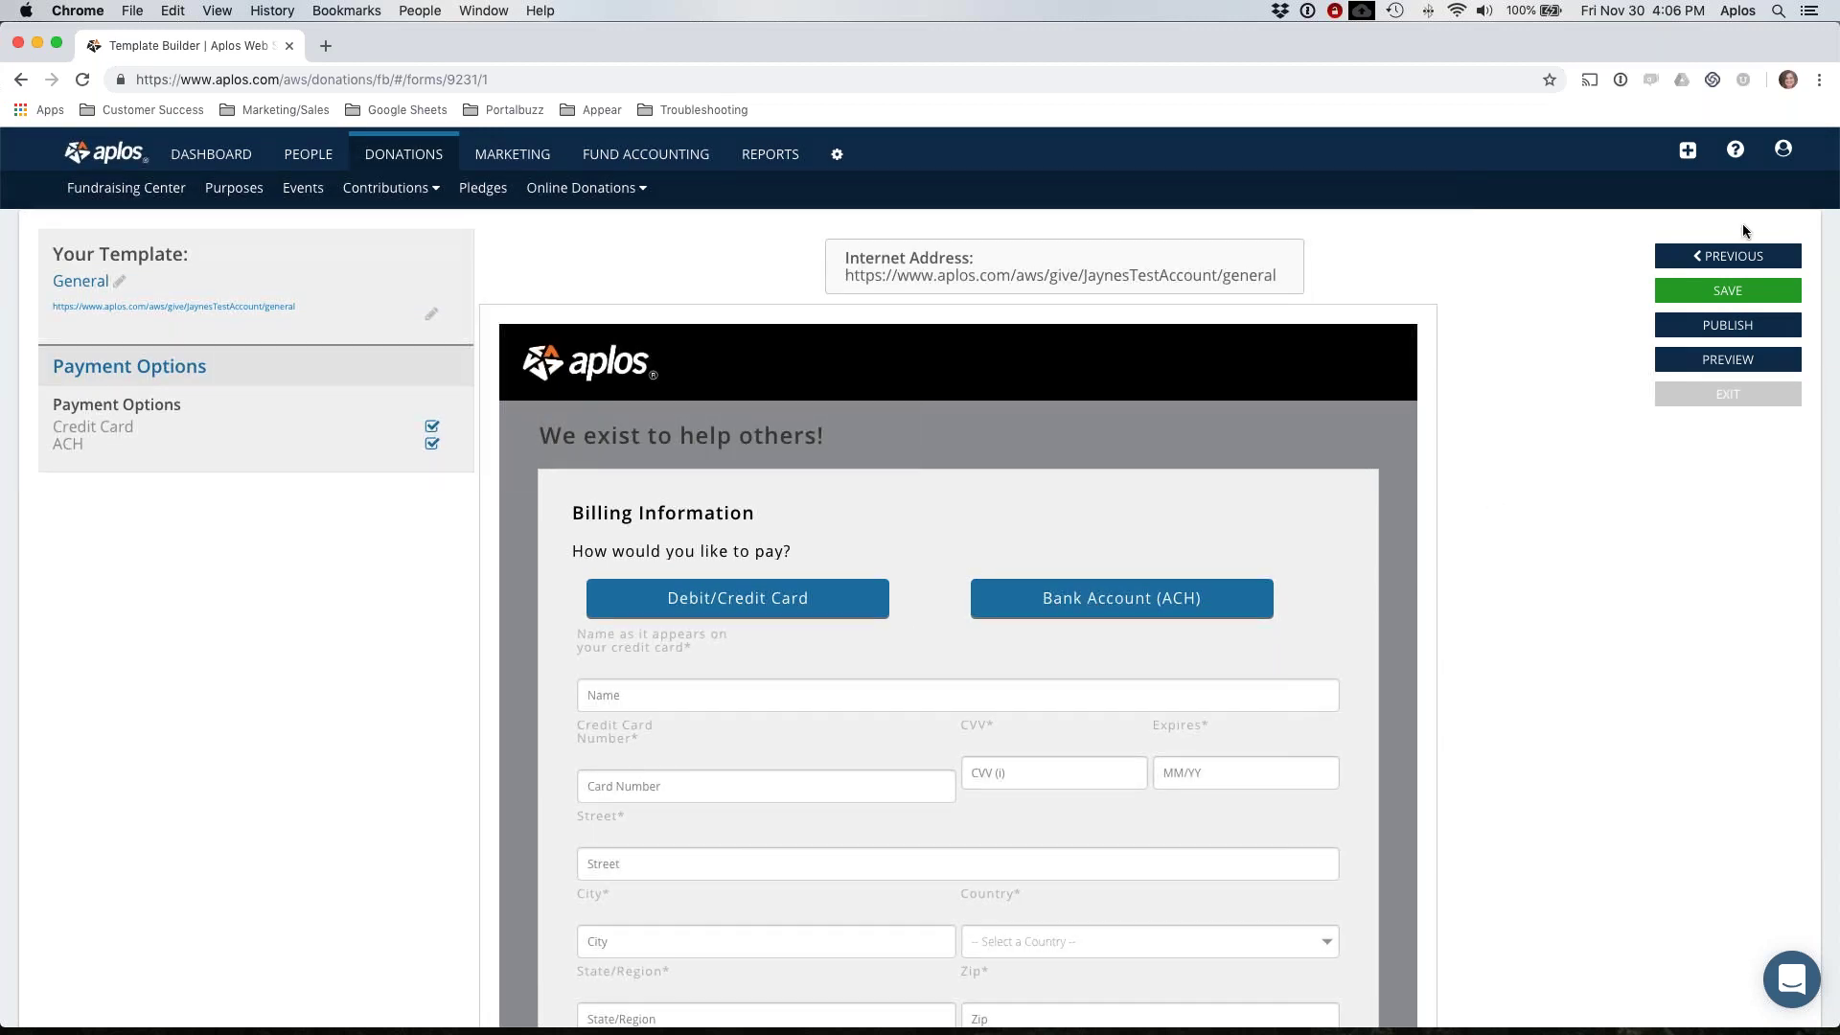
left_click(1728, 256)
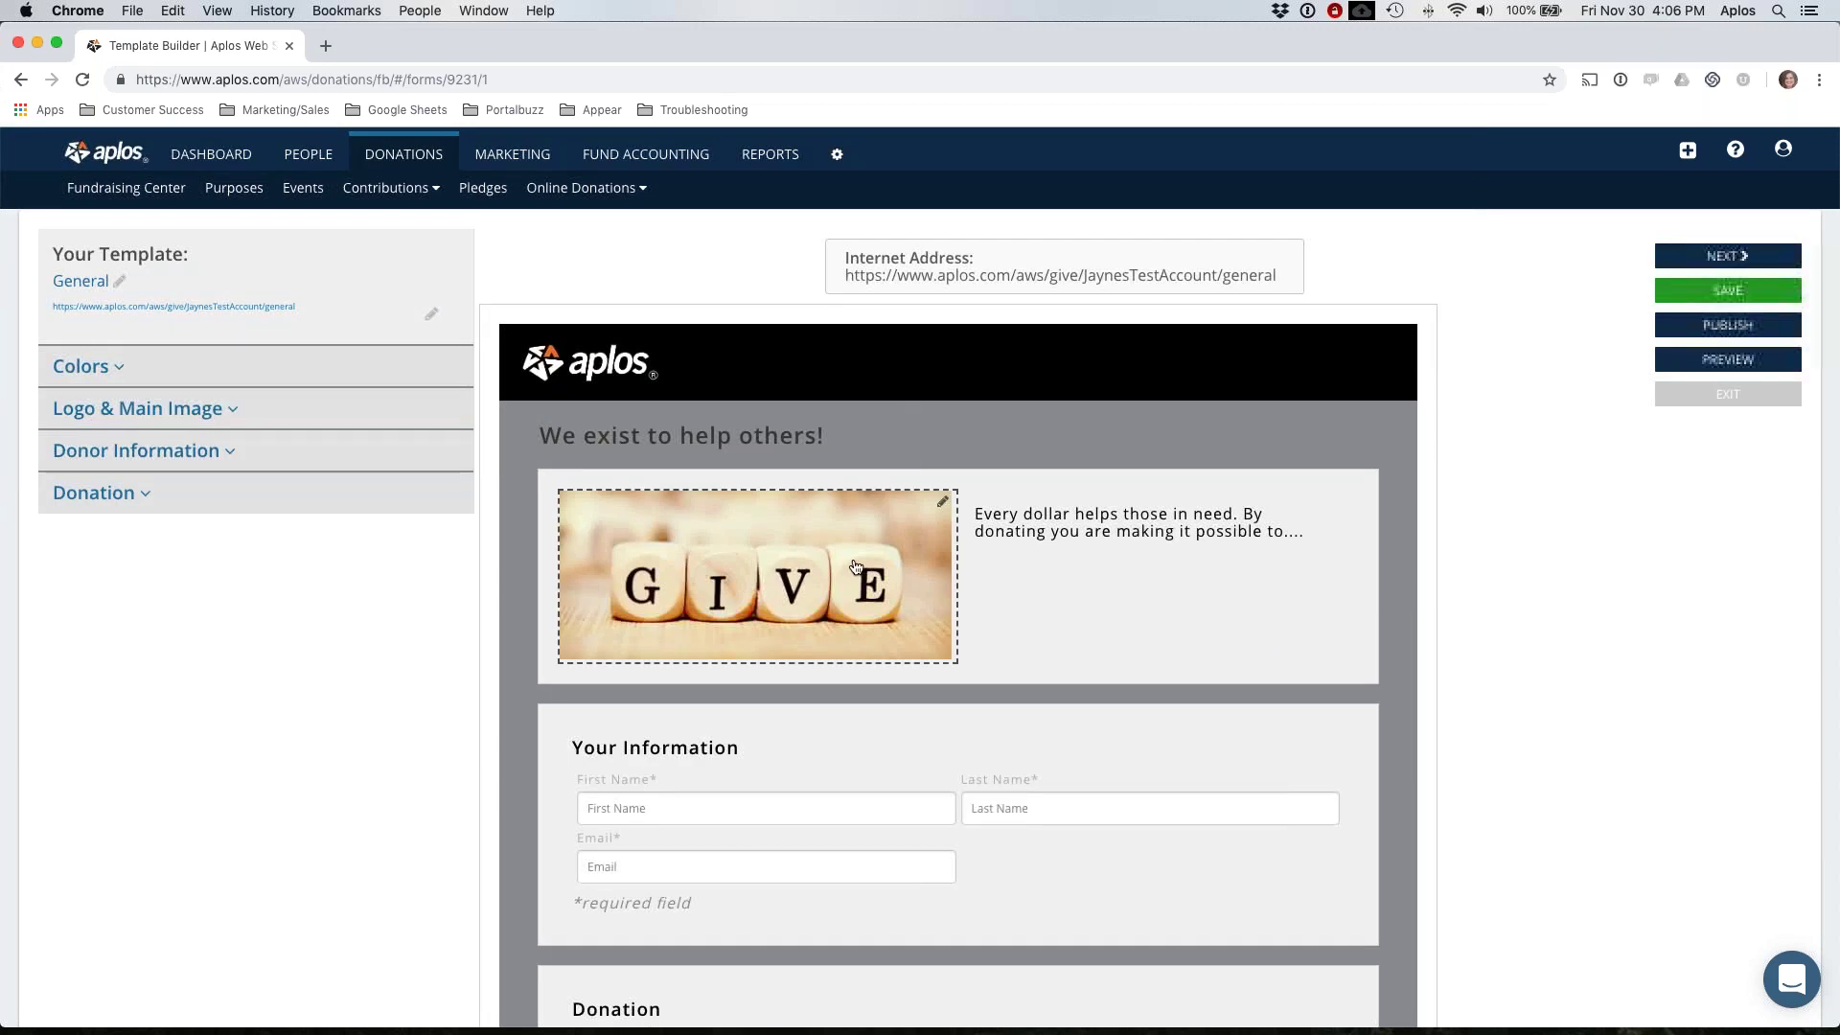
scroll(711, 831, "down", 3)
scroll(711, 831, "down", 2)
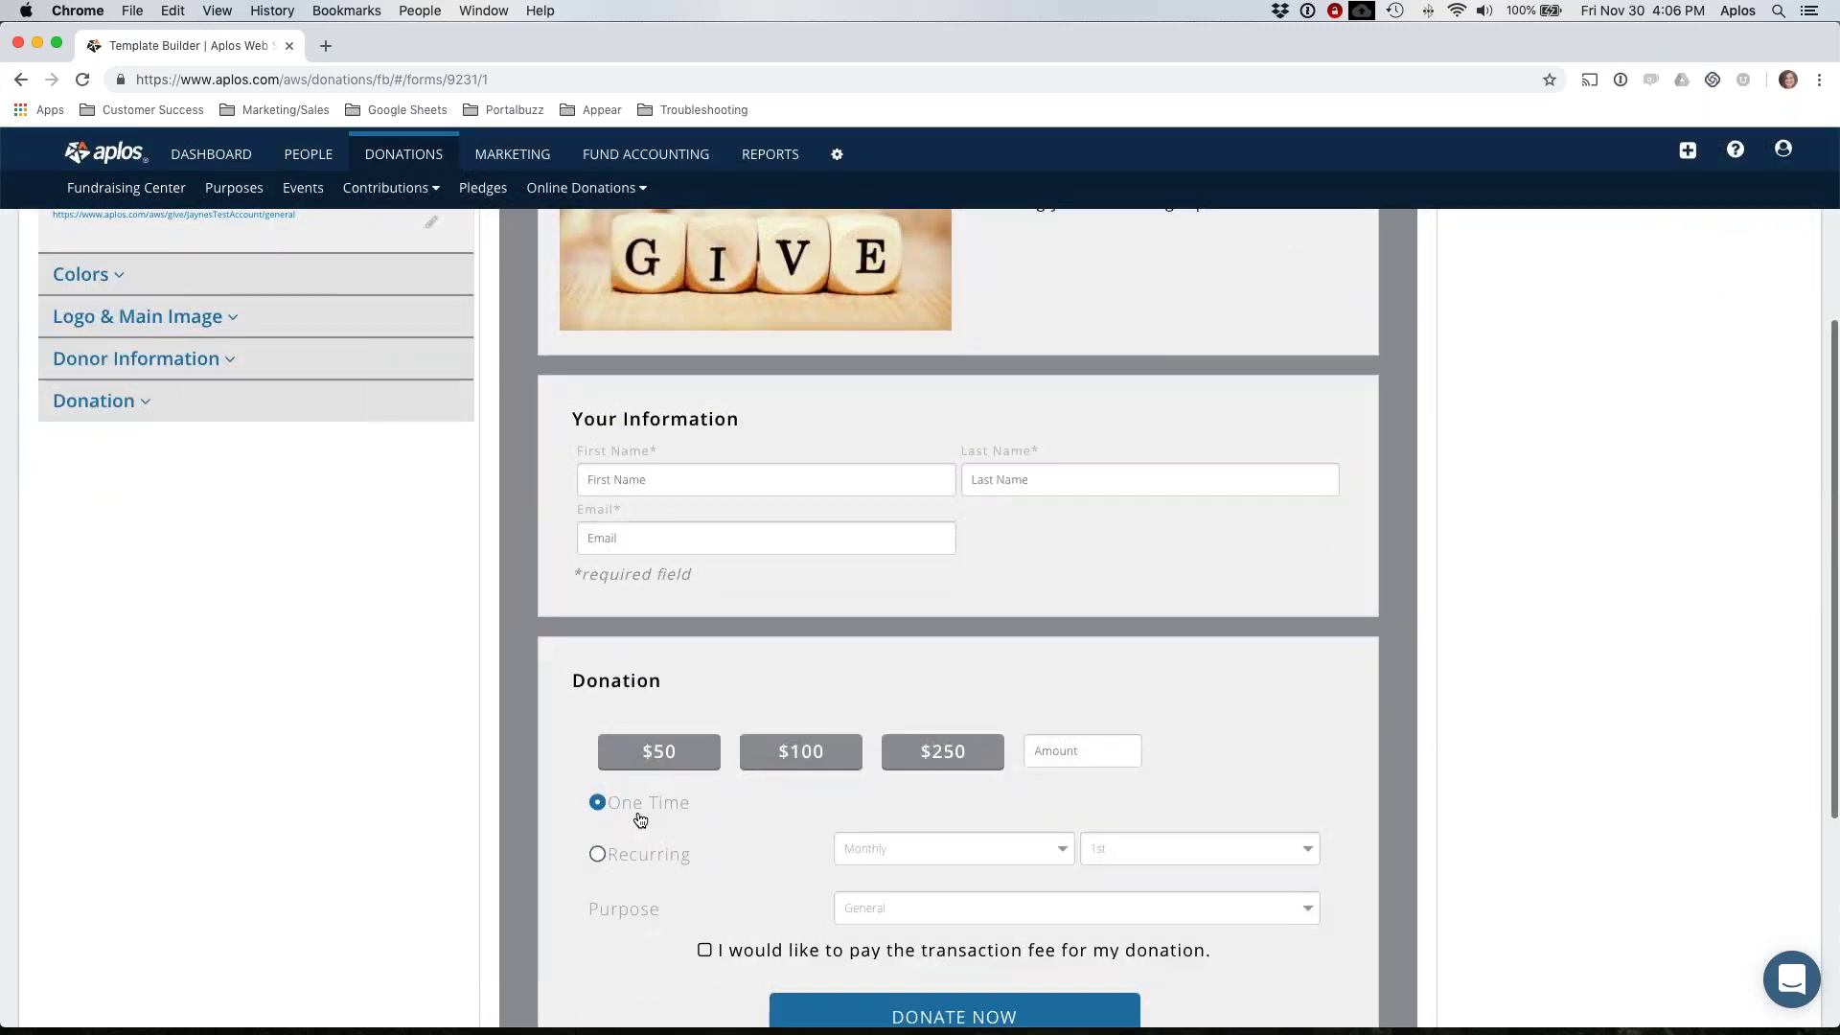
scroll(738, 809, "up", 5)
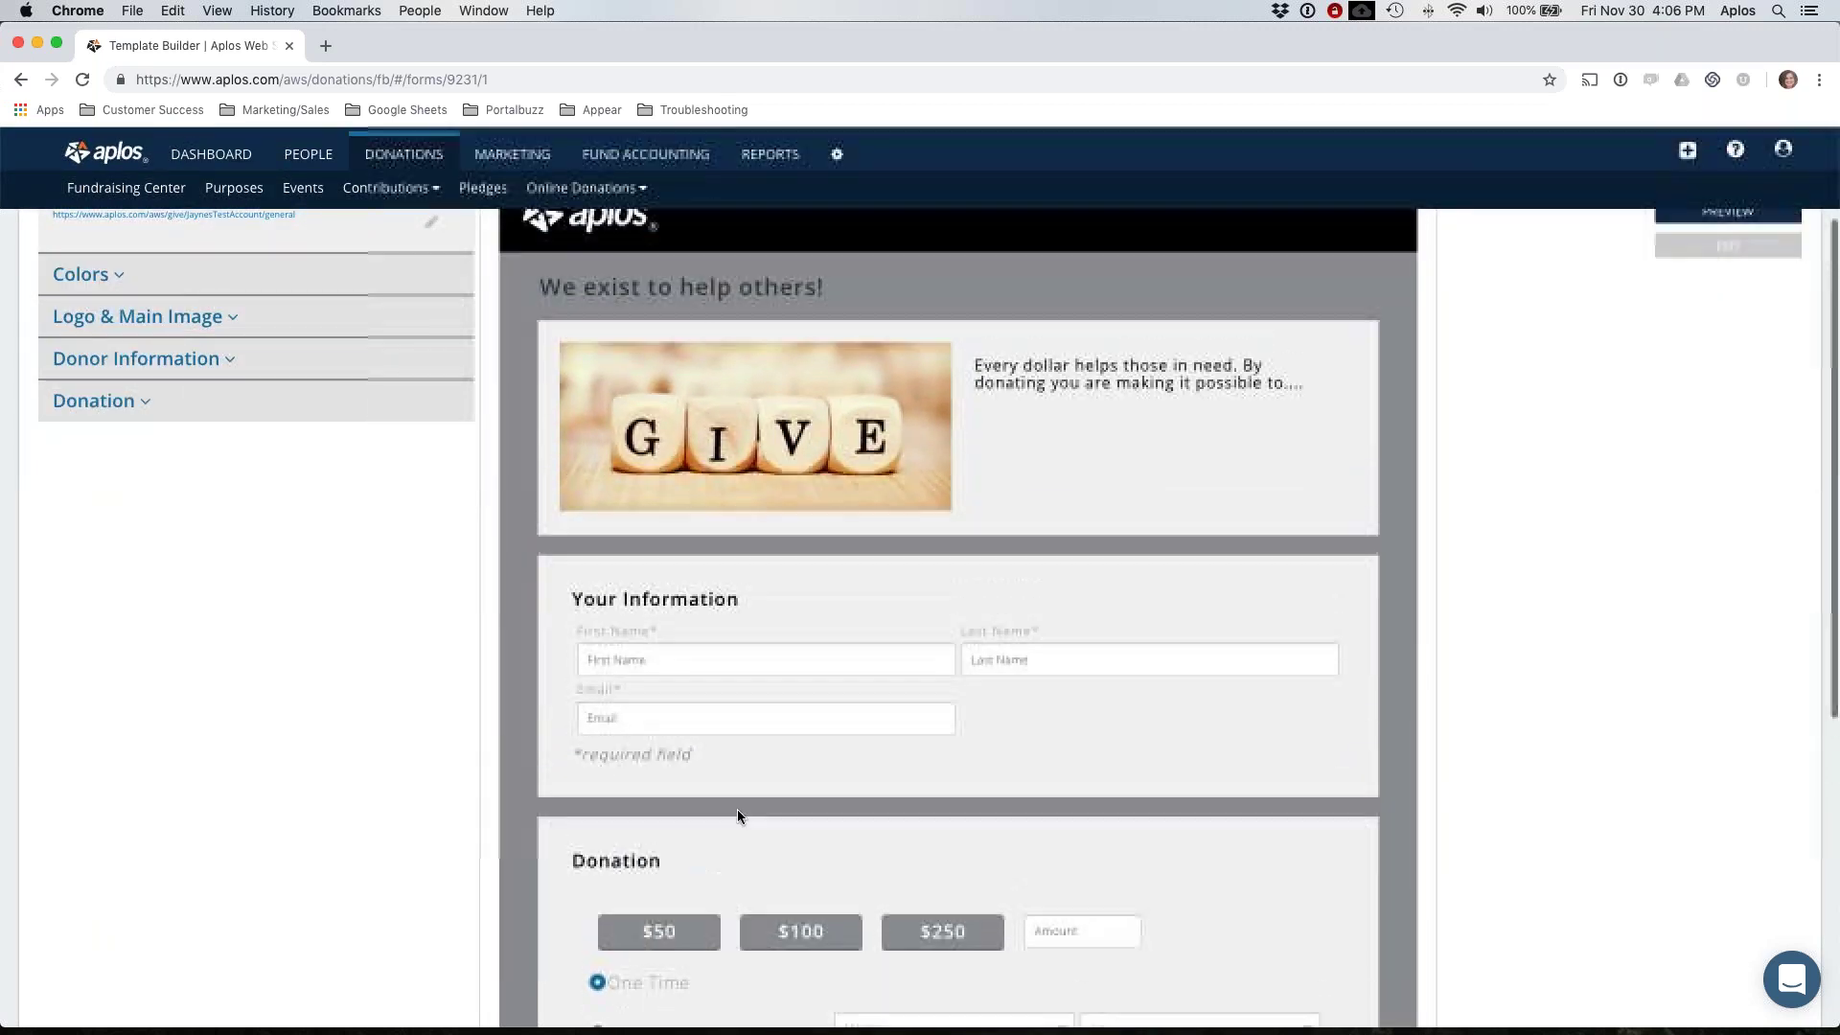
scroll(888, 740, "up", 2)
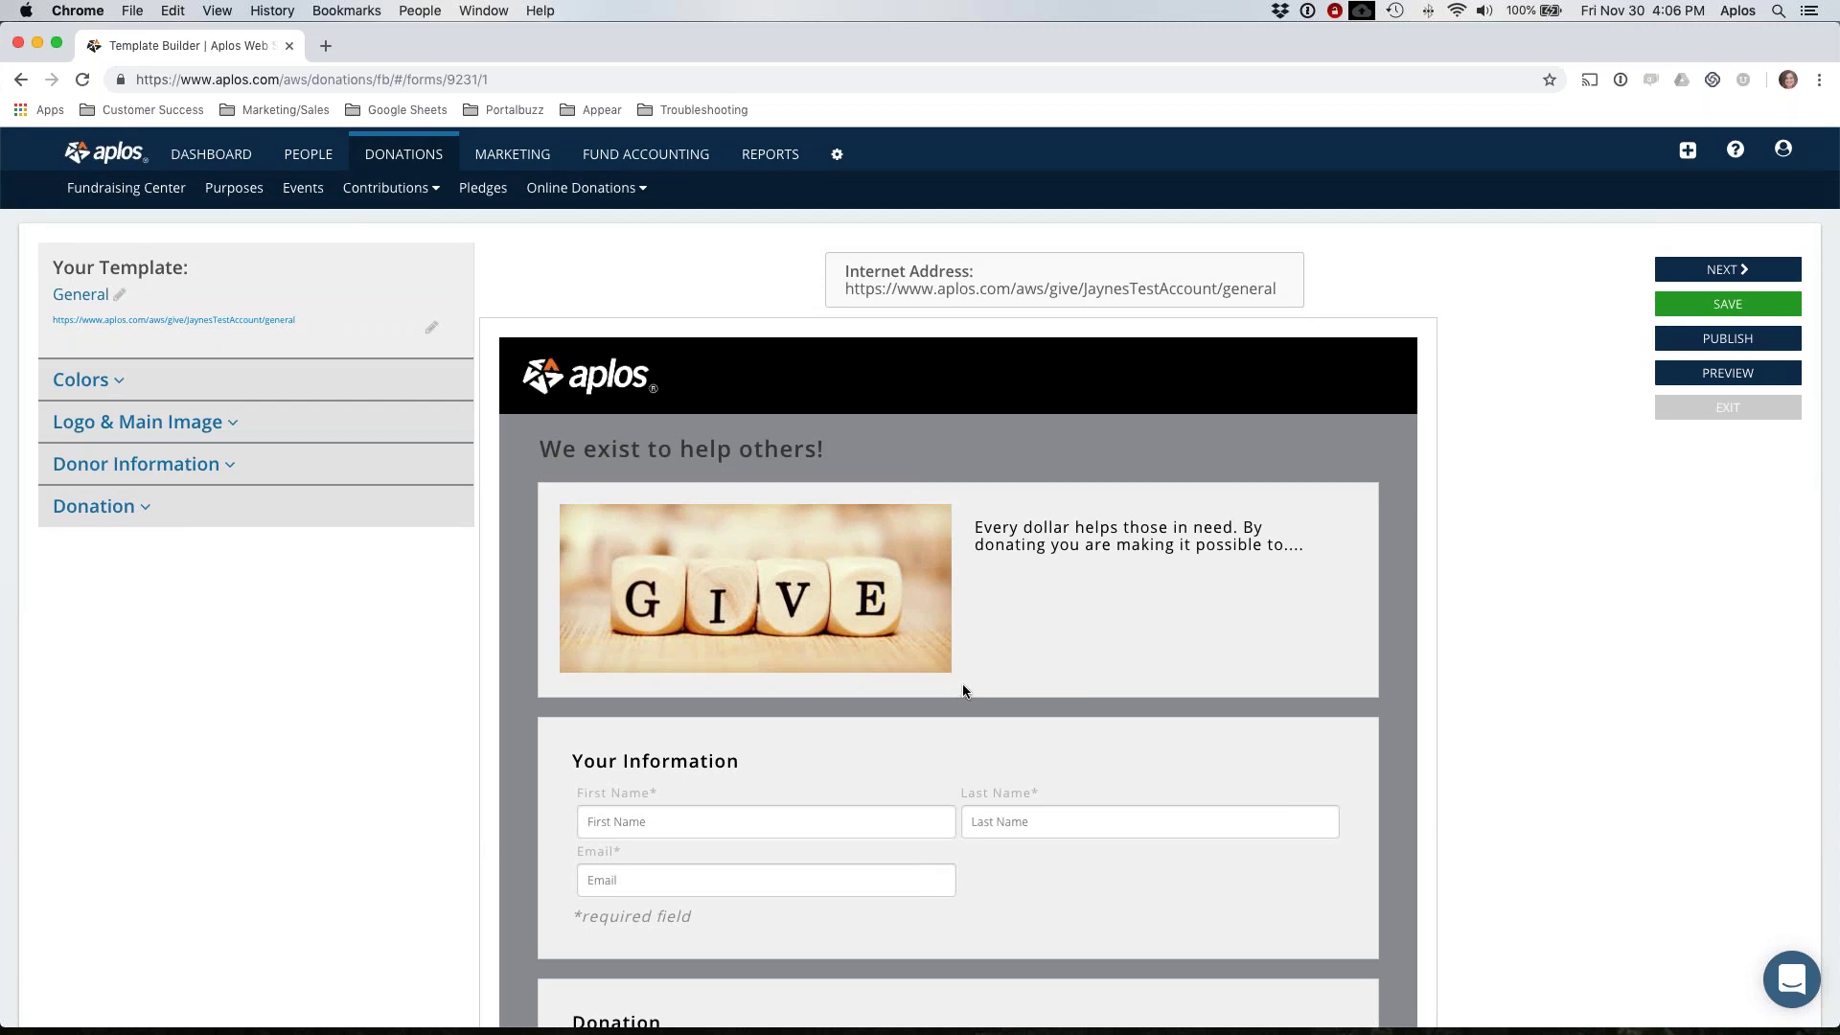
Step: View the website's Pages & Menu content, exiting the Website Builder wizard, and return to the dashboard
left_click(501, 157)
mouse_move(366, 188)
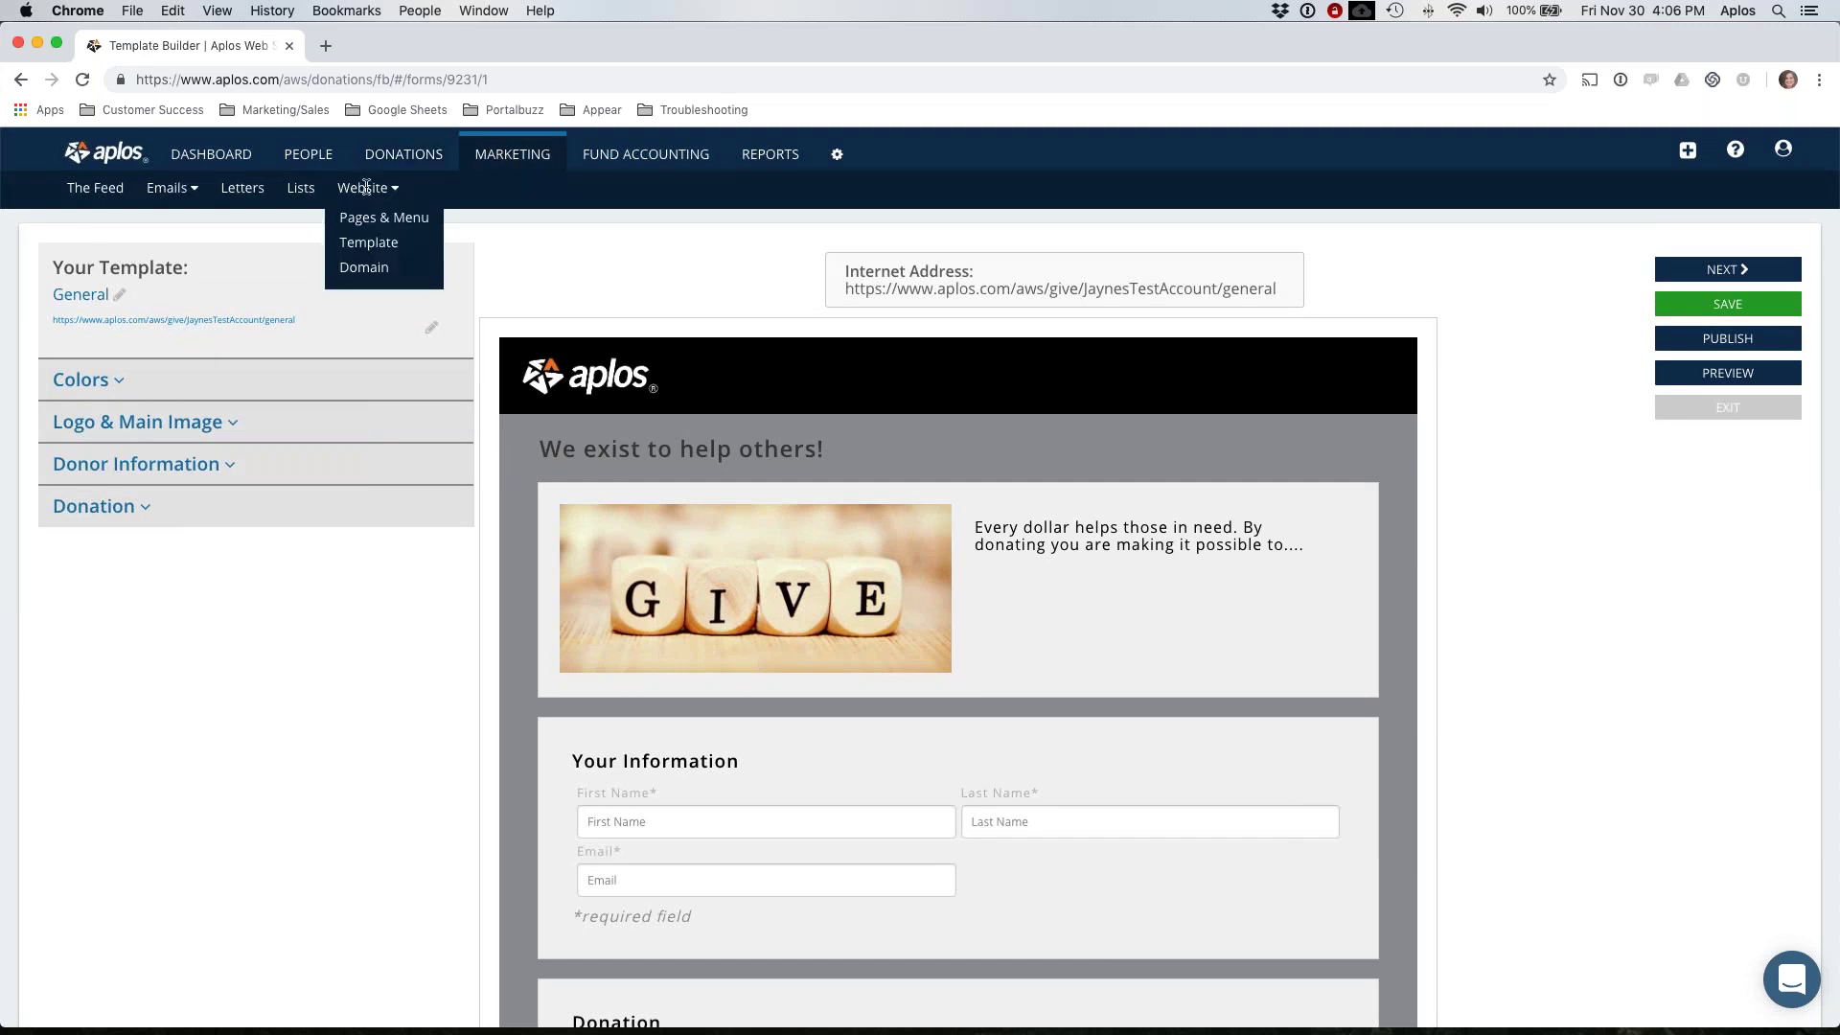
left_click(364, 223)
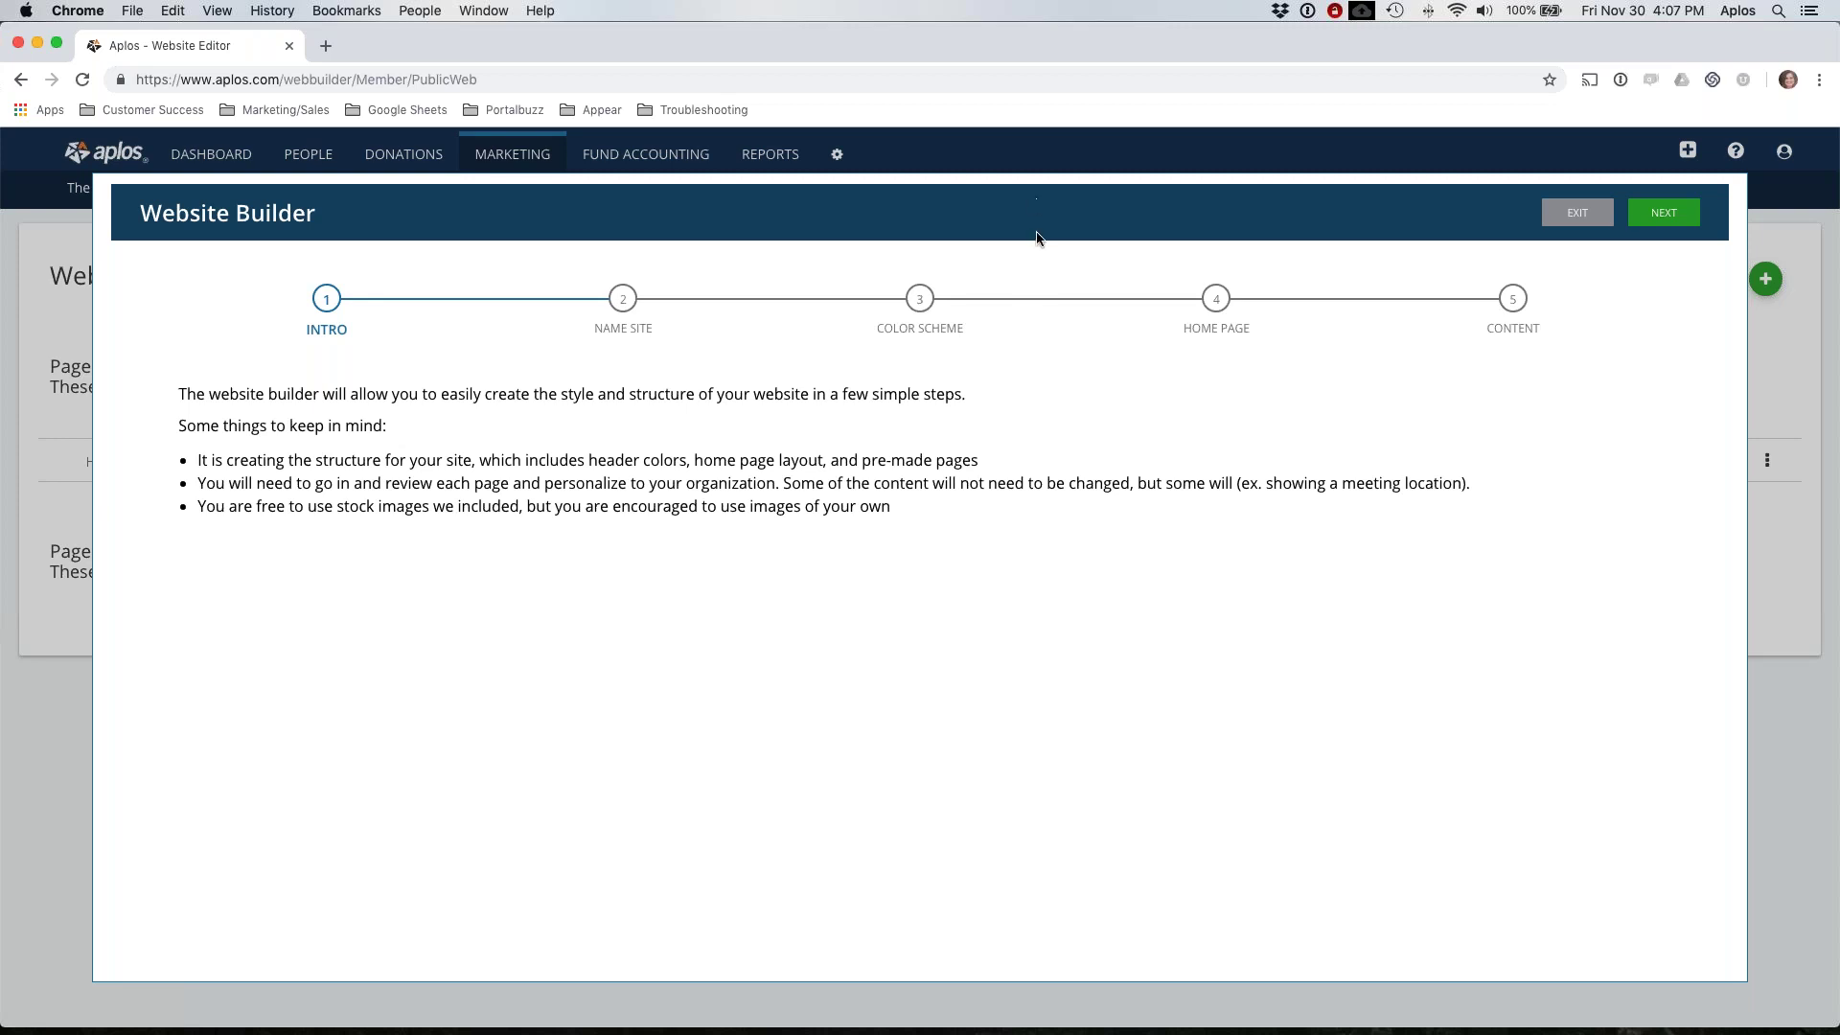
left_click(1567, 209)
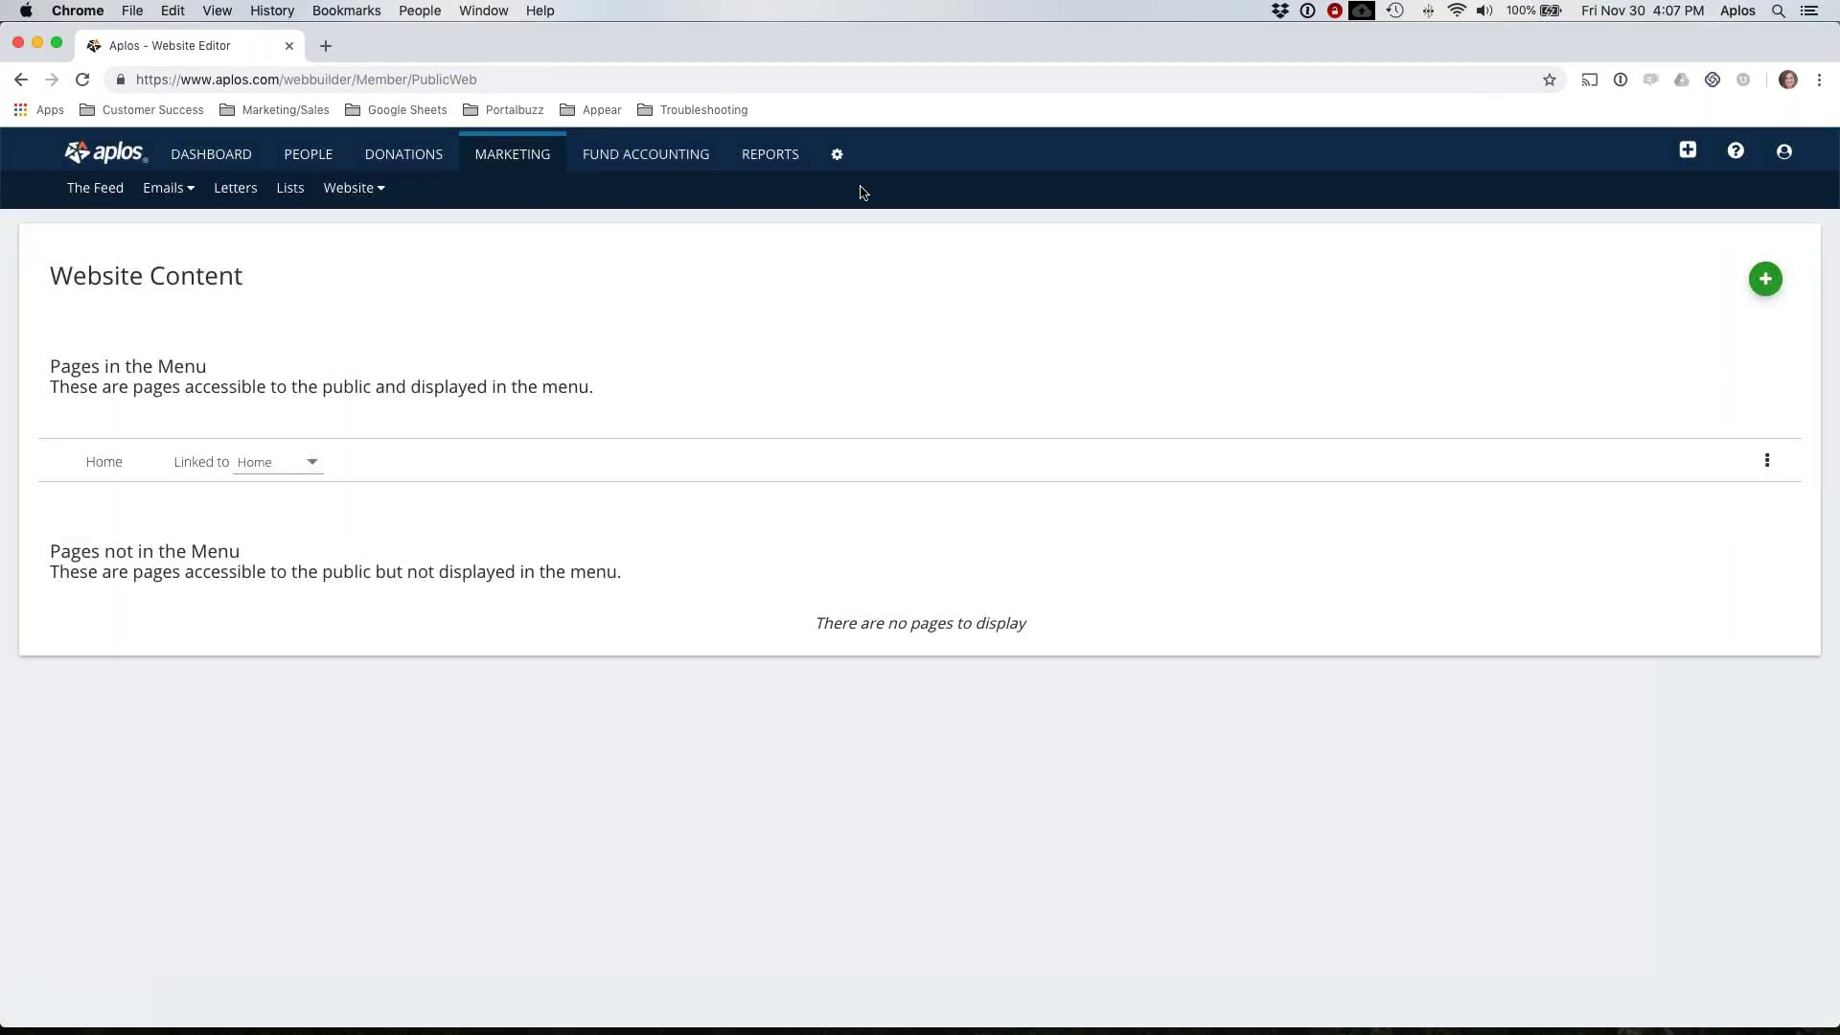
left_click(211, 153)
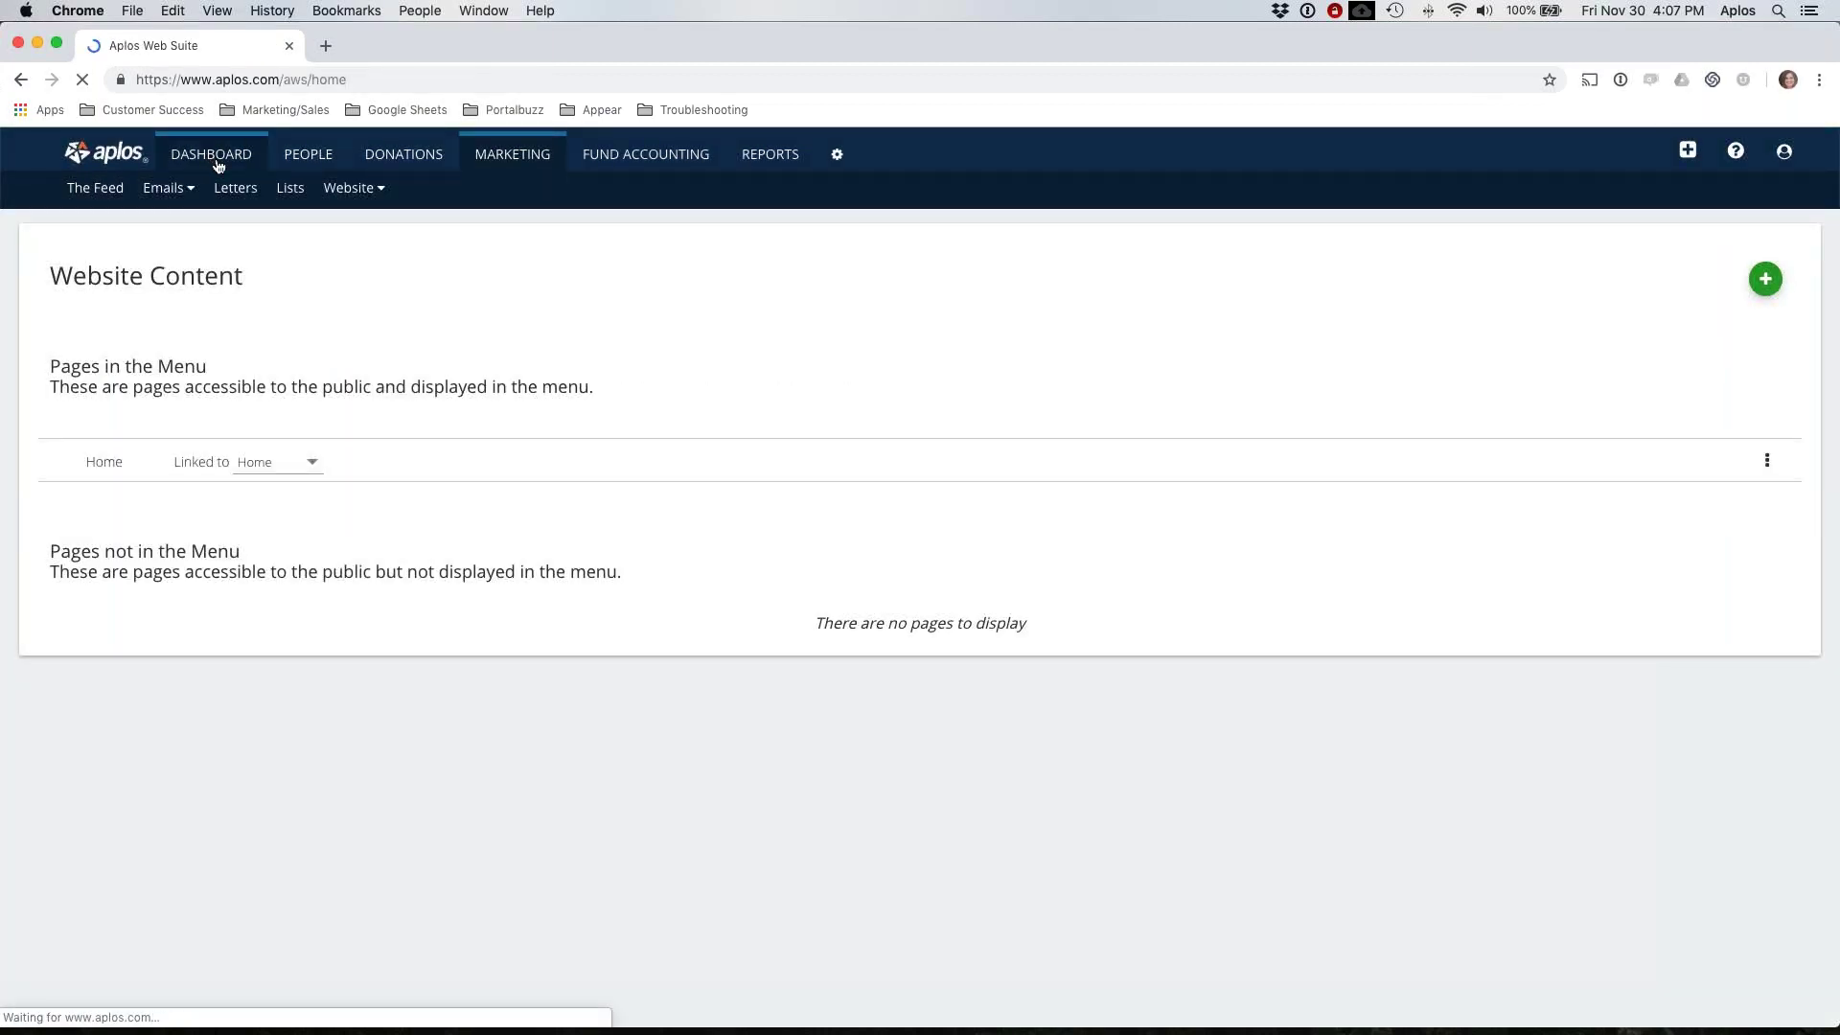